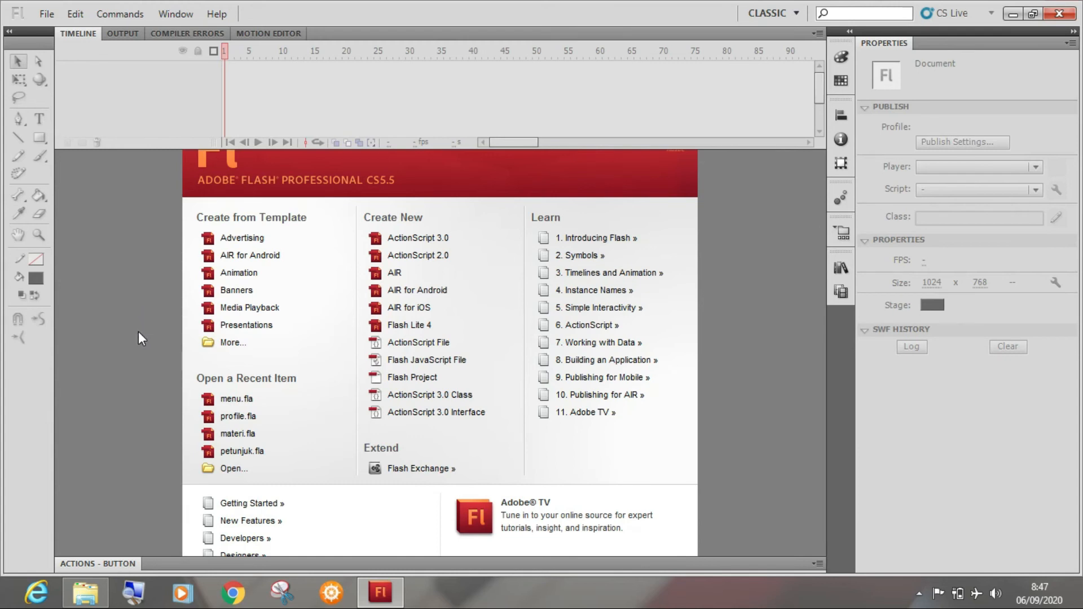
Open the recent file menu.fla and set the stage magnification to Show Frame.
{"action": "left_click", "coordinate": [241, 399]}
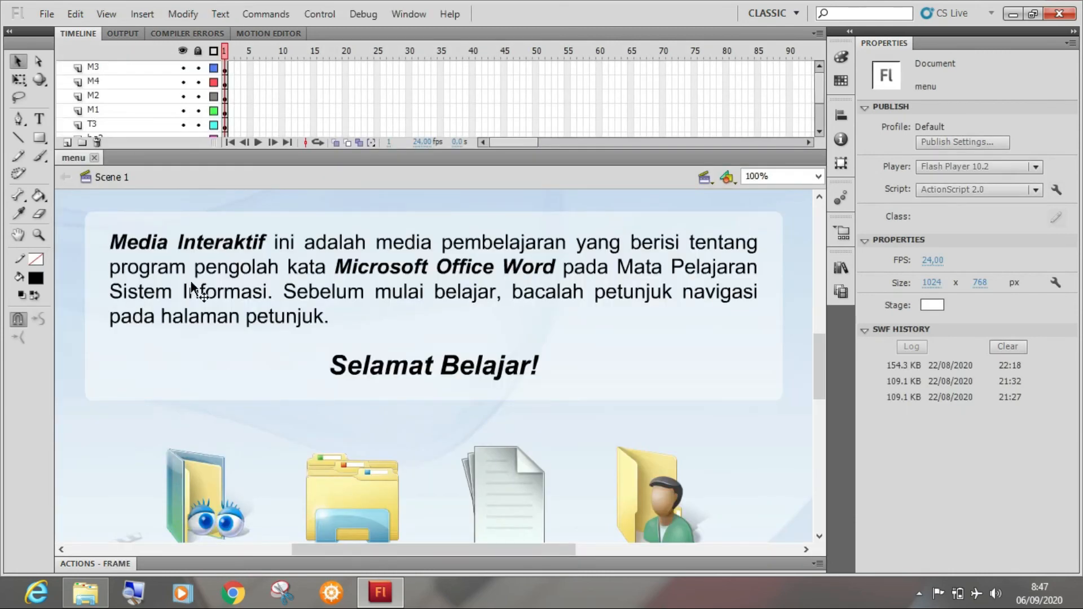
{"action": "left_click", "coordinate": [818, 176]}
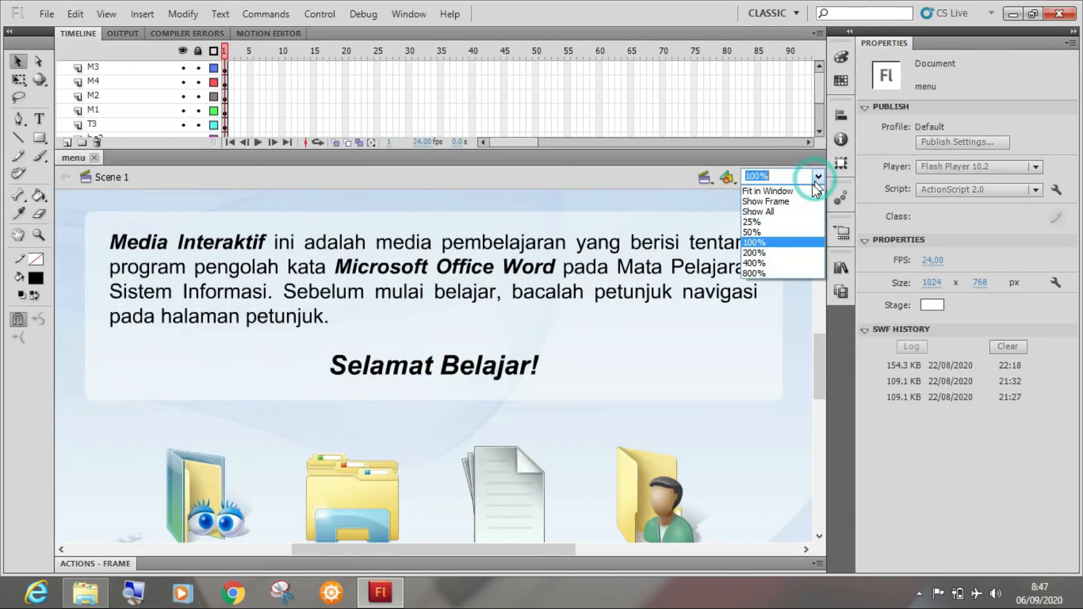
{"action": "left_click", "coordinate": [759, 197]}
{"action": "left_click", "coordinate": [746, 255]}
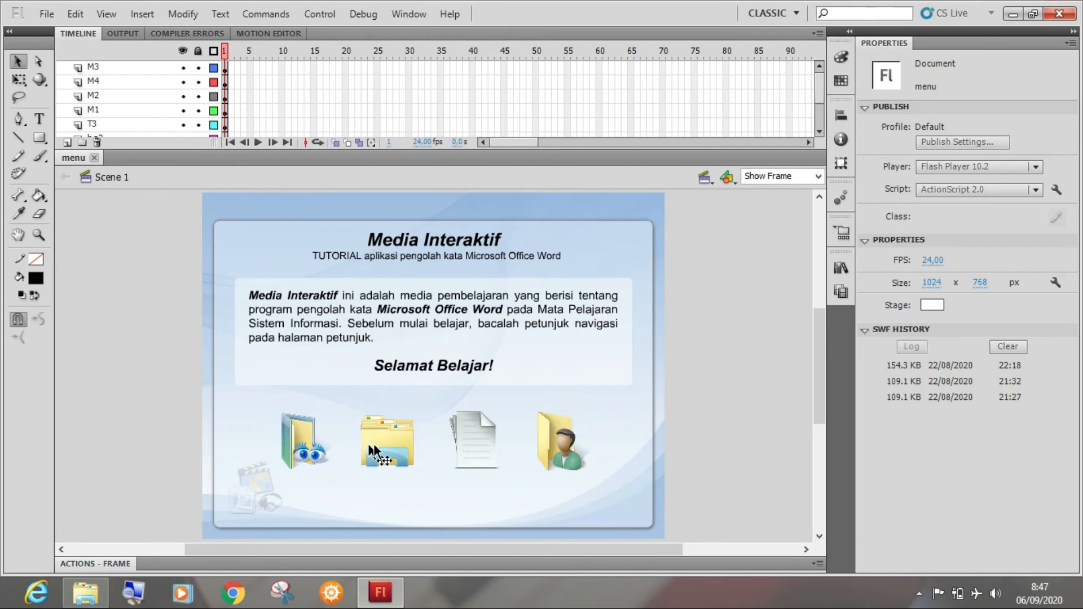
Inspect each of the four menu icons on the stage and the layer it belongs to, ending with nothing selected.
{"action": "left_click", "coordinate": [549, 439]}
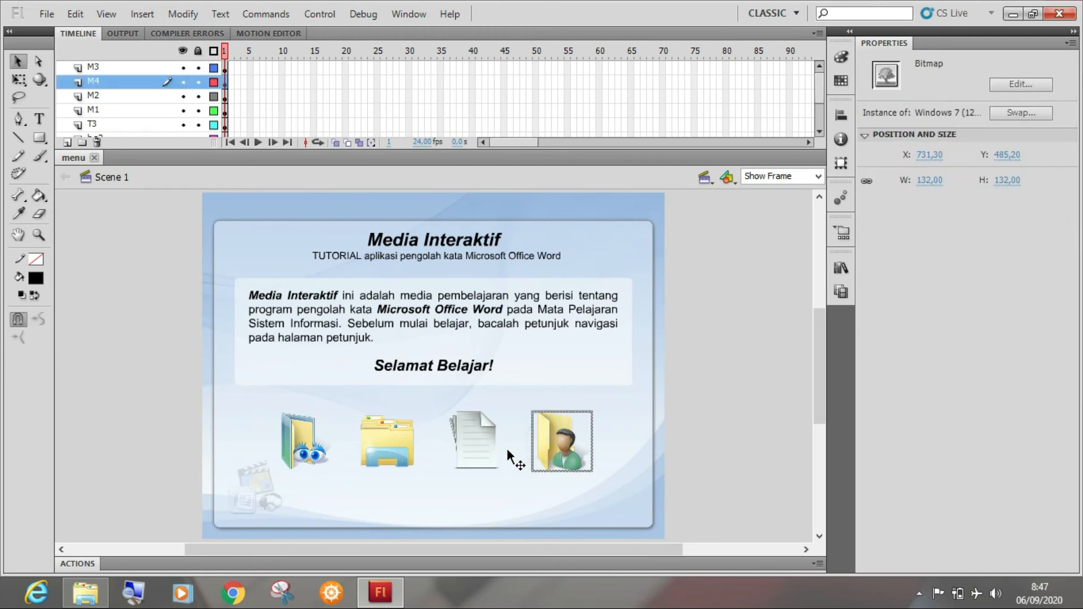
{"action": "left_click", "coordinate": [479, 449]}
{"action": "left_click", "coordinate": [377, 448]}
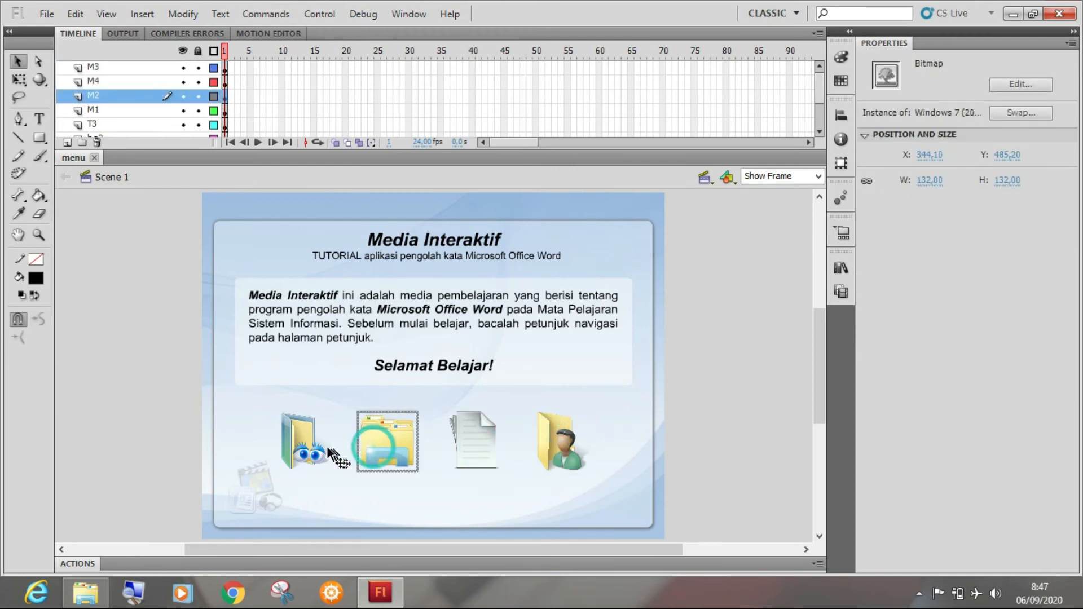
{"action": "left_click", "coordinate": [296, 452]}
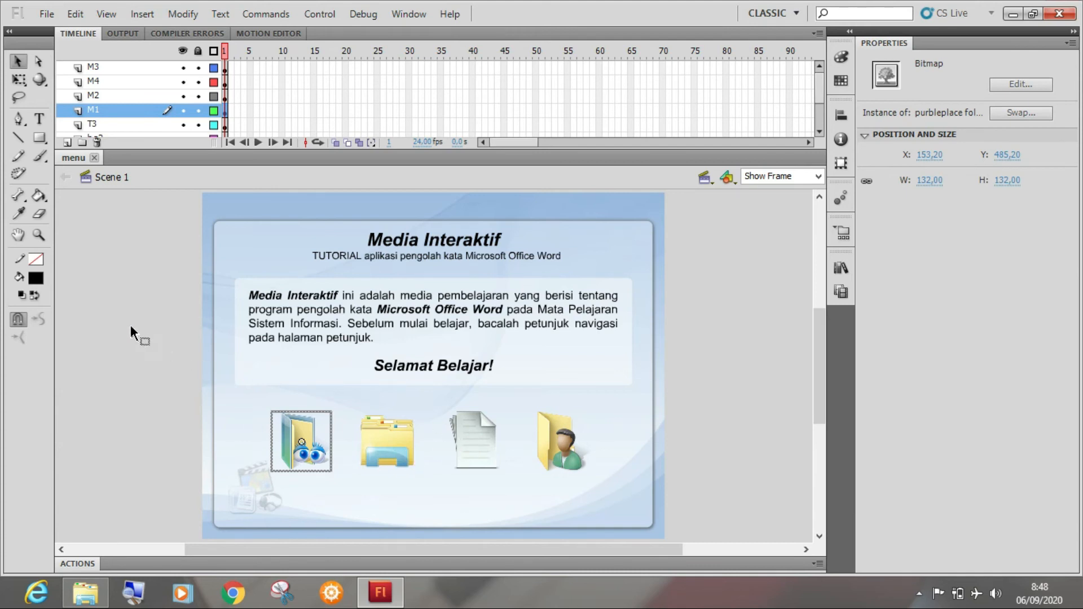
{"action": "left_click", "coordinate": [137, 302]}
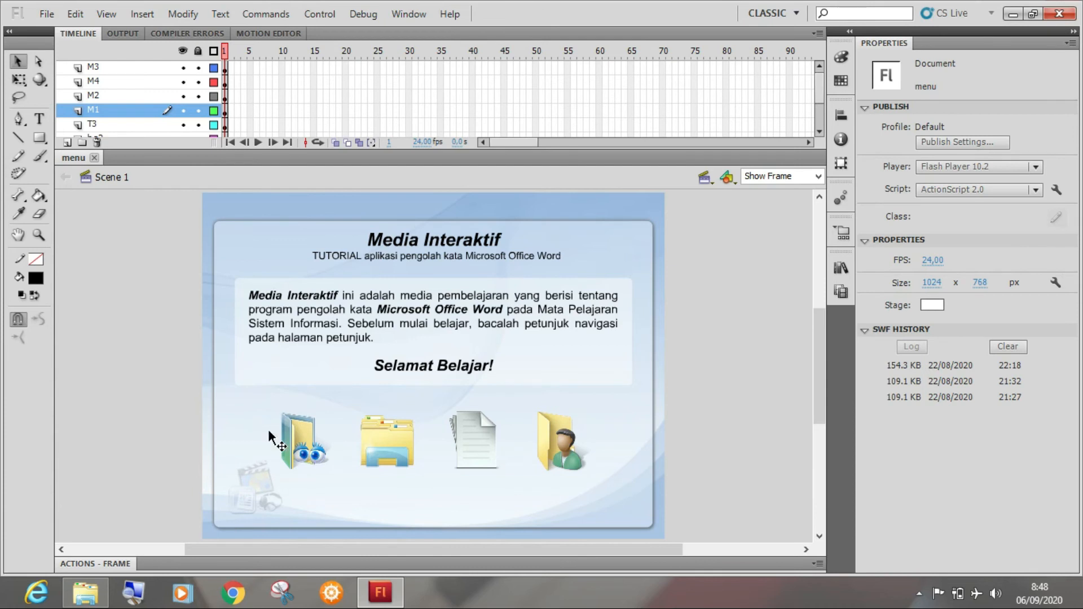
Convert the folder-with-eyes icon on layer M1 into a Button symbol named "btn petunjuk".
{"action": "left_click", "coordinate": [290, 441]}
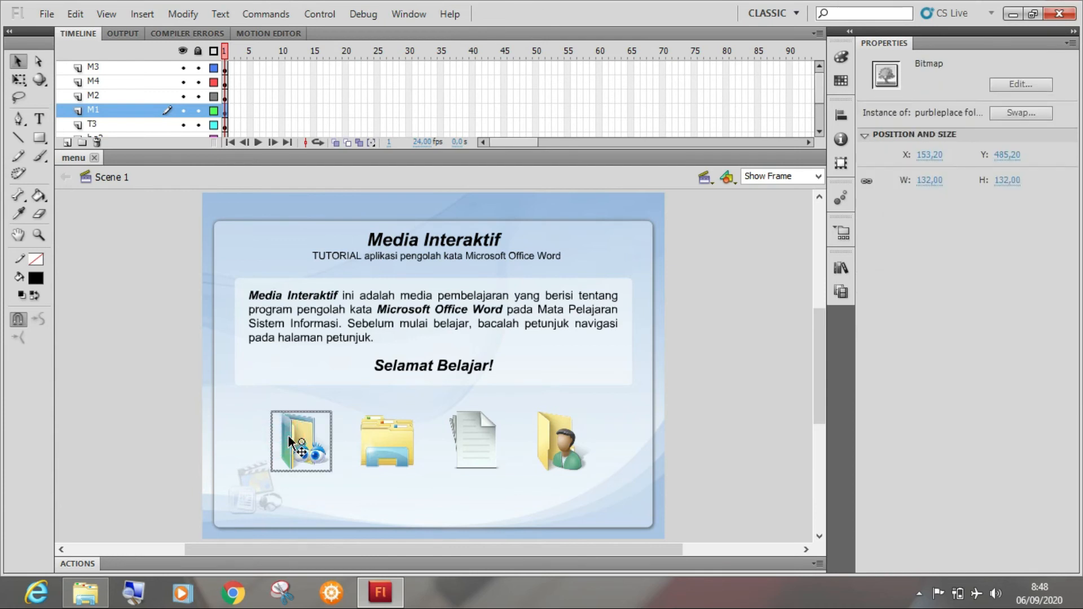
{"action": "key", "text": "ctrl+equal"}
{"action": "scroll", "coordinate": [360, 394], "scroll_direction": "down", "scroll_amount": 3}
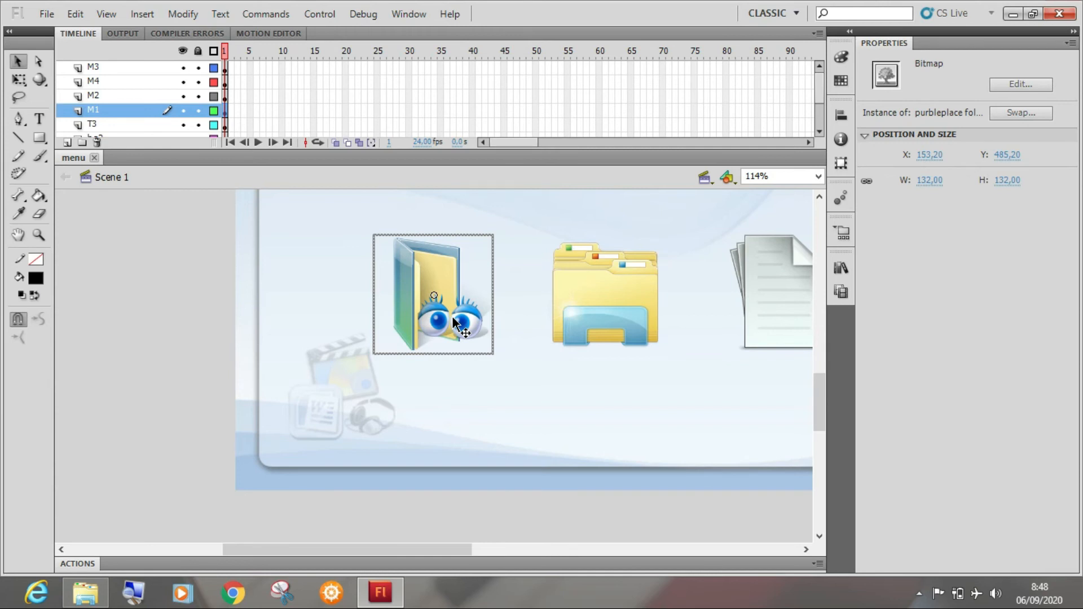
{"action": "key", "text": "F8"}
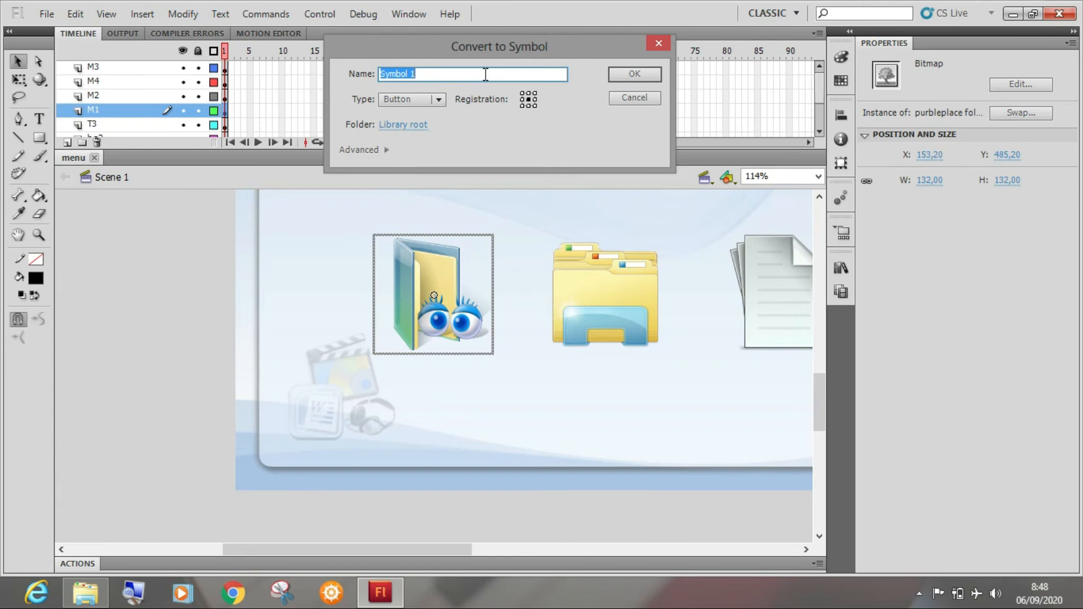
{"action": "type", "text": "btn petunjuk"}
{"action": "left_click", "coordinate": [428, 100]}
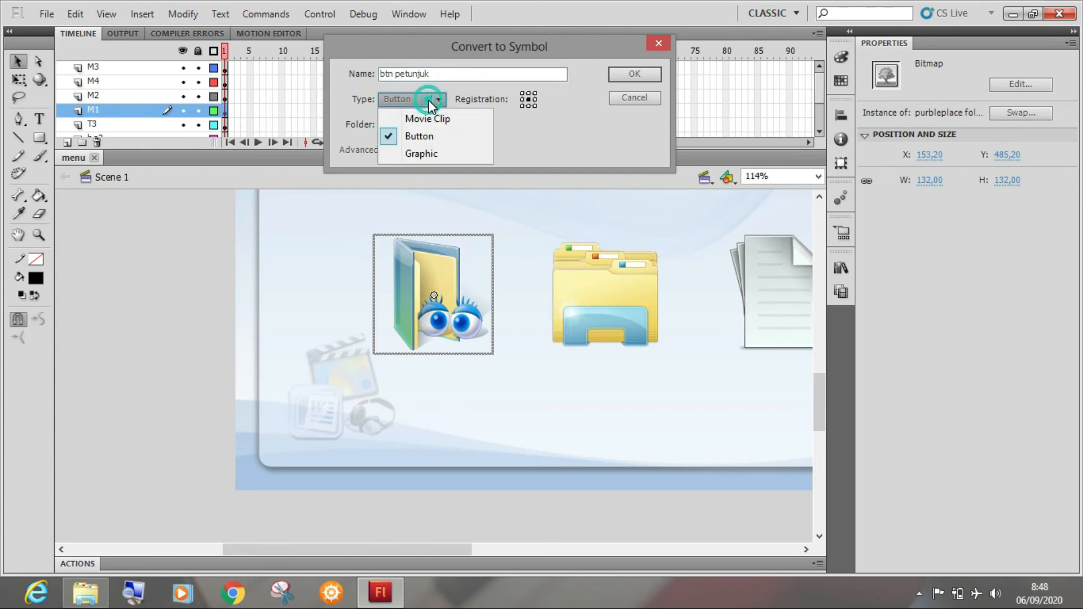
{"action": "left_click", "coordinate": [424, 136]}
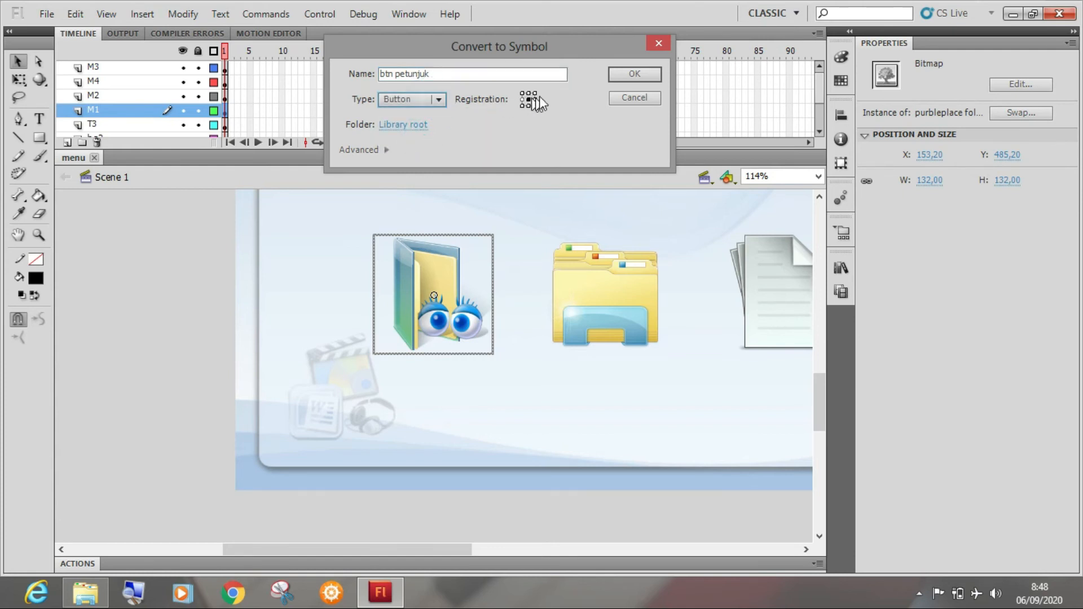
{"action": "left_click", "coordinate": [631, 72]}
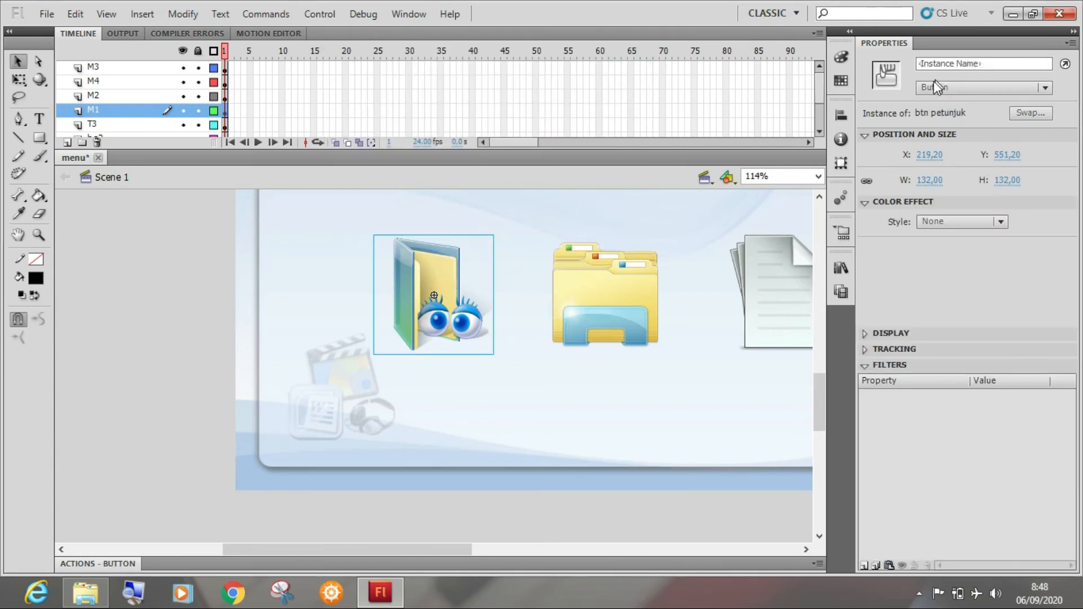
Examine the internal timeline of the btn petunjuk button and the symbol conversion settings, ending back in Scene 1.
{"action": "double_click", "coordinate": [439, 266]}
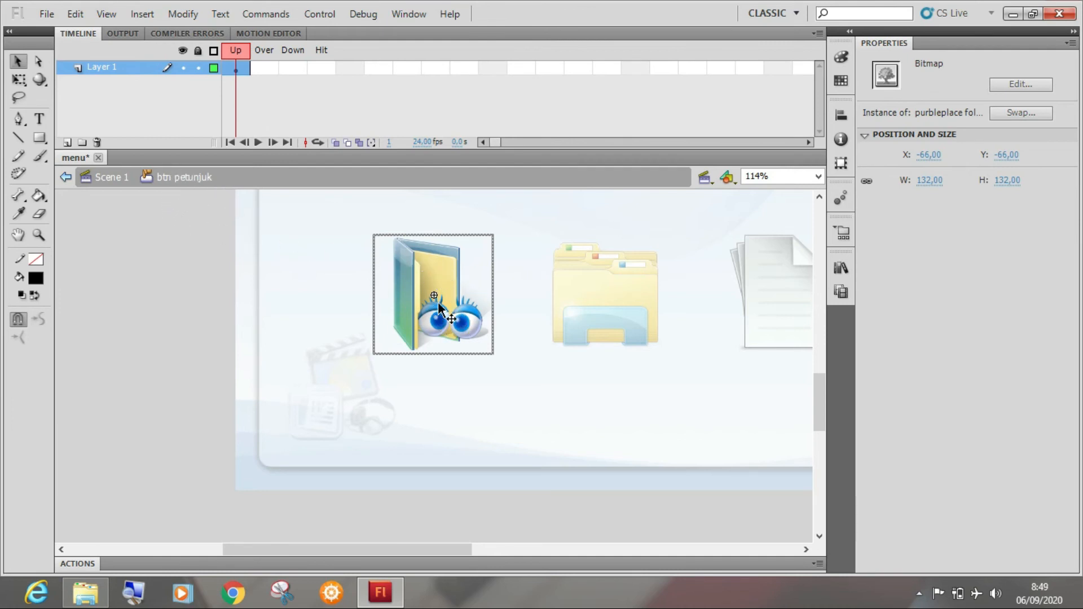
{"action": "left_click", "coordinate": [66, 176]}
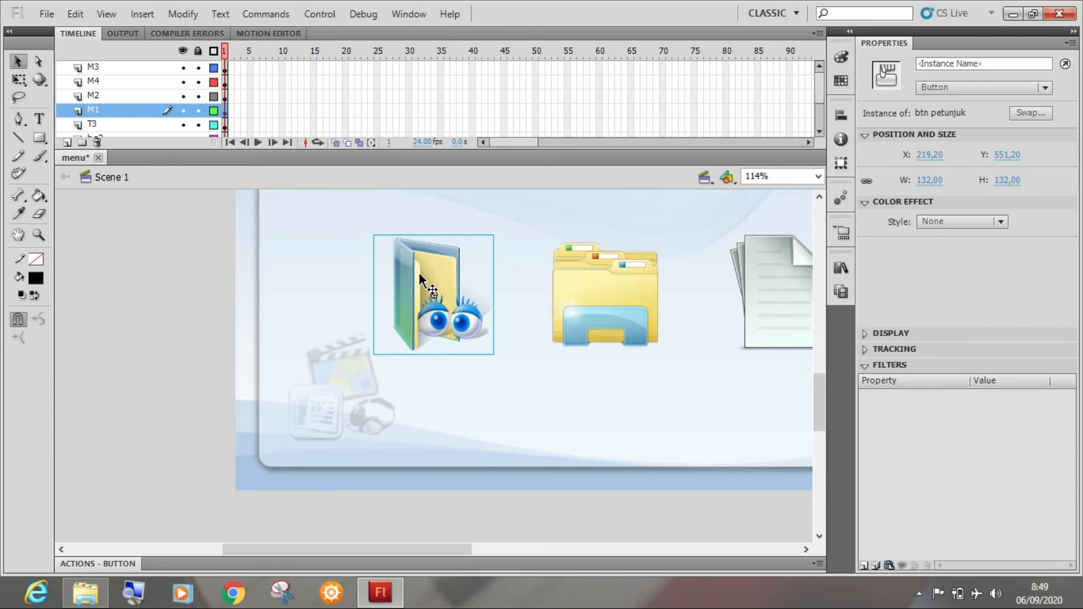
{"action": "key", "text": "F8"}
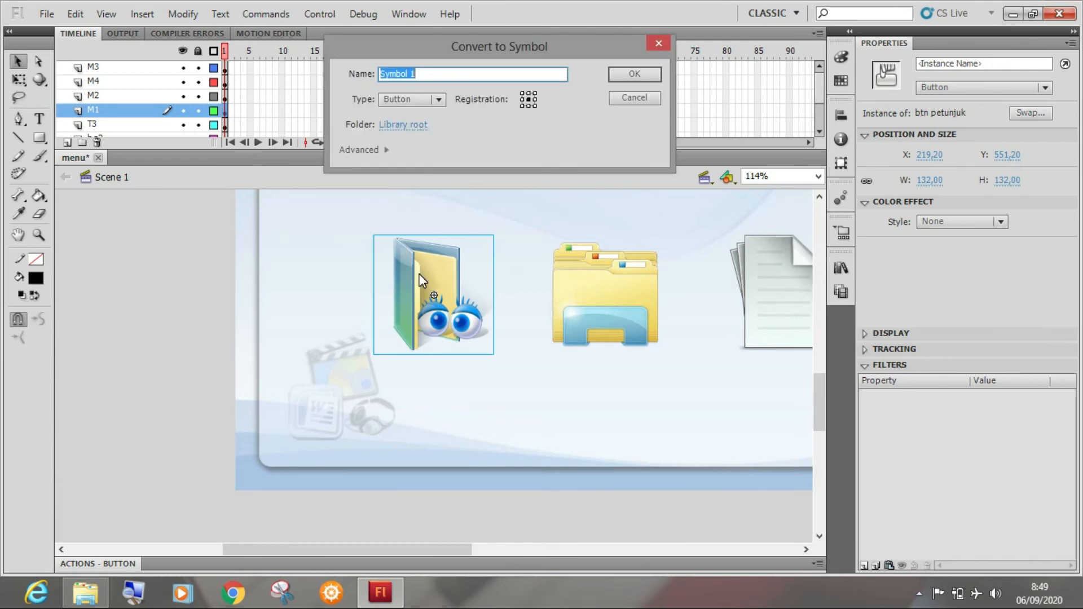
{"action": "left_click", "coordinate": [629, 101]}
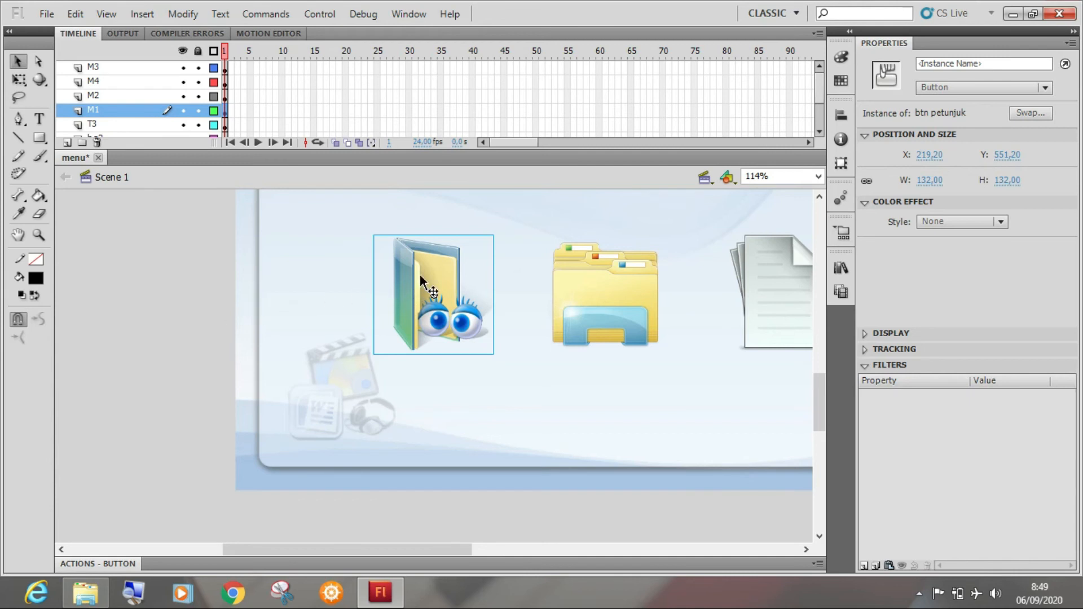
{"action": "double_click", "coordinate": [420, 274]}
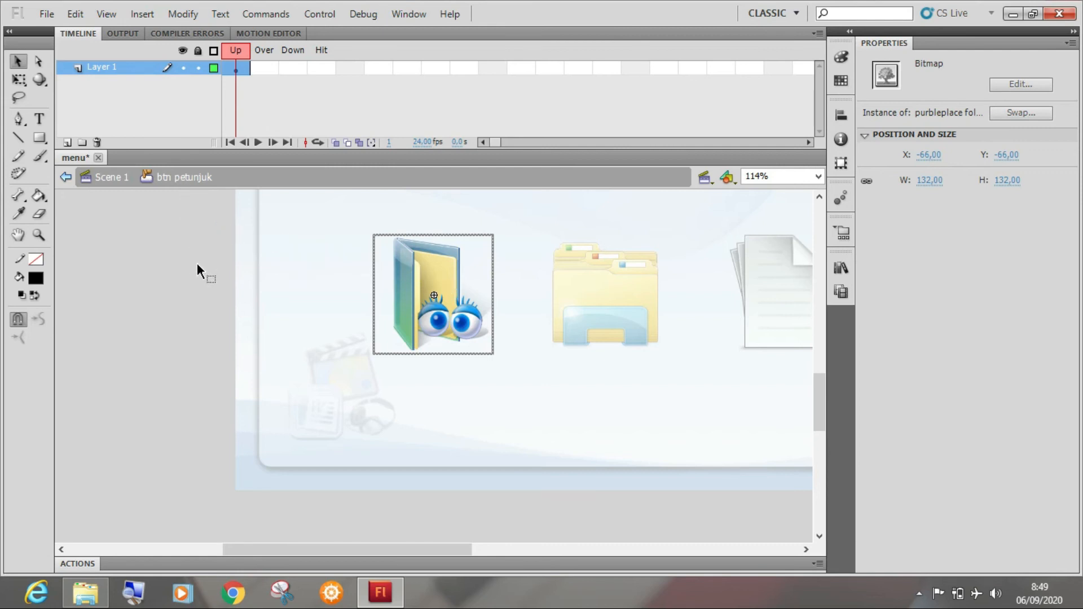
{"action": "left_click", "coordinate": [66, 177]}
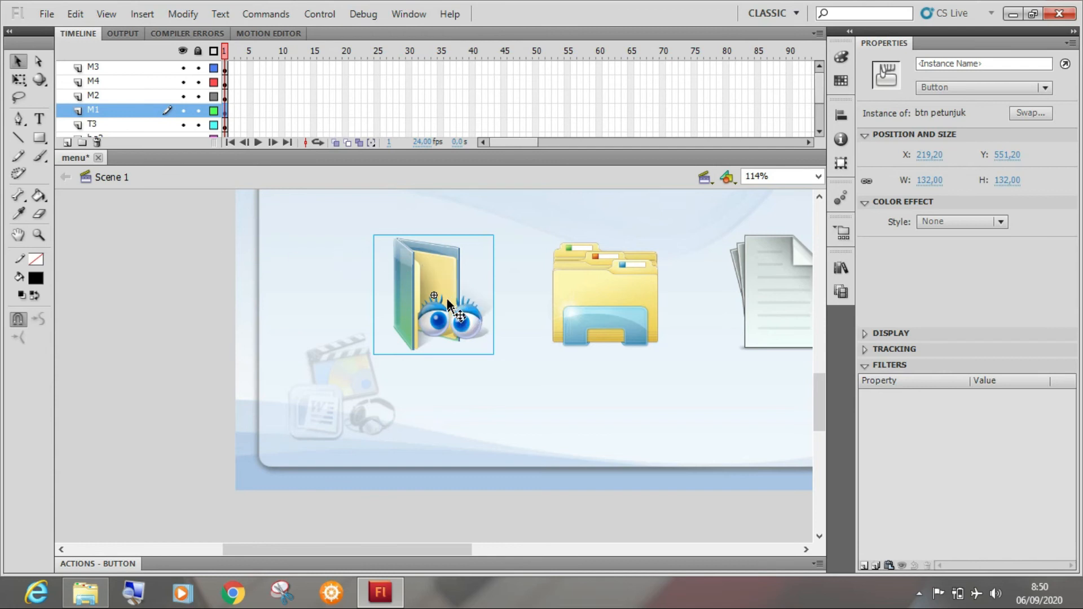
Inside the btn petunjuk symbol, rename the layer as "icon" and extend its frames through the Hit state.
{"action": "double_click", "coordinate": [441, 278]}
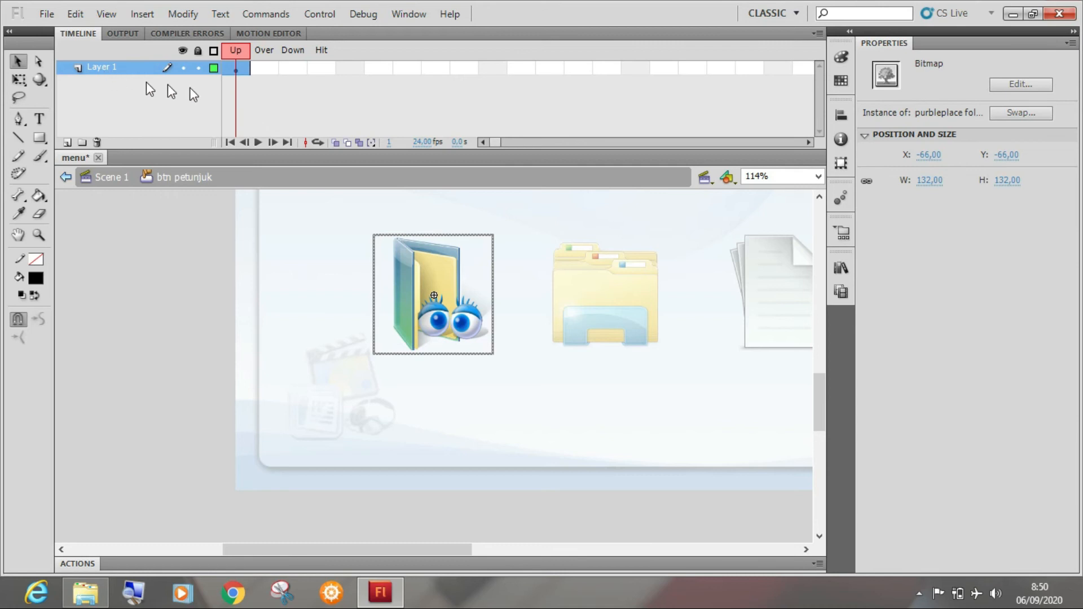
{"action": "double_click", "coordinate": [107, 67]}
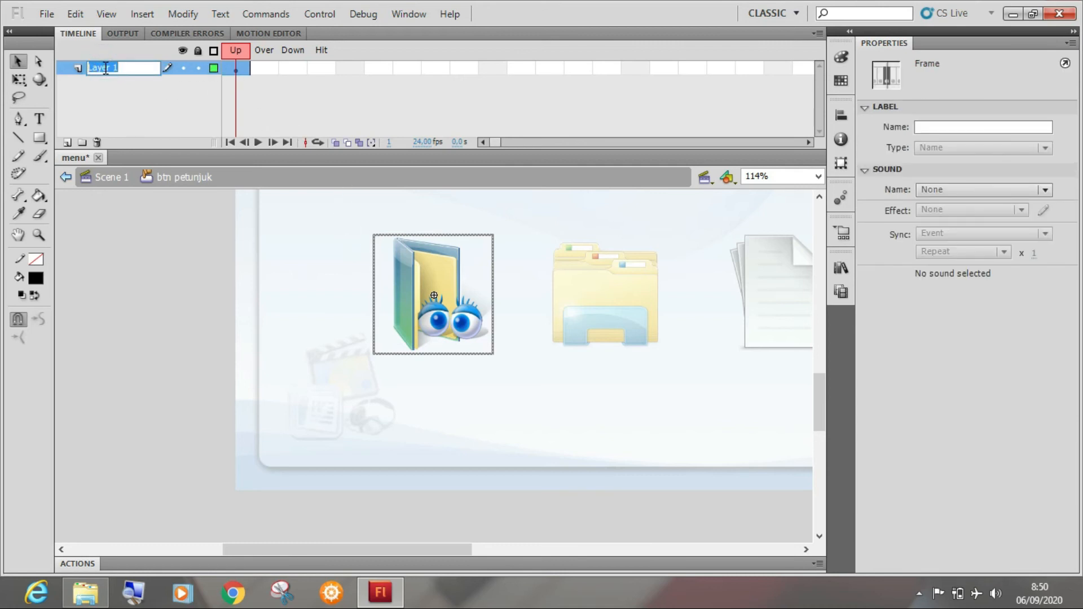
{"action": "type", "text": "icon"}
{"action": "key", "text": "Return"}
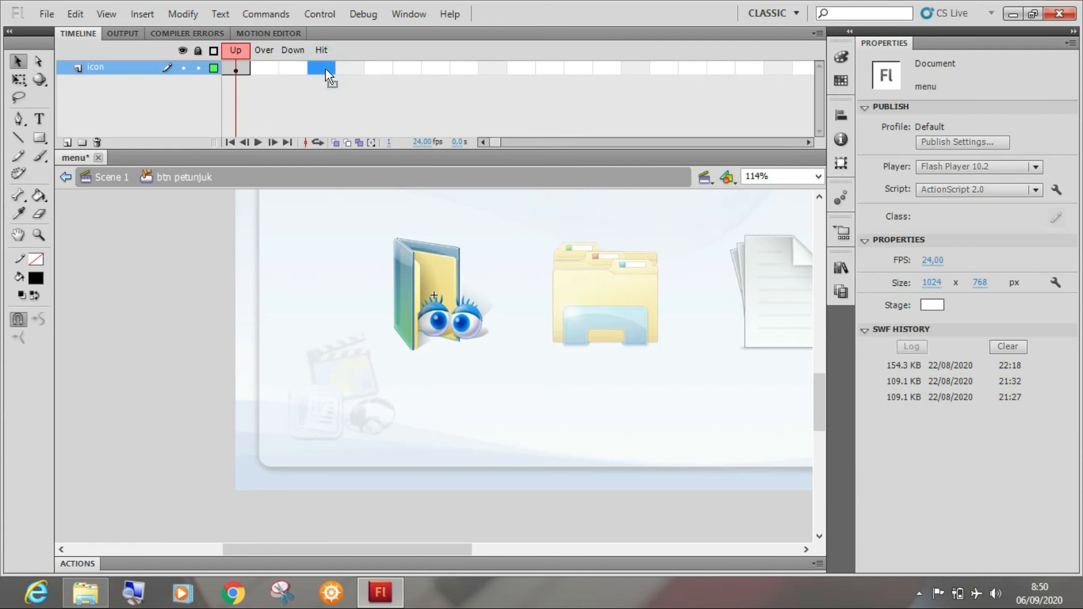
{"action": "key", "text": "F6"}
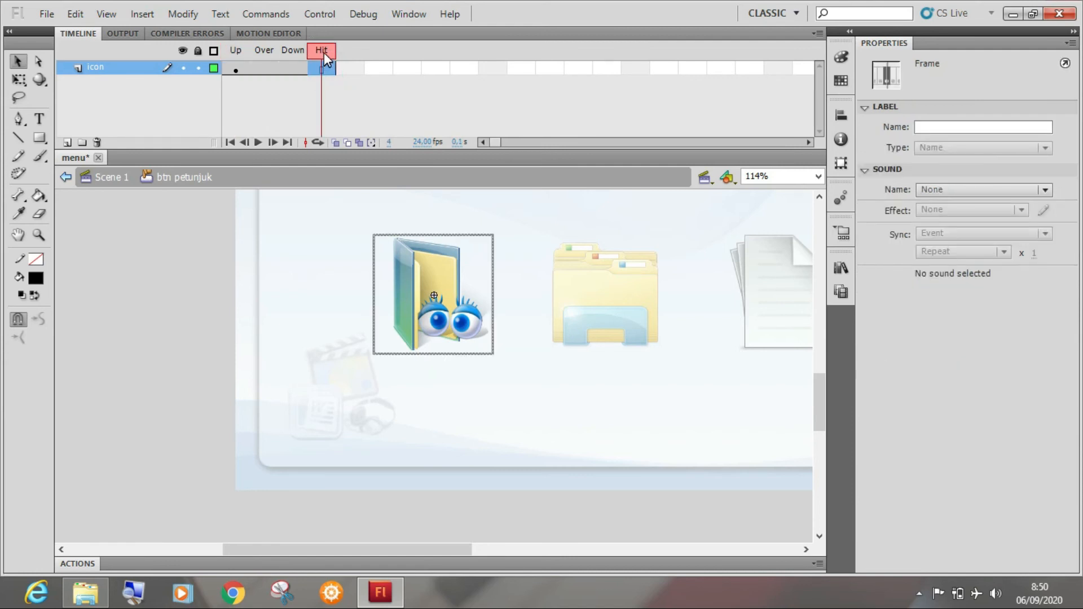
{"action": "mouse_move", "coordinate": [323, 50]}
{"action": "left_mouse_down"}
{"action": "mouse_move", "coordinate": [235, 48]}
{"action": "mouse_move", "coordinate": [300, 61]}
{"action": "mouse_move", "coordinate": [320, 57]}
{"action": "mouse_move", "coordinate": [232, 52]}
{"action": "mouse_move", "coordinate": [308, 63]}
{"action": "mouse_move", "coordinate": [265, 52]}
{"action": "mouse_move", "coordinate": [318, 51]}
{"action": "mouse_move", "coordinate": [215, 48]}
{"action": "mouse_move", "coordinate": [315, 62]}
{"action": "left_mouse_up"}
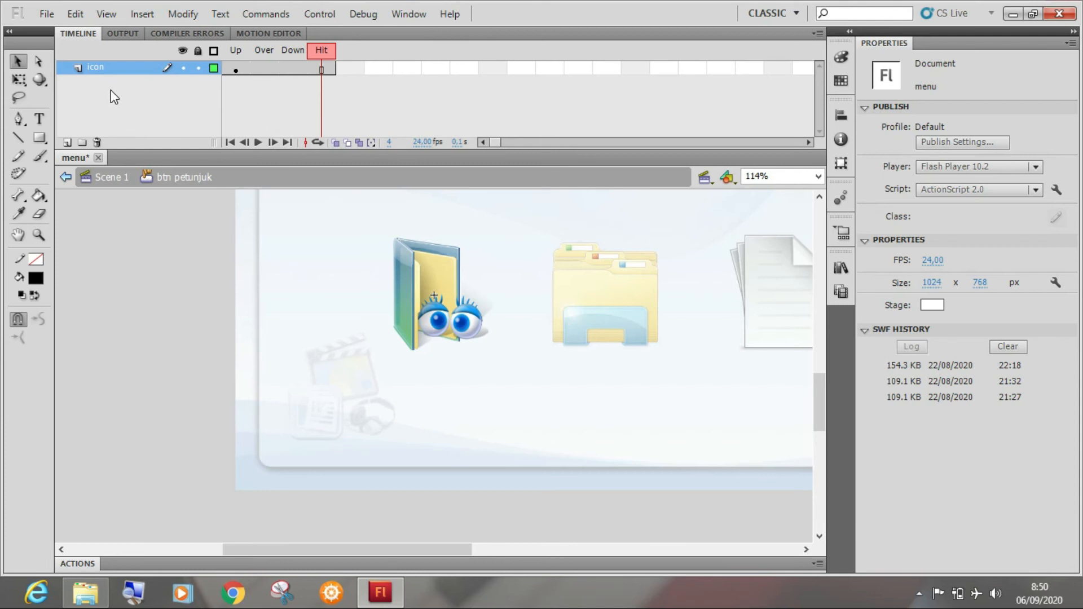
Add a new layer above the icon layer and name it "txt".
{"action": "left_click", "coordinate": [66, 143]}
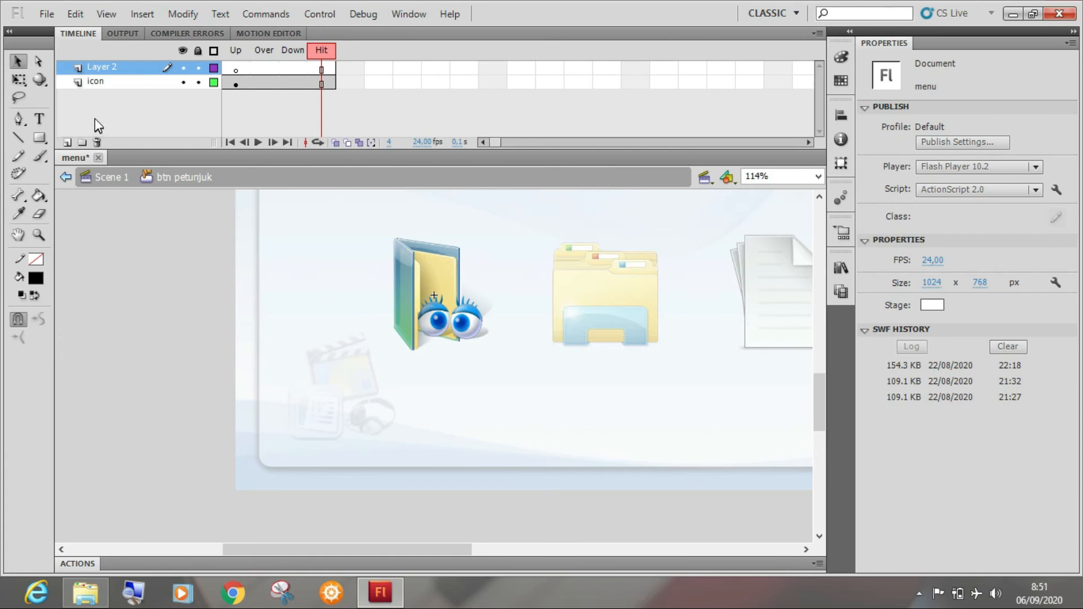
{"action": "double_click", "coordinate": [111, 72]}
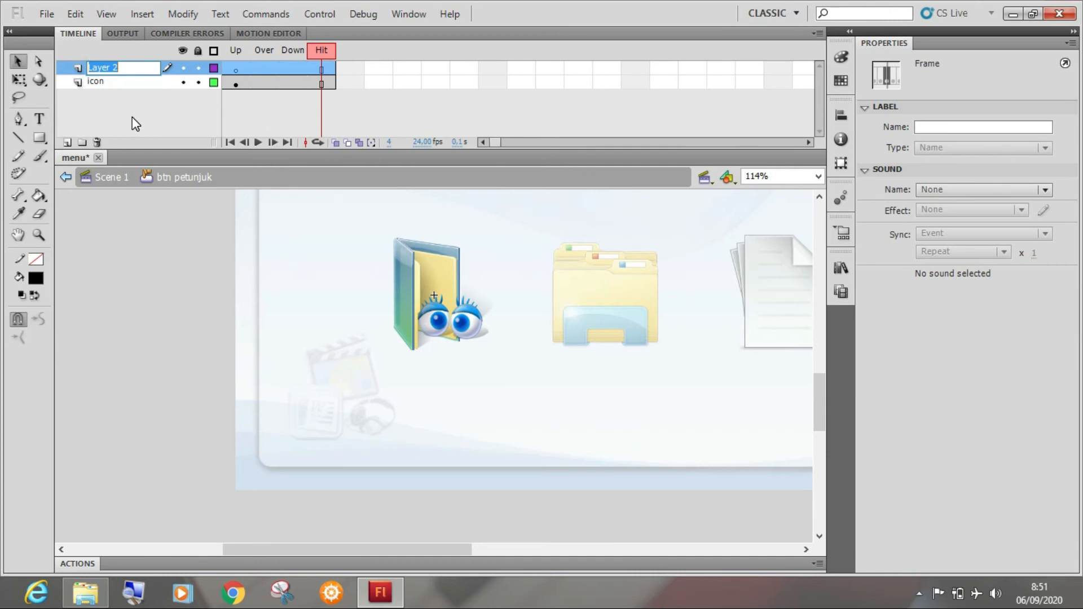
{"action": "type", "text": "txt"}
{"action": "left_click", "coordinate": [135, 121]}
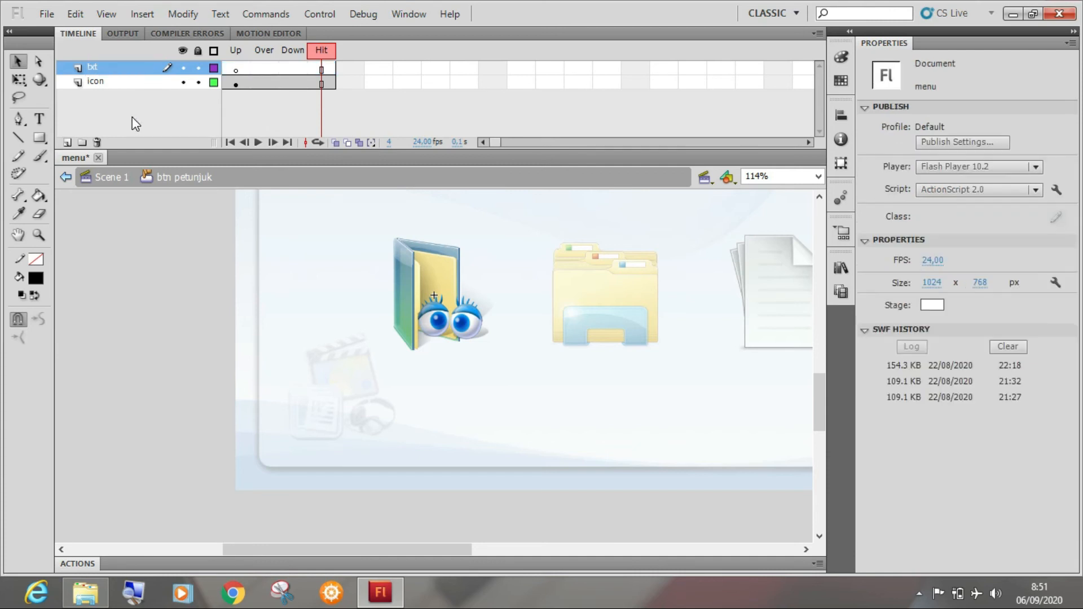
On the txt layer's Up frame, add the static text "Petunjuk" below the folder icon.
{"action": "left_click", "coordinate": [237, 54]}
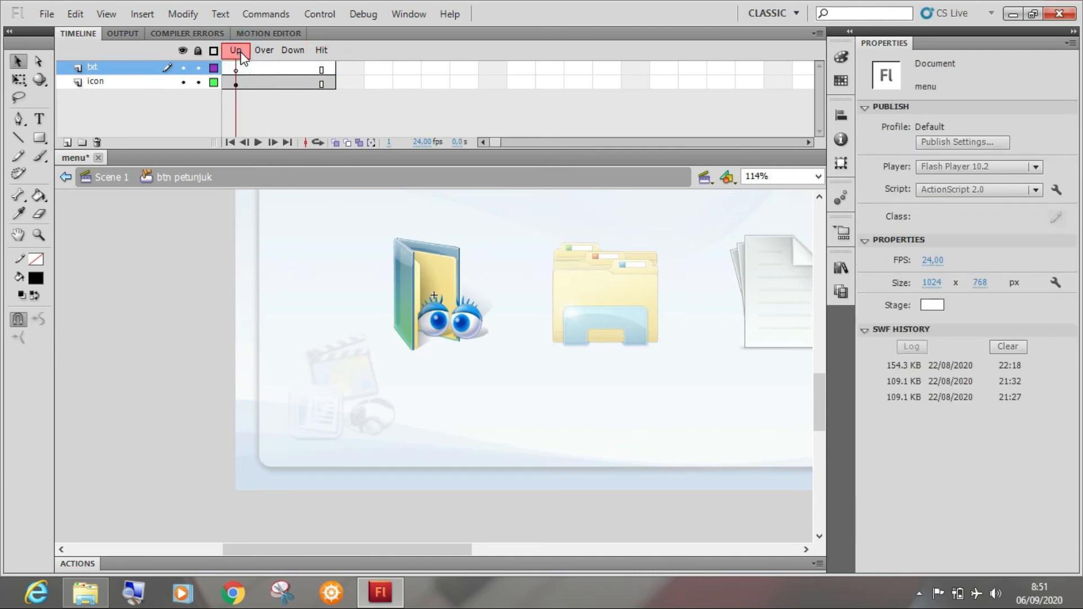
{"action": "left_click", "coordinate": [41, 119]}
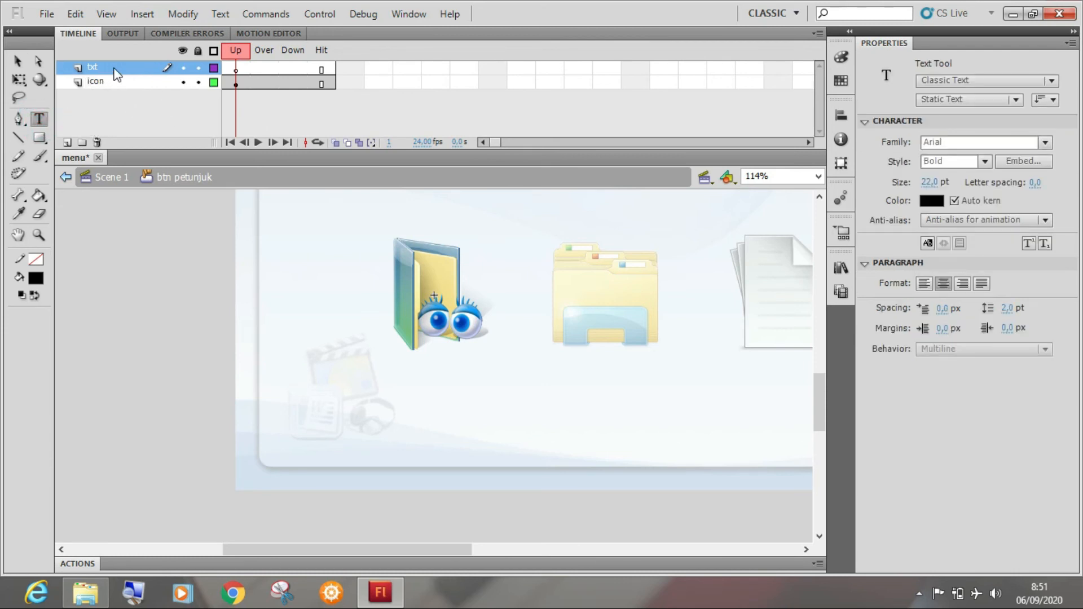
{"action": "left_click", "coordinate": [412, 387]}
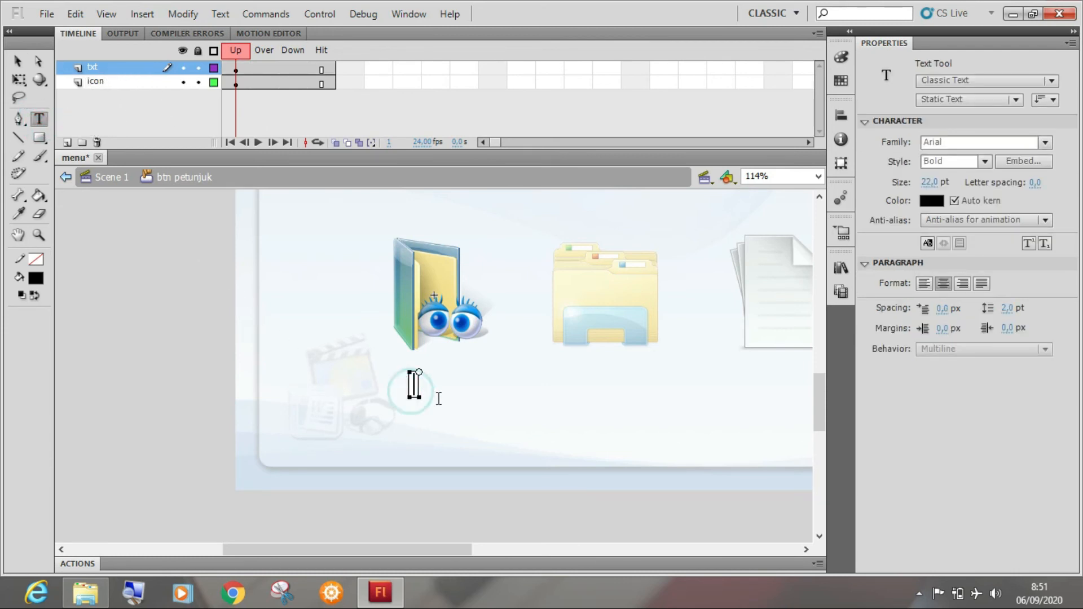
{"action": "type", "text": "Petun"}
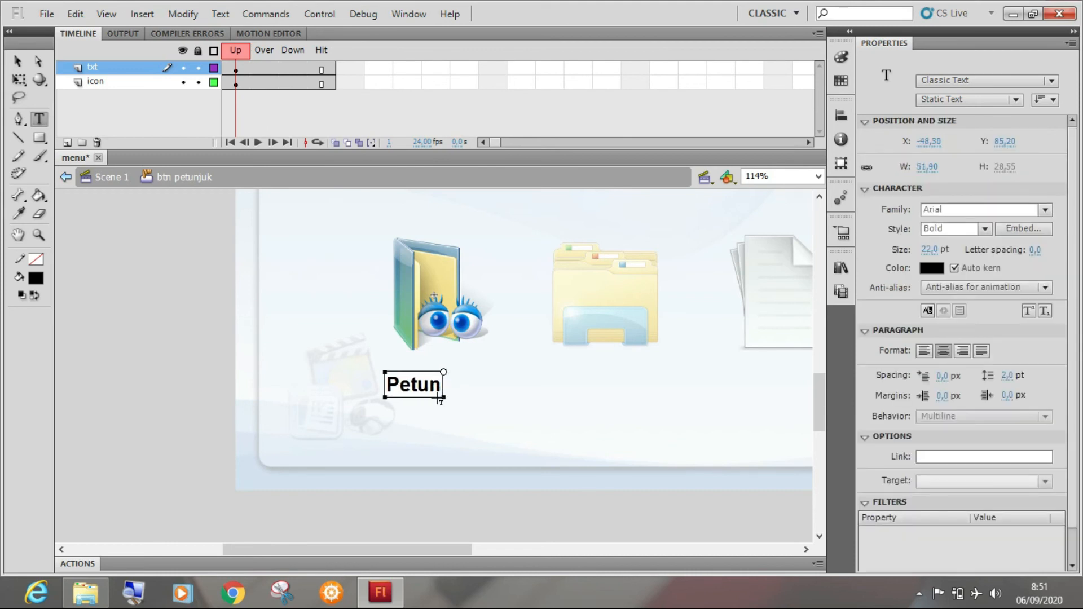
{"action": "type", "text": "juk"}
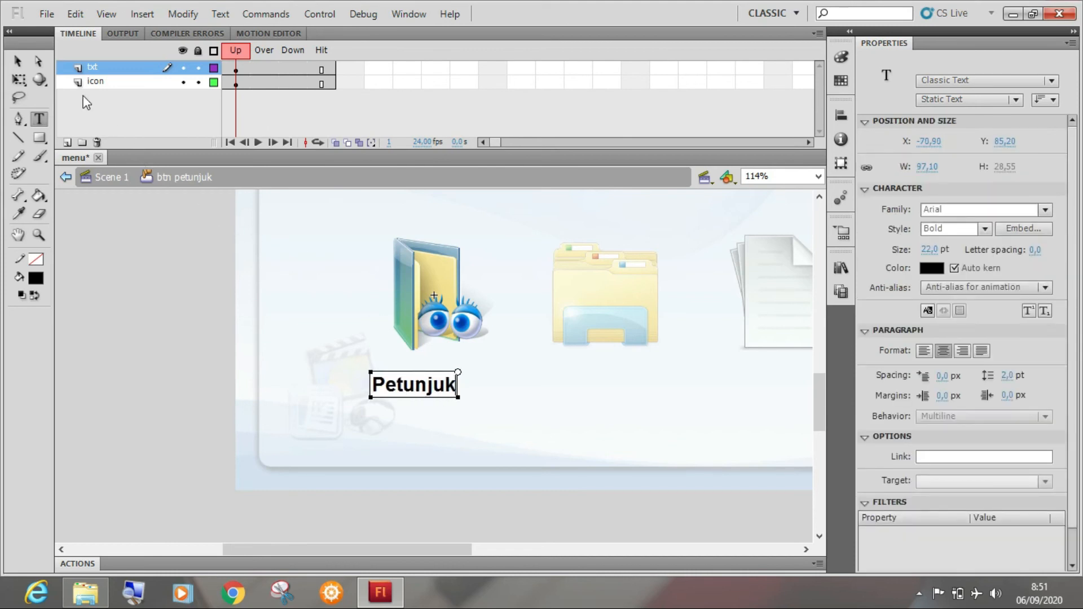
Centre the Petunjuk text horizontally relative to the stage so it lines up under the icon.
{"action": "left_click", "coordinate": [22, 63]}
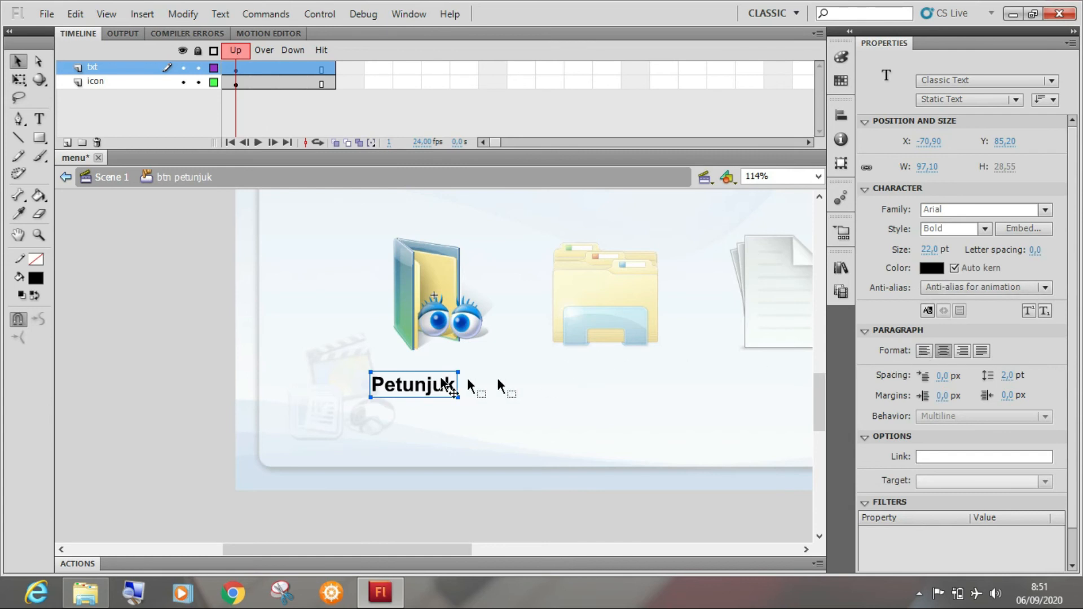
{"action": "left_click", "coordinate": [840, 117]}
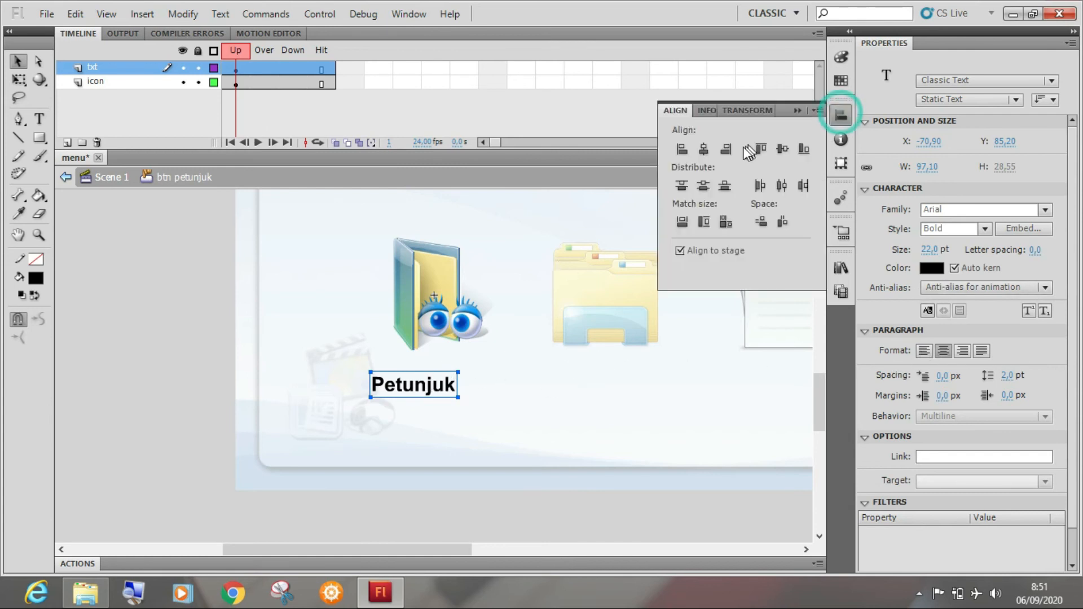
{"action": "left_click", "coordinate": [703, 149]}
{"action": "left_click", "coordinate": [798, 111]}
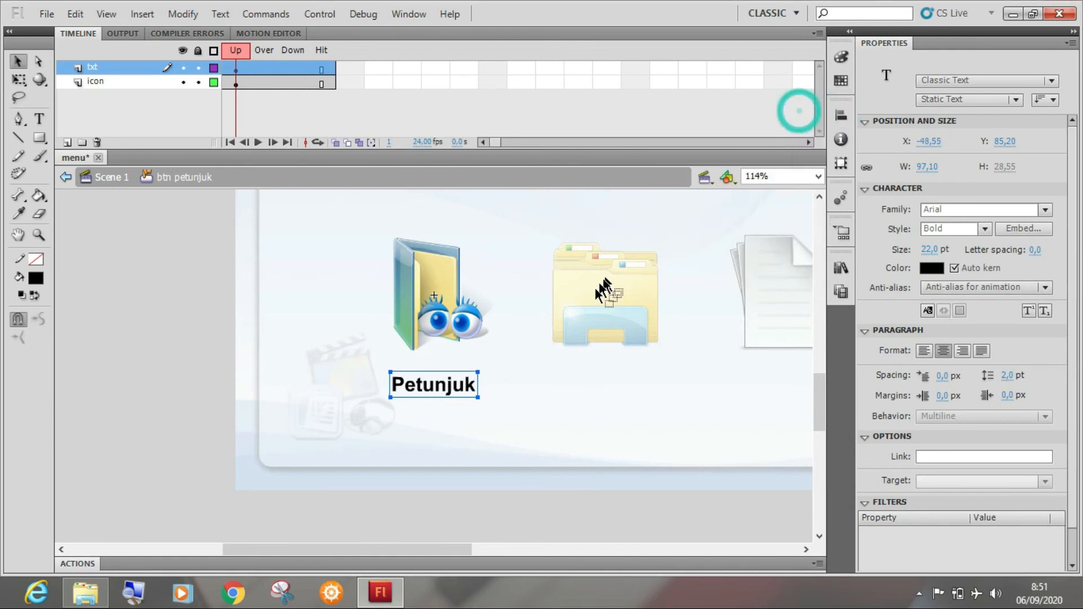
Nudge the Petunjuk text up closer to the folder icon, to Y 76,20.
{"action": "key", "text": "Up"}
{"action": "key", "text": "Up"}
{"action": "key", "text": "Up"}
{"action": "key", "text": "Up"}
{"action": "key", "text": "Up"}
{"action": "key", "text": "Up"}
{"action": "key", "text": "Up"}
{"action": "key", "text": "Up"}
{"action": "key", "text": "Up"}
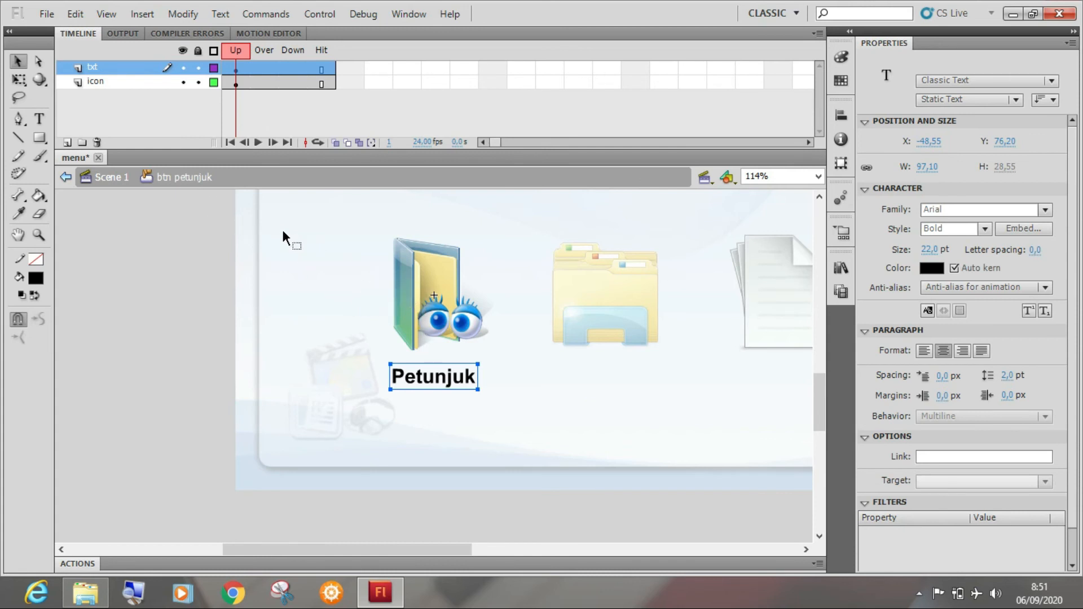
Try moving the whole Petunjuk button in Scene 1 and reopen its symbol for editing.
{"action": "left_click", "coordinate": [66, 177]}
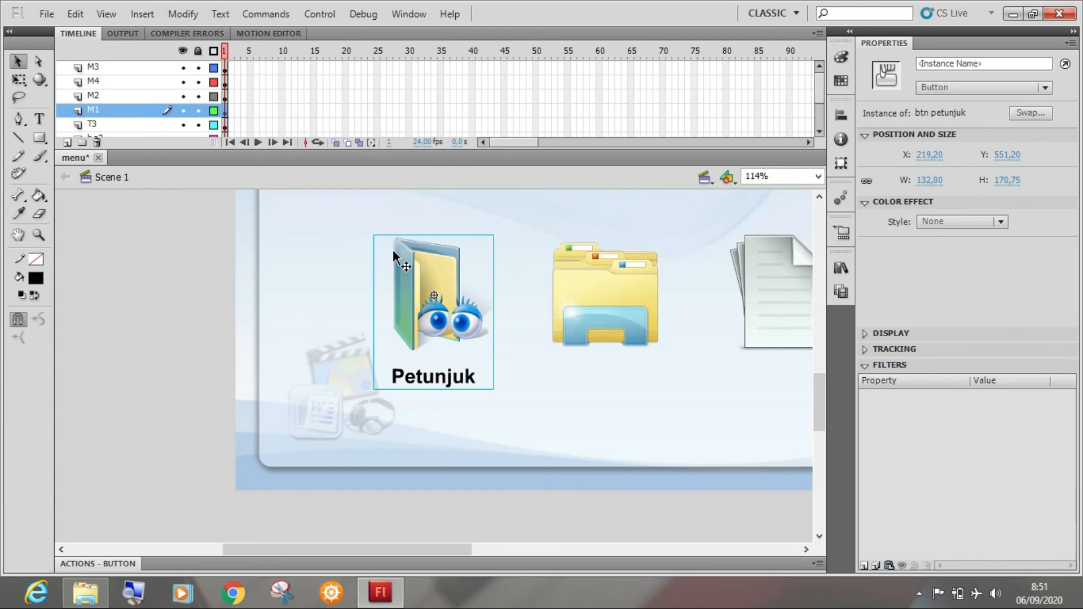
{"action": "left_click_drag", "start_coordinate": [424, 273], "coordinate": [369, 257]}
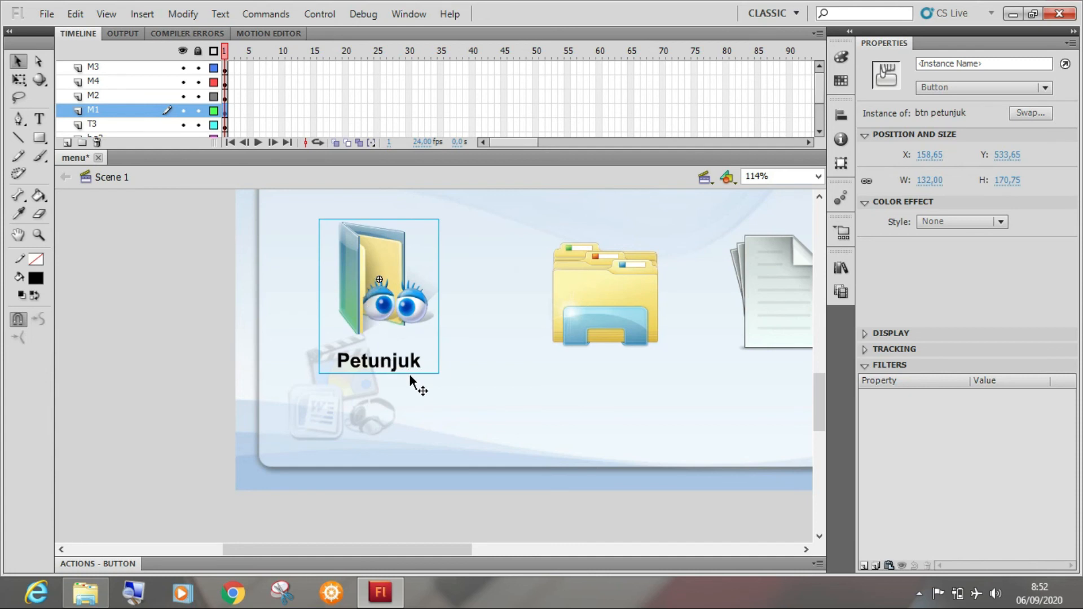
{"action": "left_click_drag", "start_coordinate": [395, 372], "coordinate": [449, 388]}
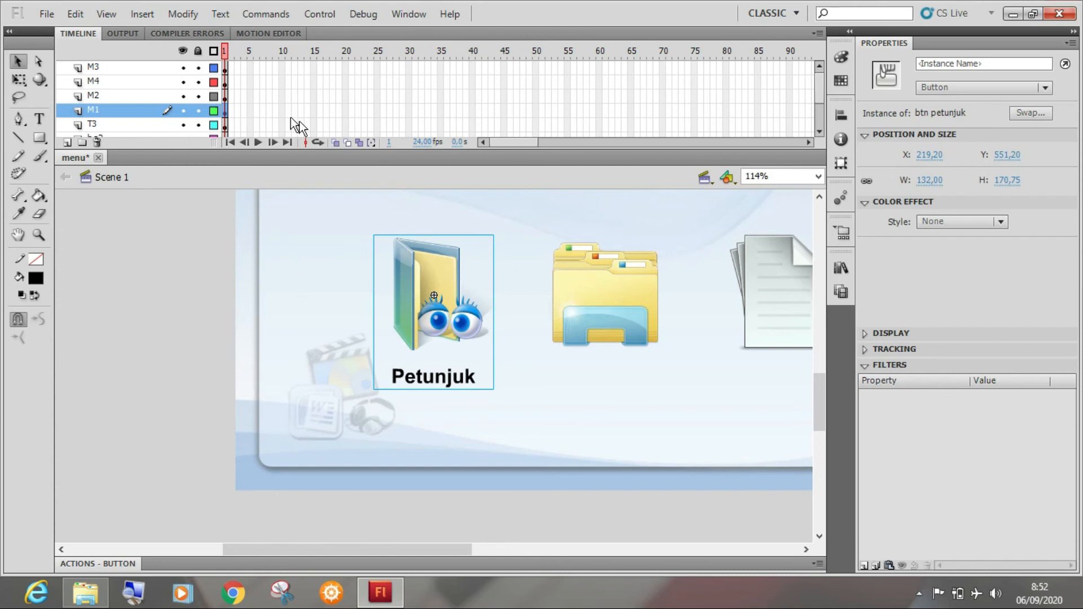
{"action": "double_click", "coordinate": [413, 273]}
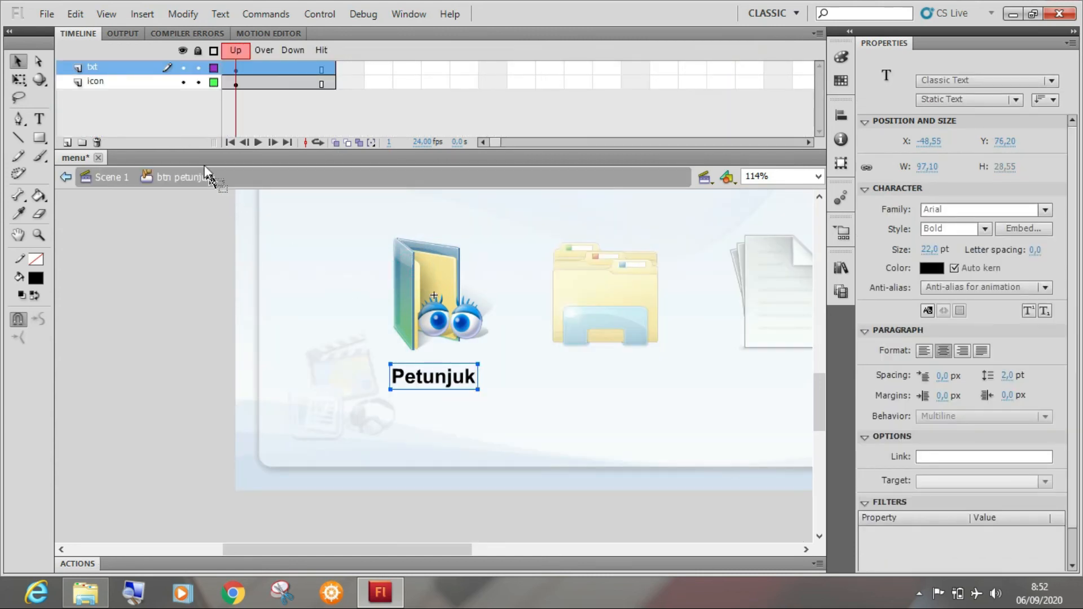
{"action": "left_click", "coordinate": [92, 81]}
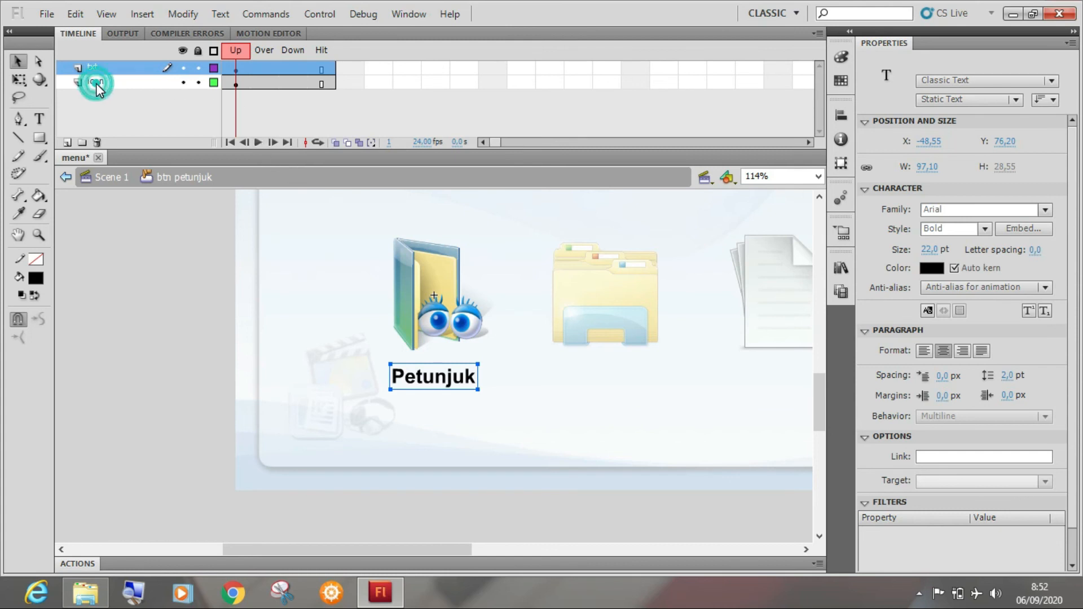
{"action": "left_click", "coordinate": [97, 68]}
{"action": "left_click", "coordinate": [108, 105]}
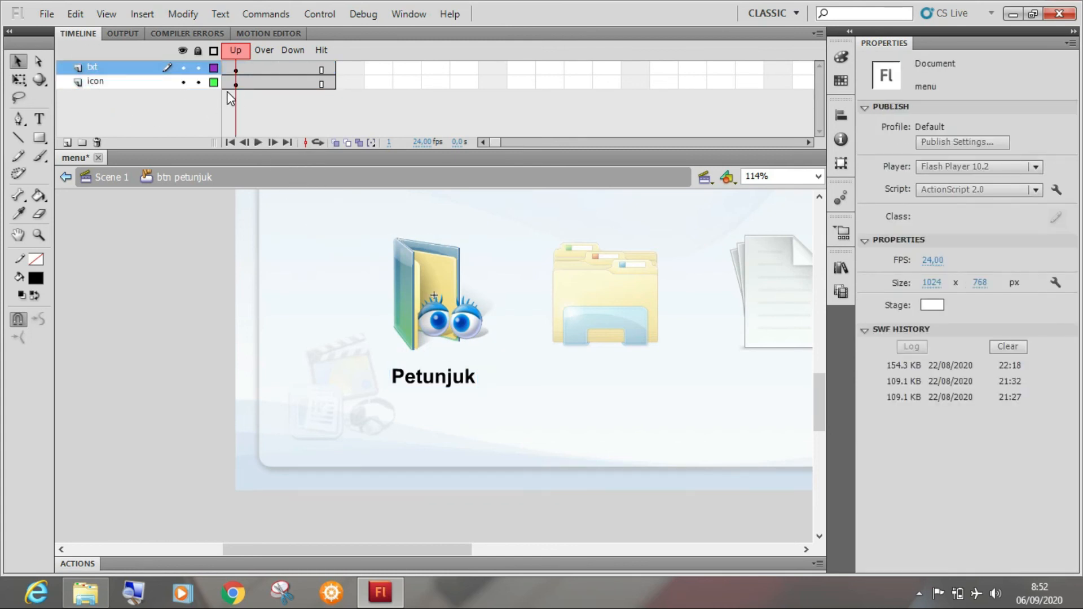
Convert the folder icon bitmap inside the button to a Graphic symbol named "icon1".
{"action": "left_click", "coordinate": [423, 267]}
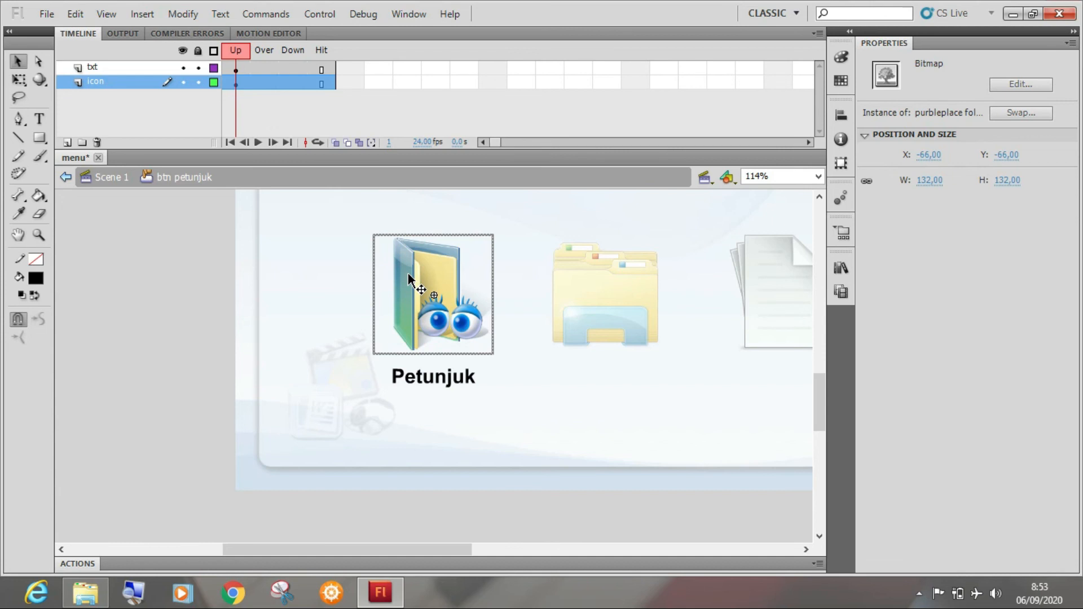
{"action": "key", "text": "F8"}
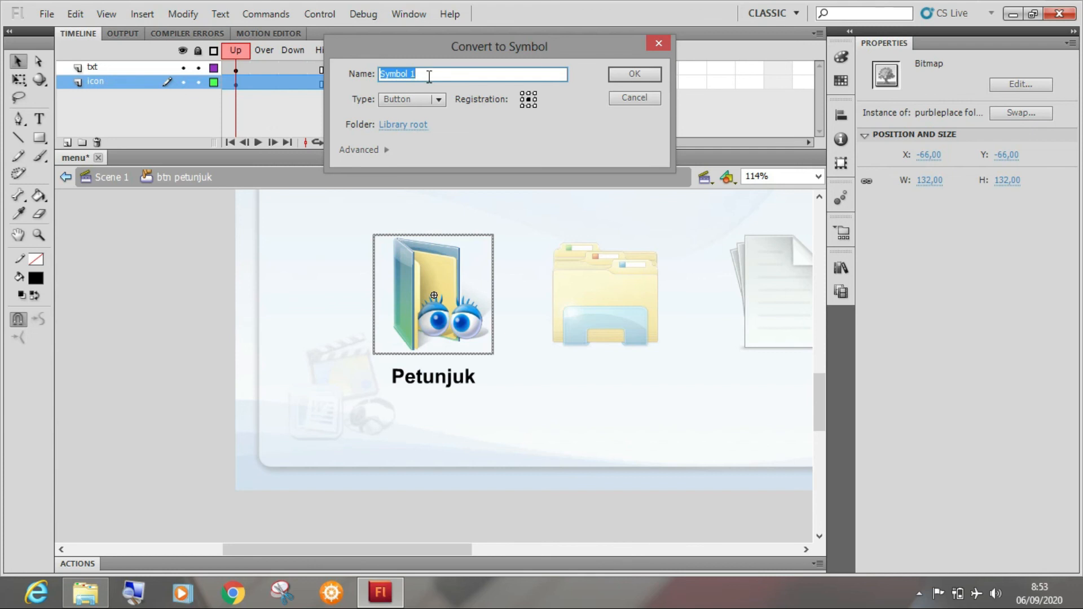
{"action": "type", "text": "icon1"}
{"action": "left_click", "coordinate": [422, 102]}
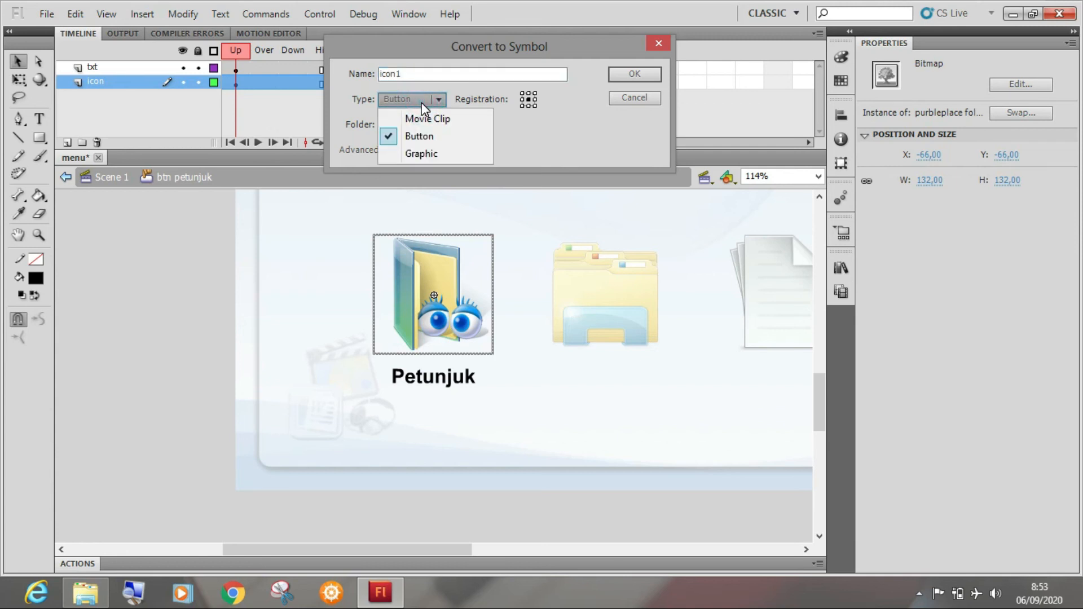
{"action": "left_click", "coordinate": [428, 155]}
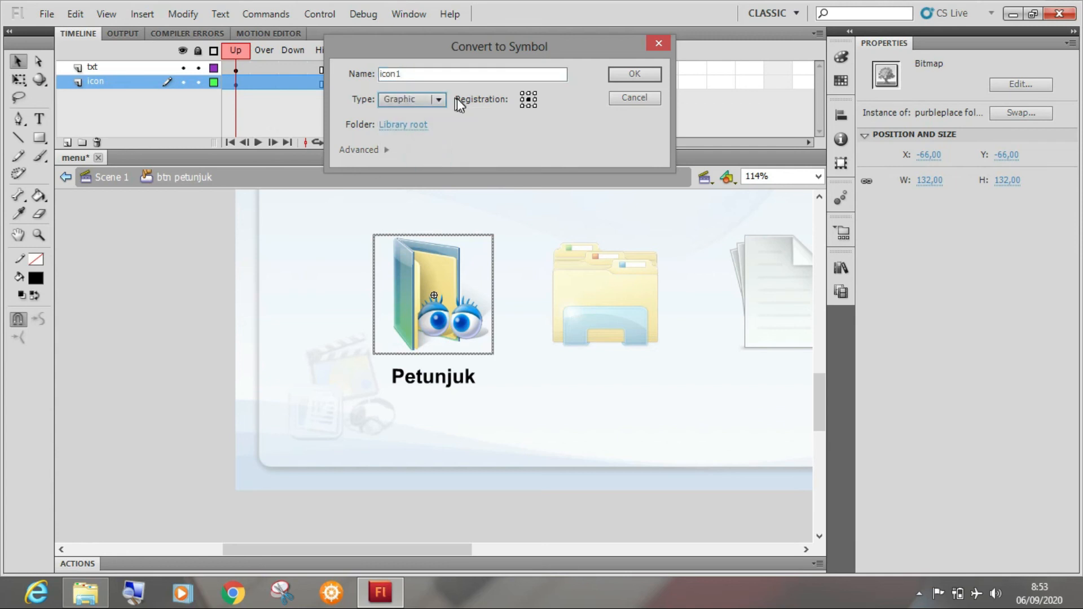
{"action": "left_click", "coordinate": [628, 80]}
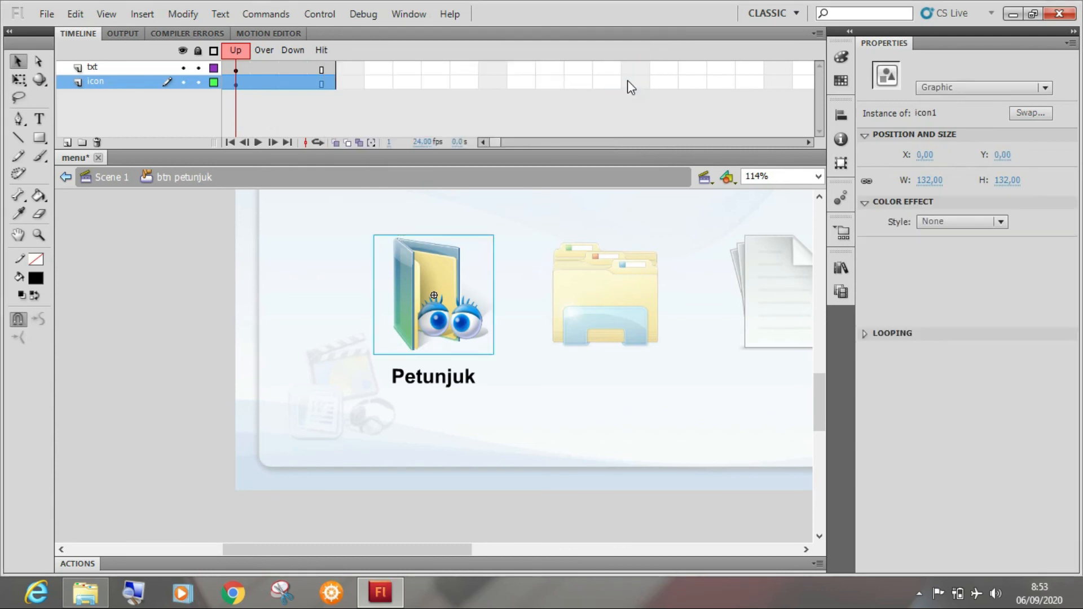
Check the icon1 symbol in the menu document's library.
{"action": "left_click", "coordinate": [841, 270]}
{"action": "scroll", "coordinate": [749, 434], "scroll_direction": "down", "scroll_amount": 1}
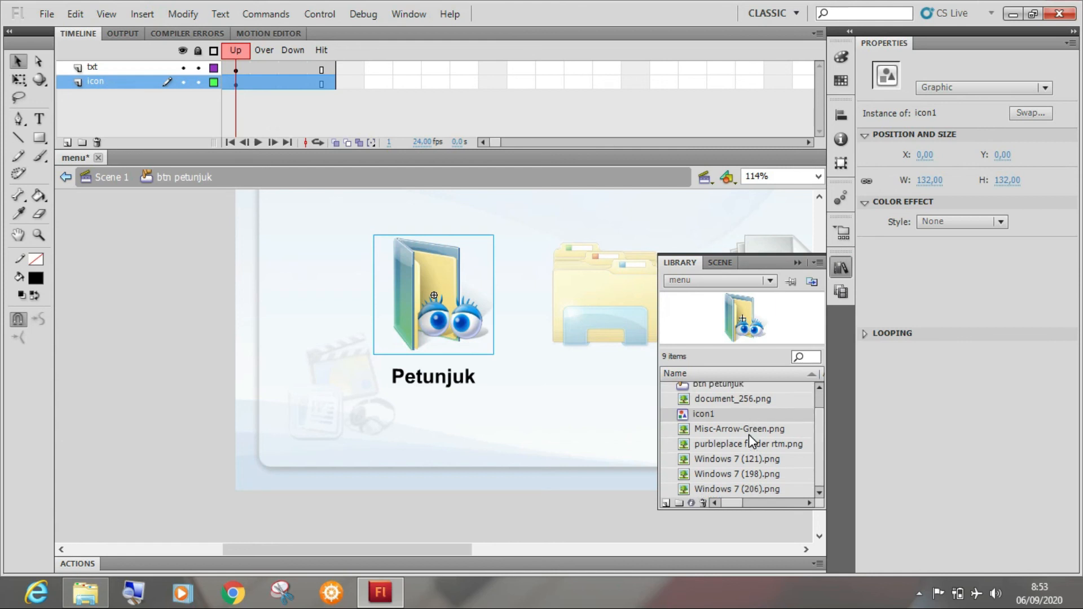
{"action": "scroll", "coordinate": [749, 435], "scroll_direction": "up", "scroll_amount": 1}
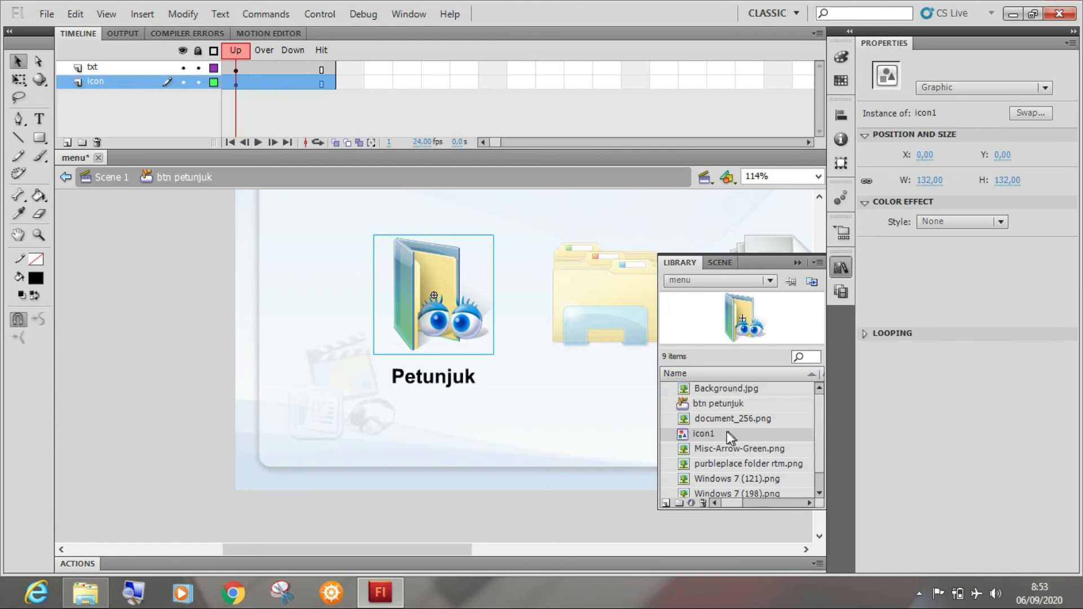
{"action": "left_click_drag", "start_coordinate": [710, 433], "coordinate": [571, 277]}
{"action": "left_click", "coordinate": [796, 262]}
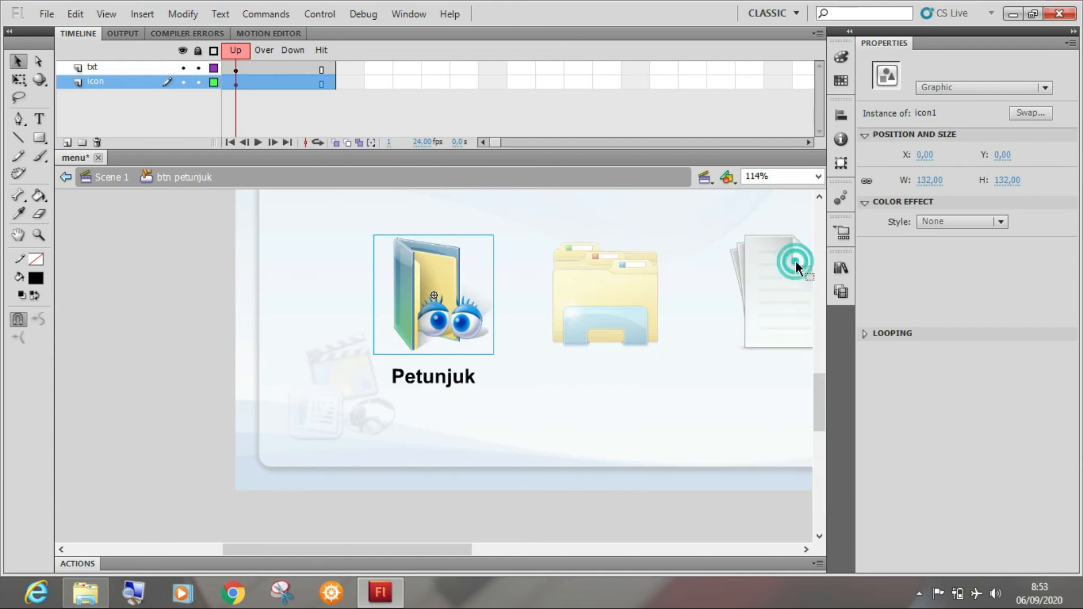
{"action": "left_click", "coordinate": [185, 252]}
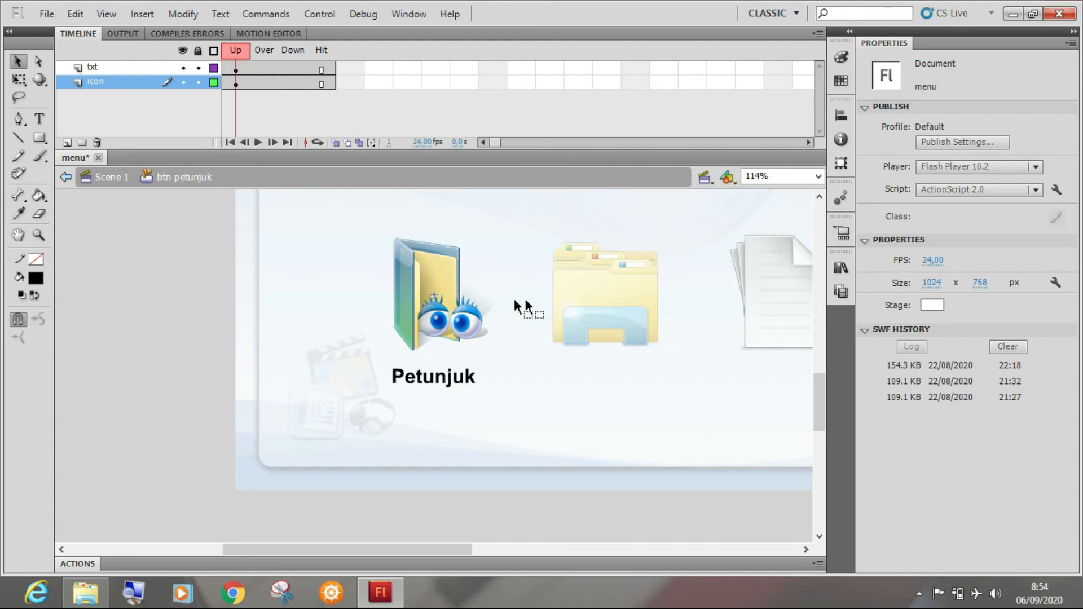
Add a keyframe on the icon layer's Over frame and enlarge the folder icon there to 150 × 150 px with proportions locked.
{"action": "left_click", "coordinate": [442, 259]}
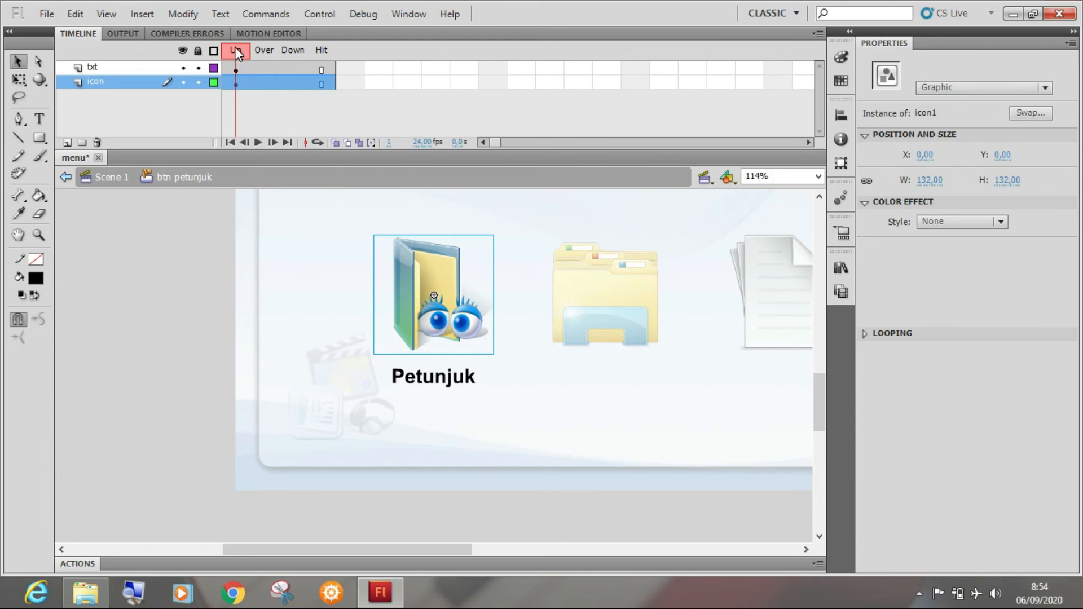
{"action": "left_click", "coordinate": [263, 83]}
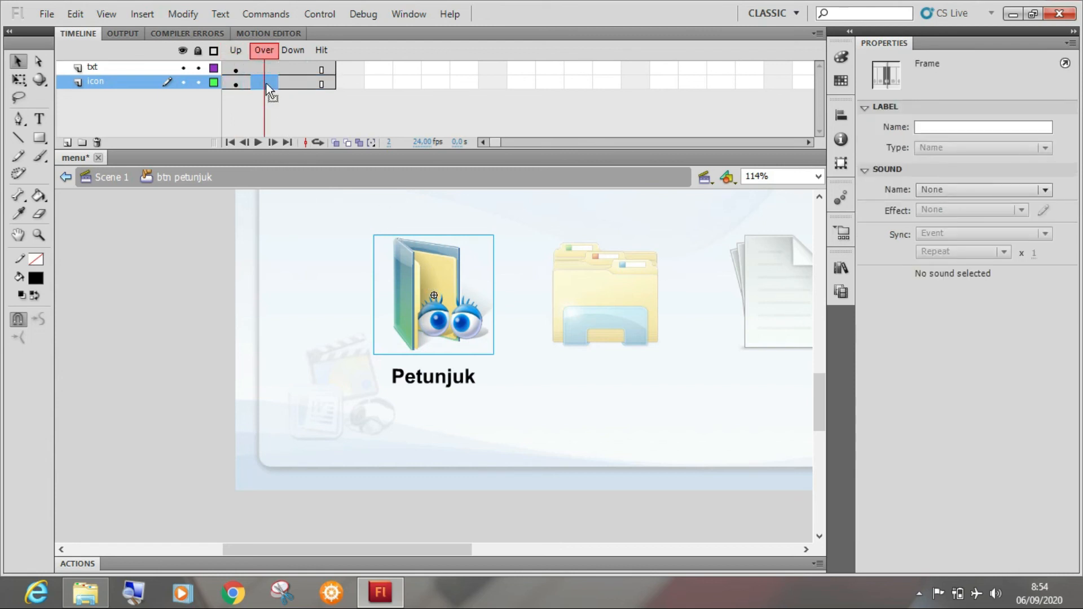
{"action": "left_click", "coordinate": [422, 275]}
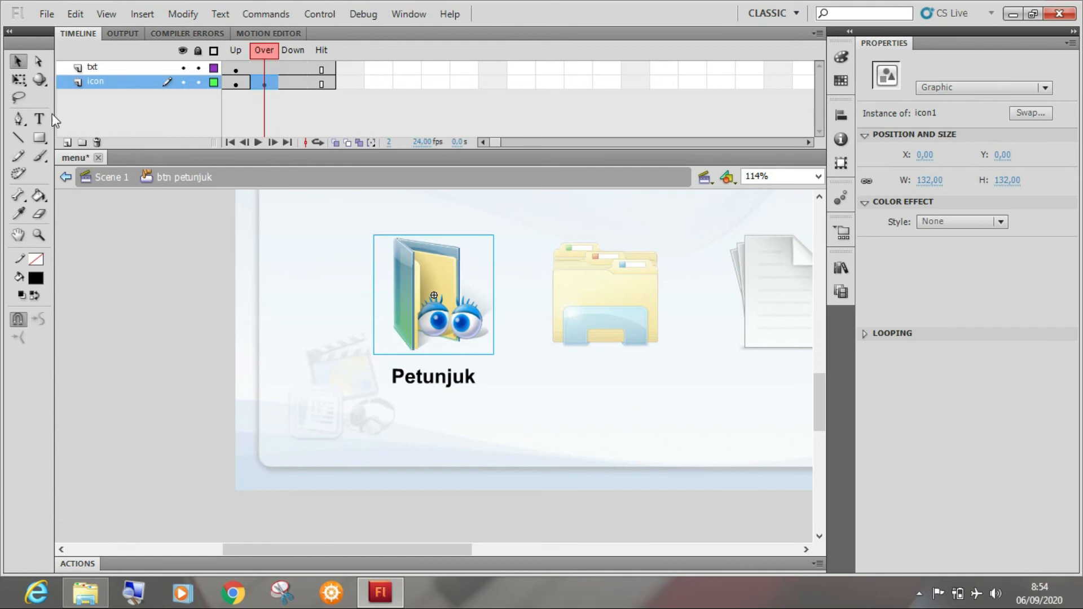
{"action": "left_click", "coordinate": [19, 80]}
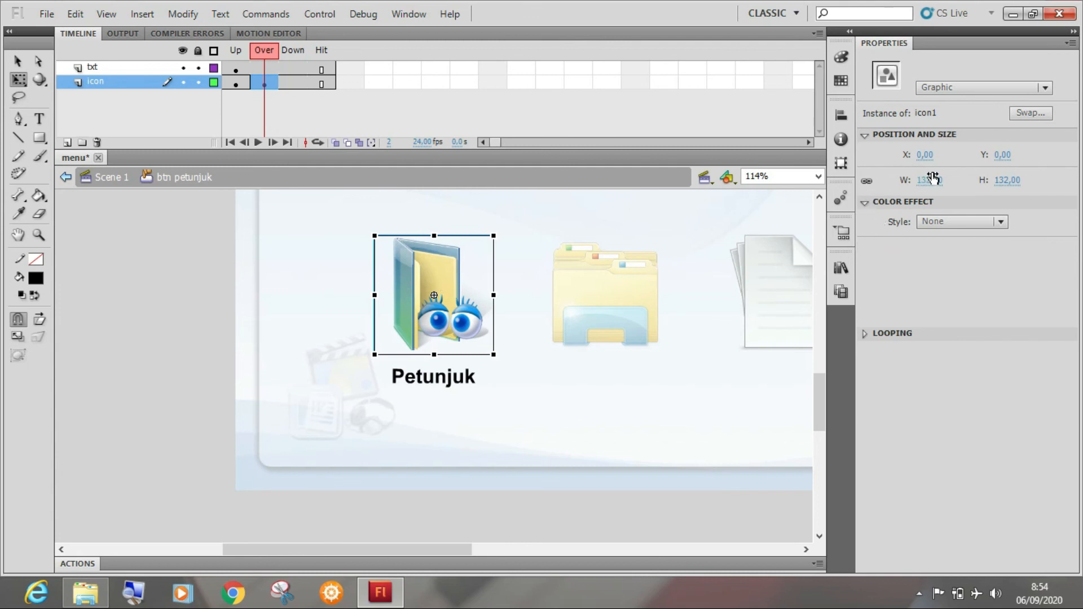
{"action": "left_click", "coordinate": [867, 182]}
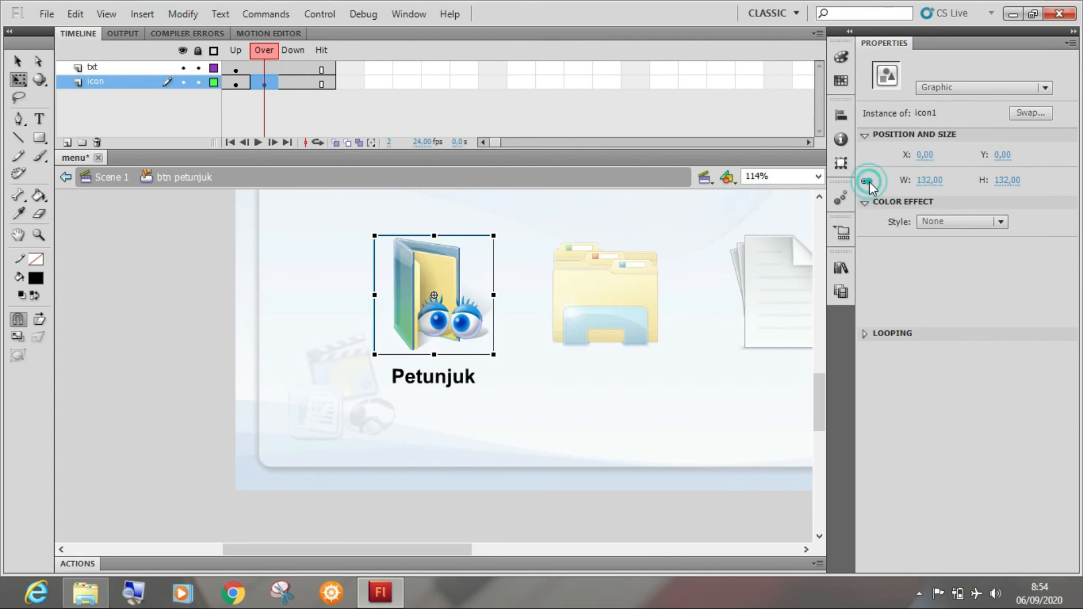
{"action": "left_click", "coordinate": [930, 180]}
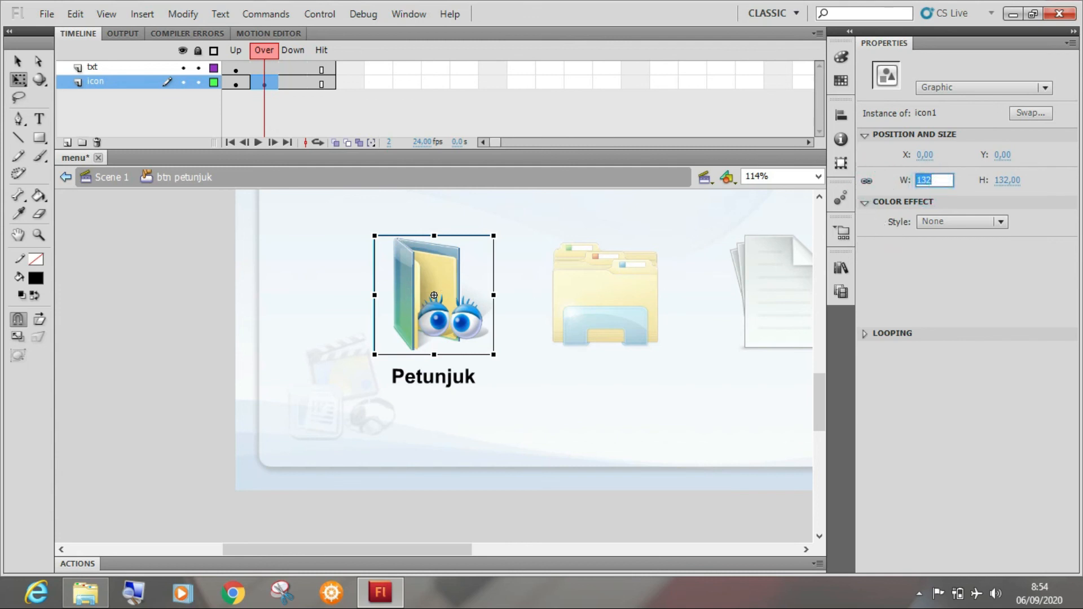
{"action": "type", "text": "150"}
{"action": "key", "text": "Return"}
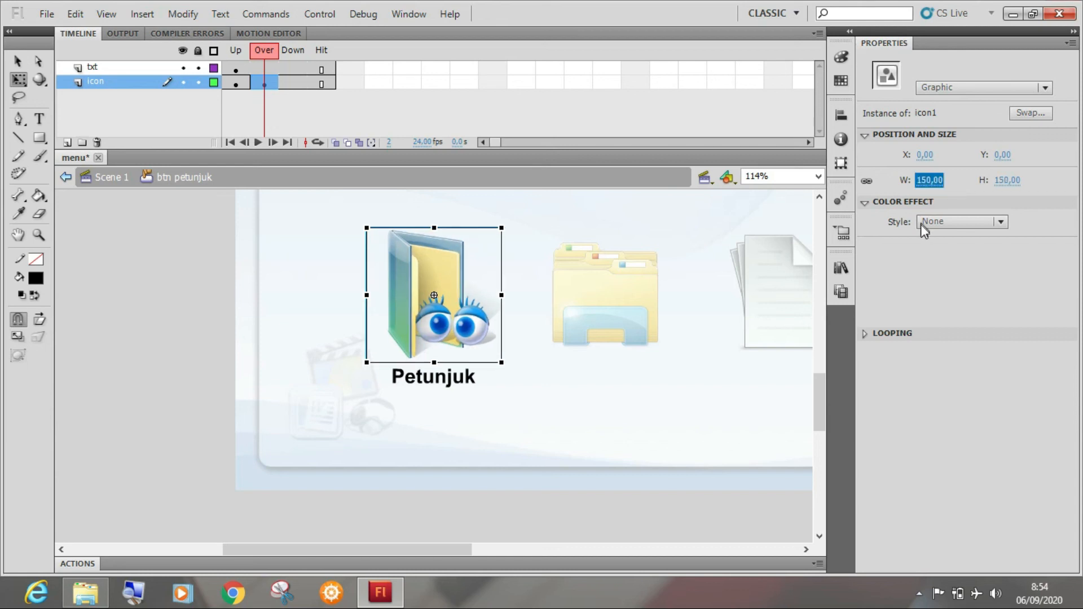
{"action": "left_click", "coordinate": [911, 270]}
{"action": "left_click", "coordinate": [244, 49]}
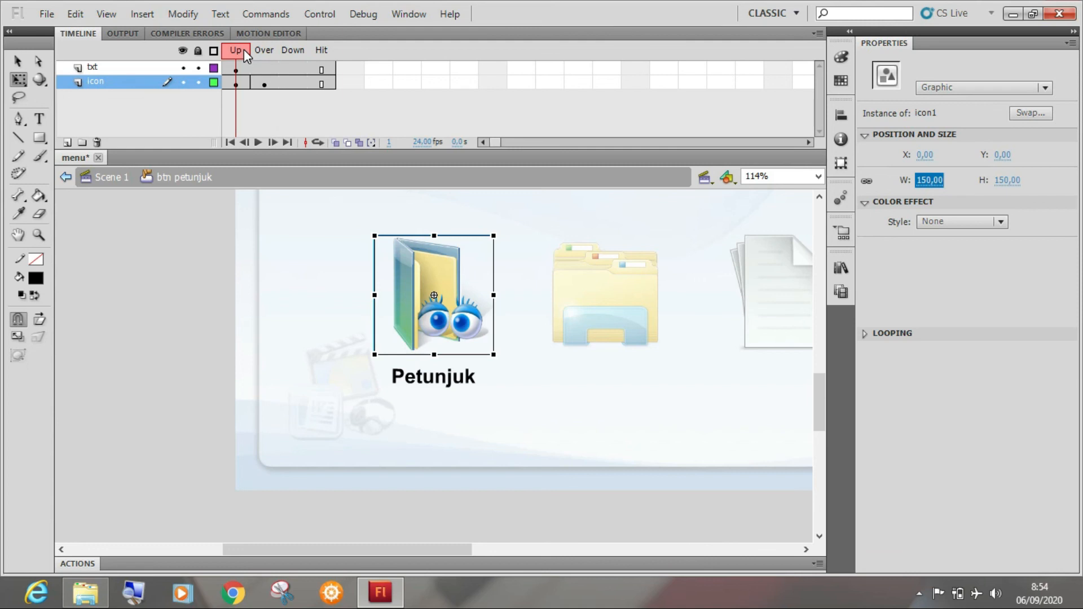
{"action": "left_click", "coordinate": [257, 50]}
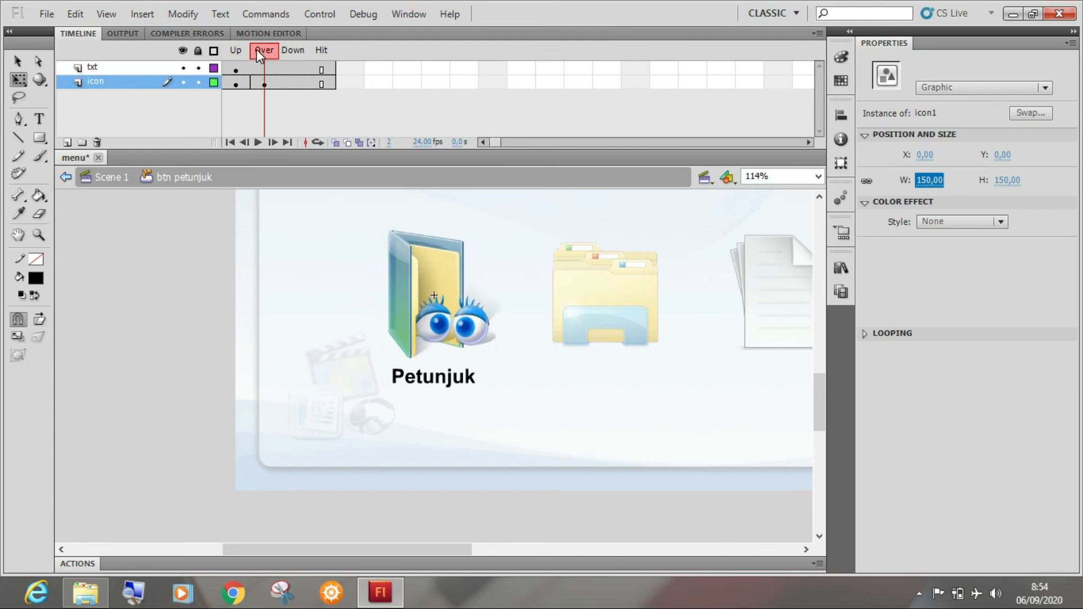
Add a keyframe on the icon layer's Down frame and apply a Brightness colour effect of -10% to the folder icon.
{"action": "left_click", "coordinate": [283, 51]}
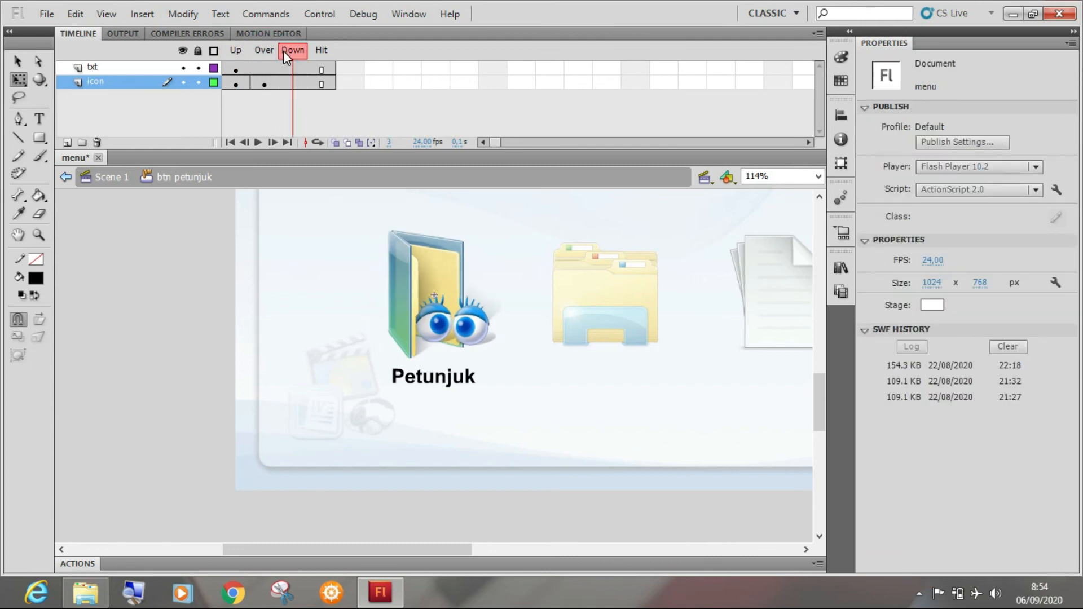
{"action": "left_click", "coordinate": [291, 85]}
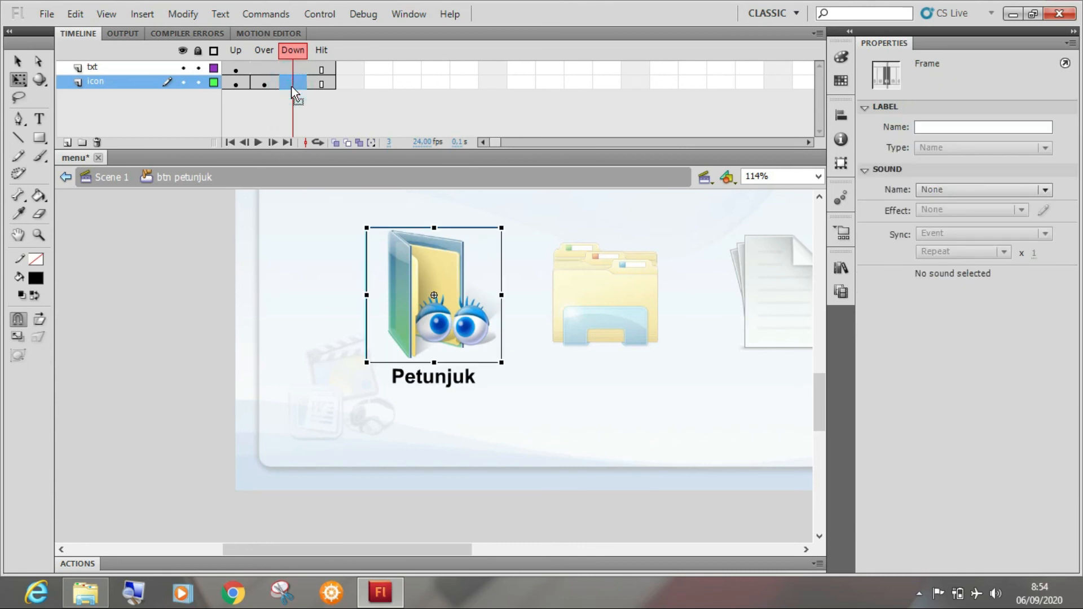
{"action": "left_click", "coordinate": [17, 61]}
{"action": "left_click", "coordinate": [471, 265]}
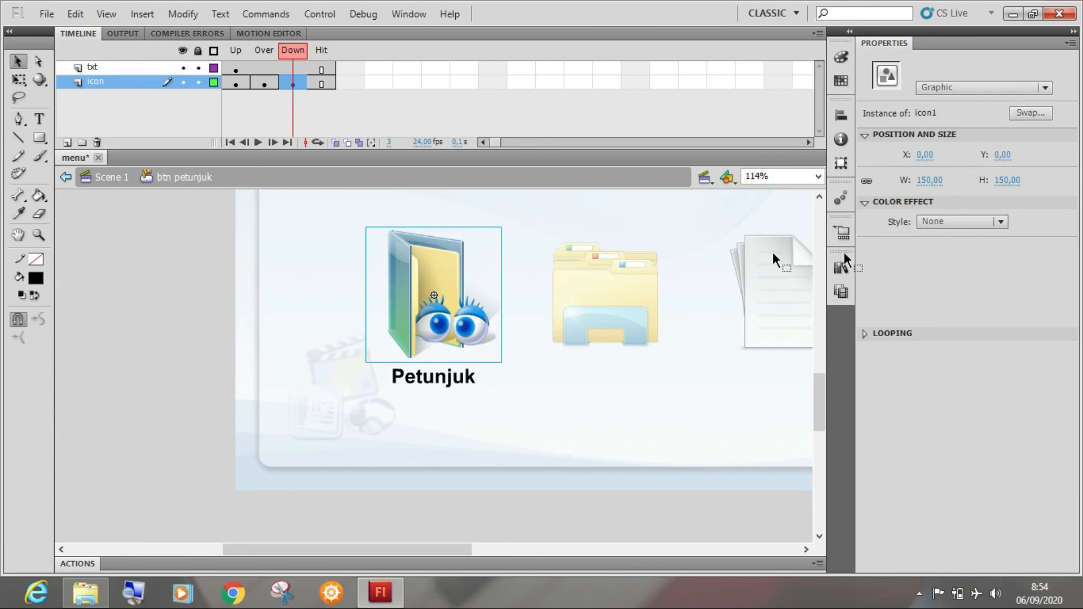
{"action": "left_click", "coordinate": [982, 223]}
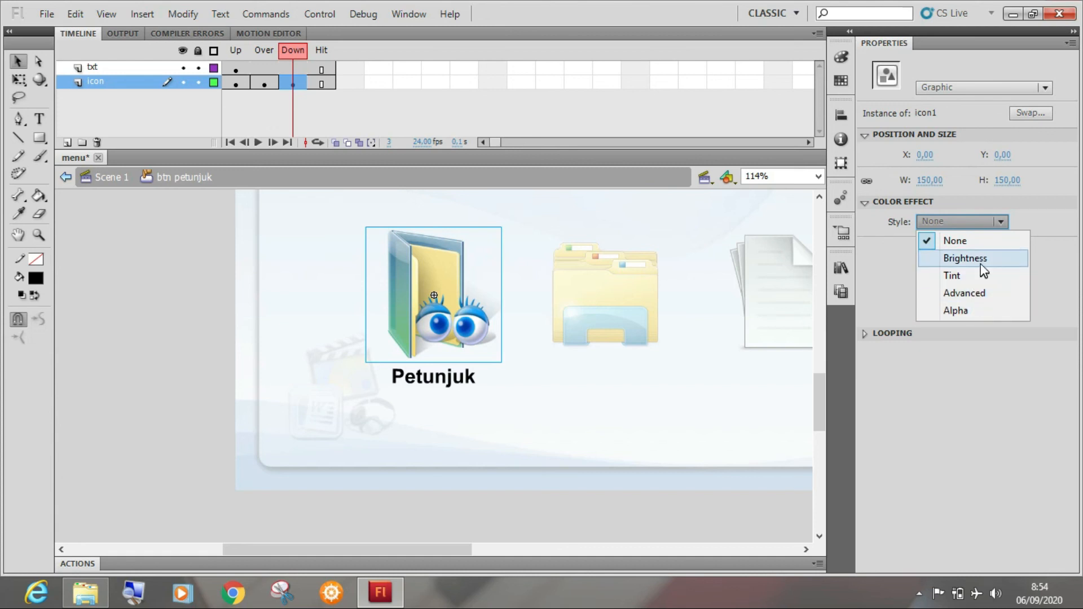
{"action": "left_click", "coordinate": [981, 260]}
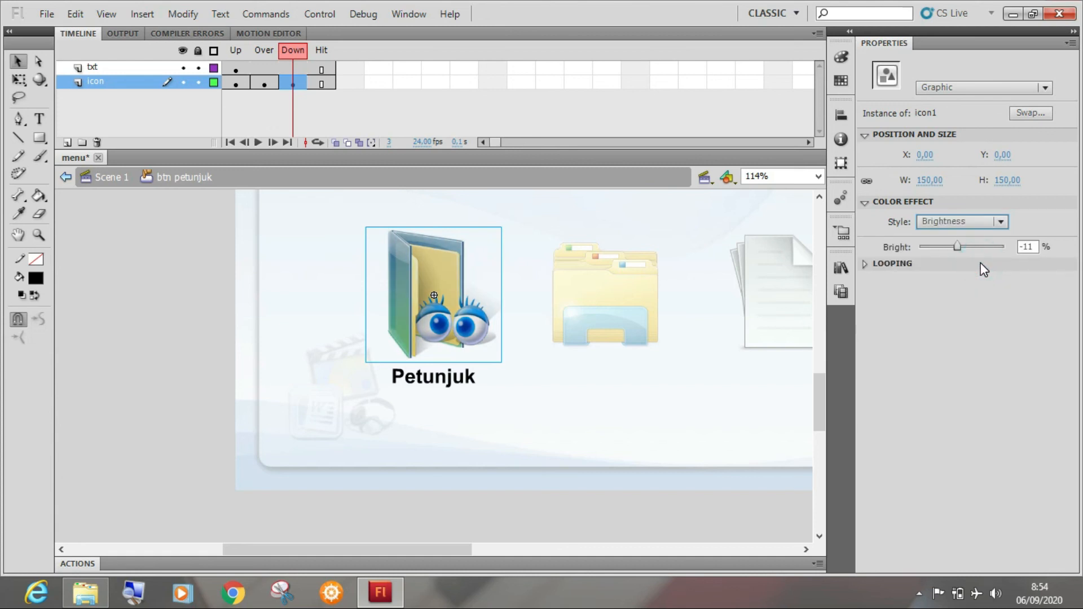
{"action": "left_click", "coordinate": [1029, 247]}
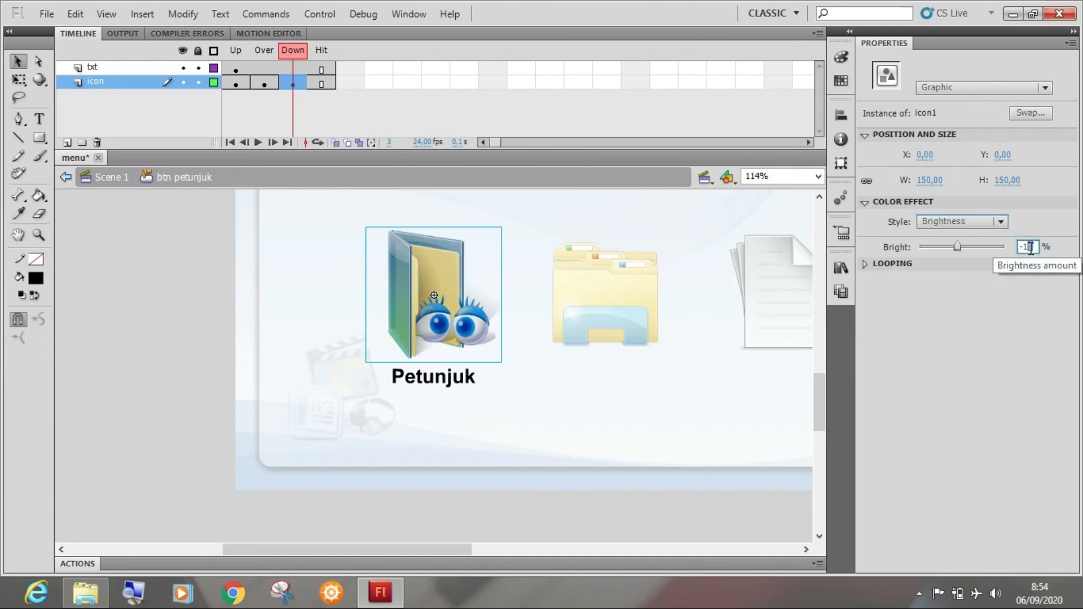
{"action": "type", "text": "0"}
{"action": "key", "text": "Return"}
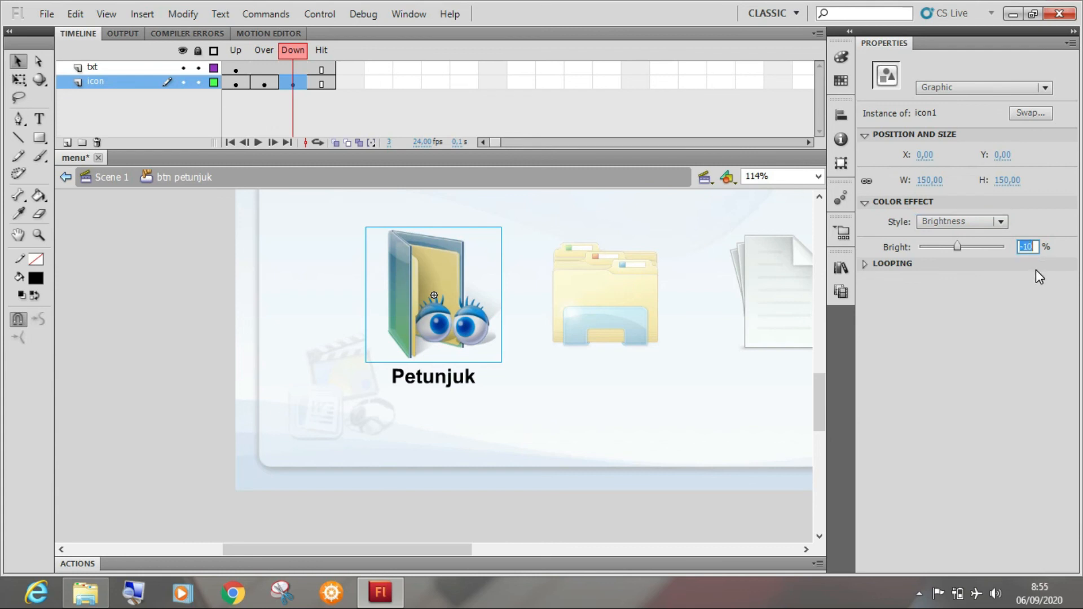
{"action": "left_click", "coordinate": [1020, 286]}
Compare the folder icon's appearance across the button's Up, Over and Down states.
{"action": "left_click", "coordinate": [272, 49]}
{"action": "left_click", "coordinate": [283, 51]}
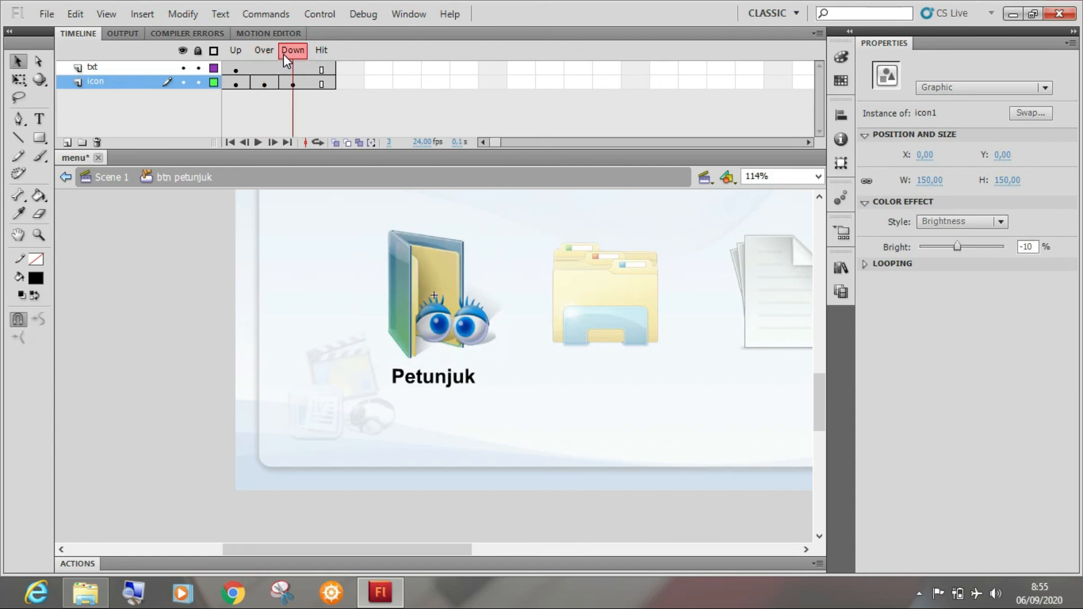
{"action": "left_click", "coordinate": [269, 52]}
{"action": "left_click", "coordinate": [281, 52]}
{"action": "mouse_move", "coordinate": [279, 55]}
{"action": "left_mouse_down"}
{"action": "mouse_move", "coordinate": [230, 53]}
{"action": "mouse_move", "coordinate": [290, 52]}
{"action": "left_mouse_up"}
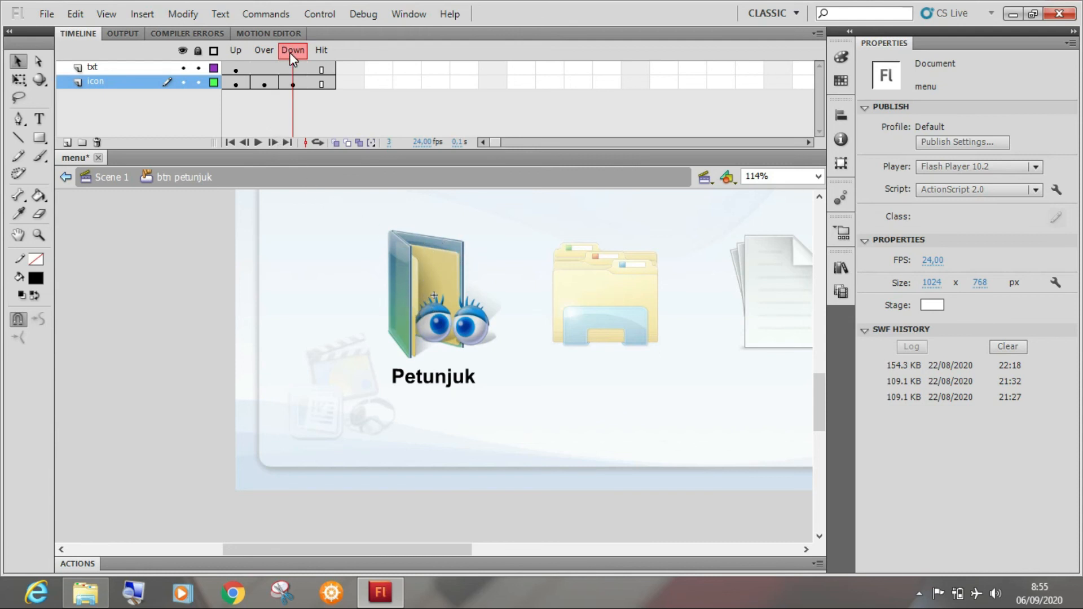
{"action": "mouse_move", "coordinate": [286, 53]}
{"action": "left_mouse_down"}
{"action": "mouse_move", "coordinate": [266, 55]}
{"action": "mouse_move", "coordinate": [286, 56]}
{"action": "left_mouse_up"}
{"action": "left_click", "coordinate": [267, 49]}
{"action": "left_click", "coordinate": [232, 49]}
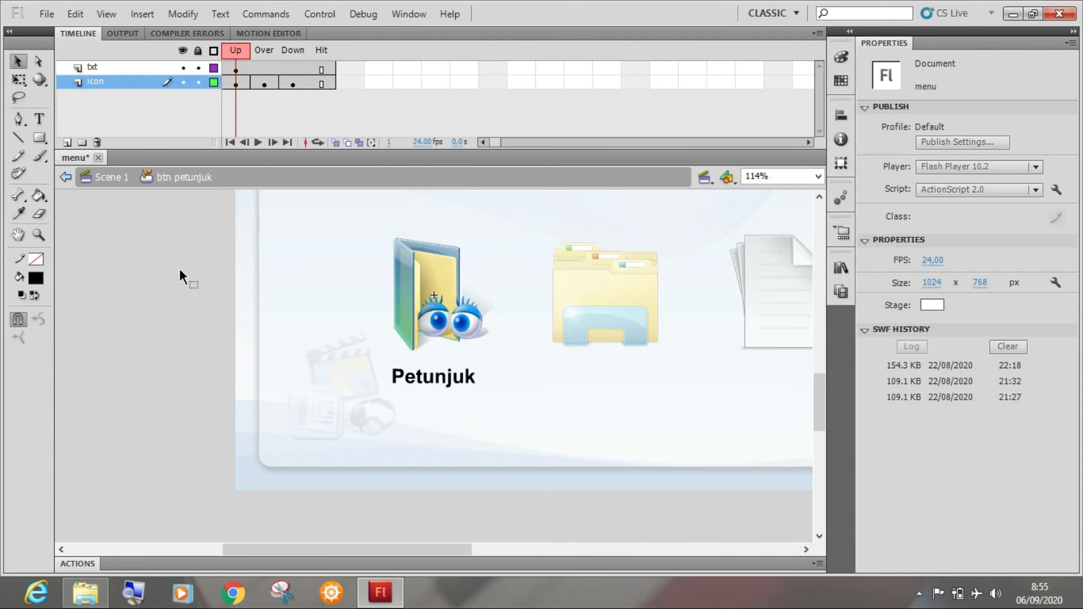
Save the document and test the Petunjuk button's hover and pressed states in a movie preview.
{"action": "key", "text": "ctrl+s"}
{"action": "key", "text": "ctrl+Return"}
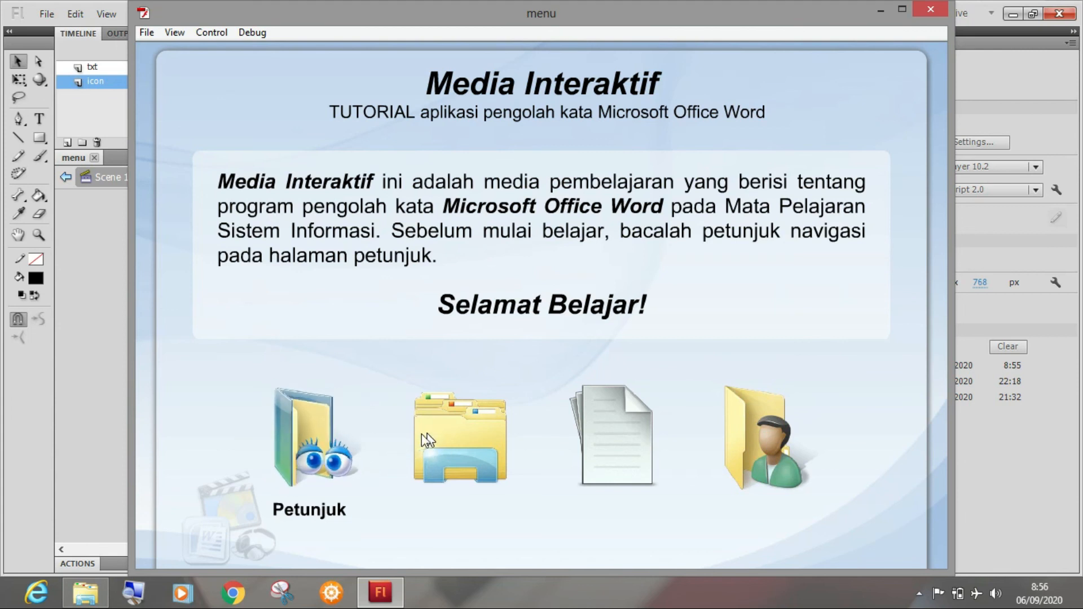
{"action": "left_click", "coordinate": [325, 434]}
{"action": "left_click", "coordinate": [325, 434]}
{"action": "left_click", "coordinate": [325, 434]}
{"action": "left_click", "coordinate": [325, 434]}
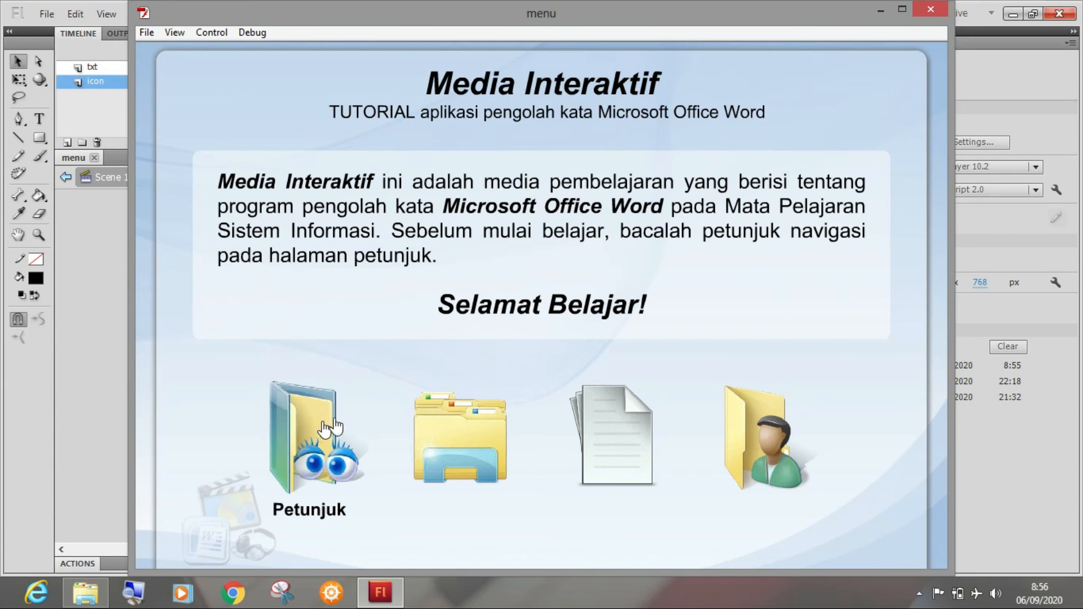
{"action": "left_click", "coordinate": [930, 9]}
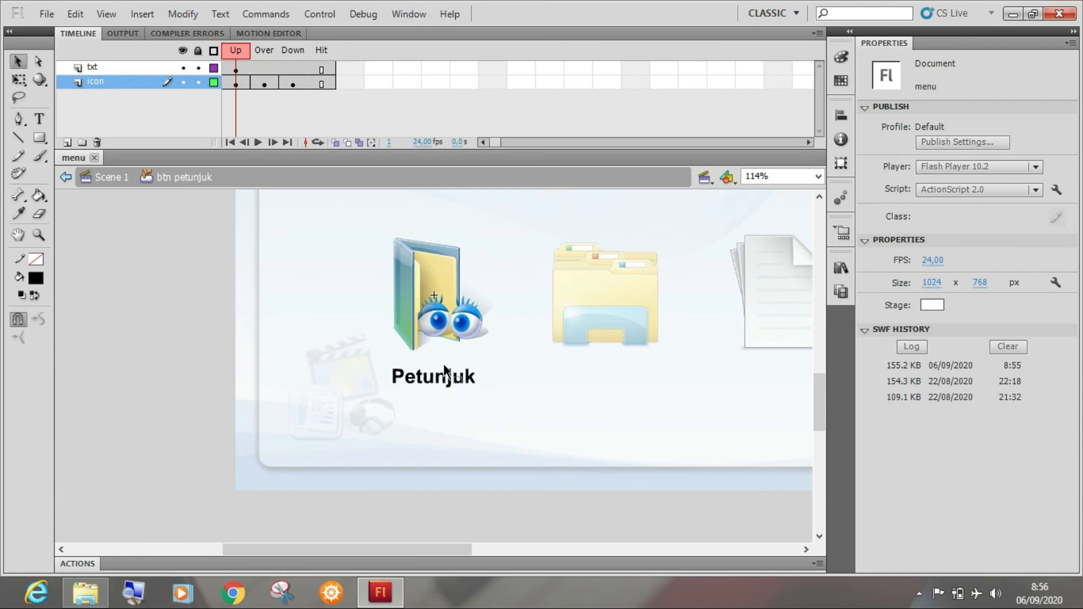
Move the Petunjuk label's keyframe on the txt layer from the Up frame to the Over frame and compare both states.
{"action": "left_click", "coordinate": [120, 69]}
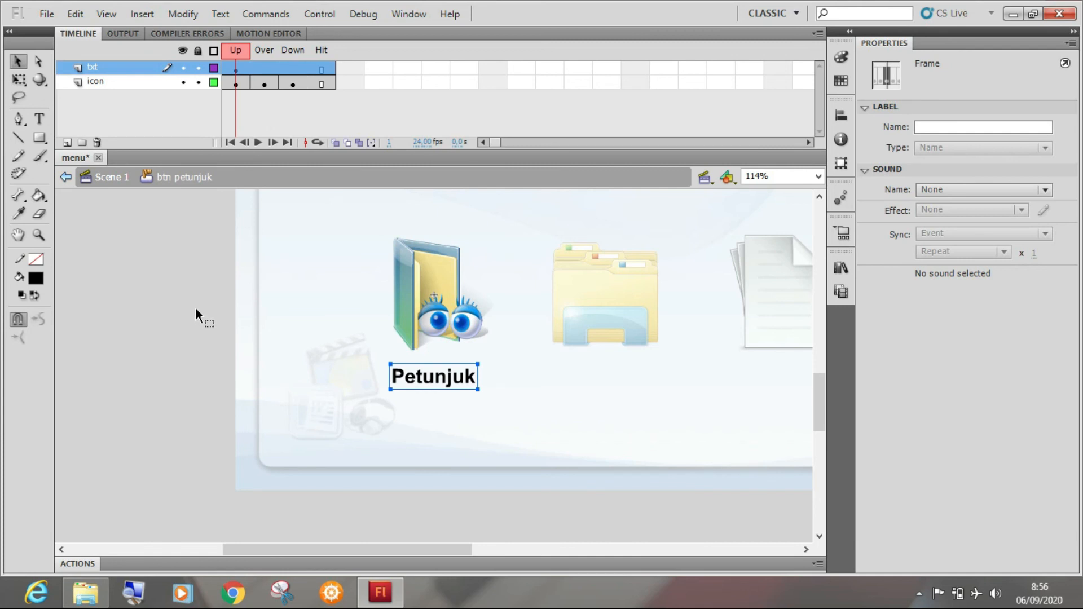
{"action": "left_click", "coordinate": [261, 51]}
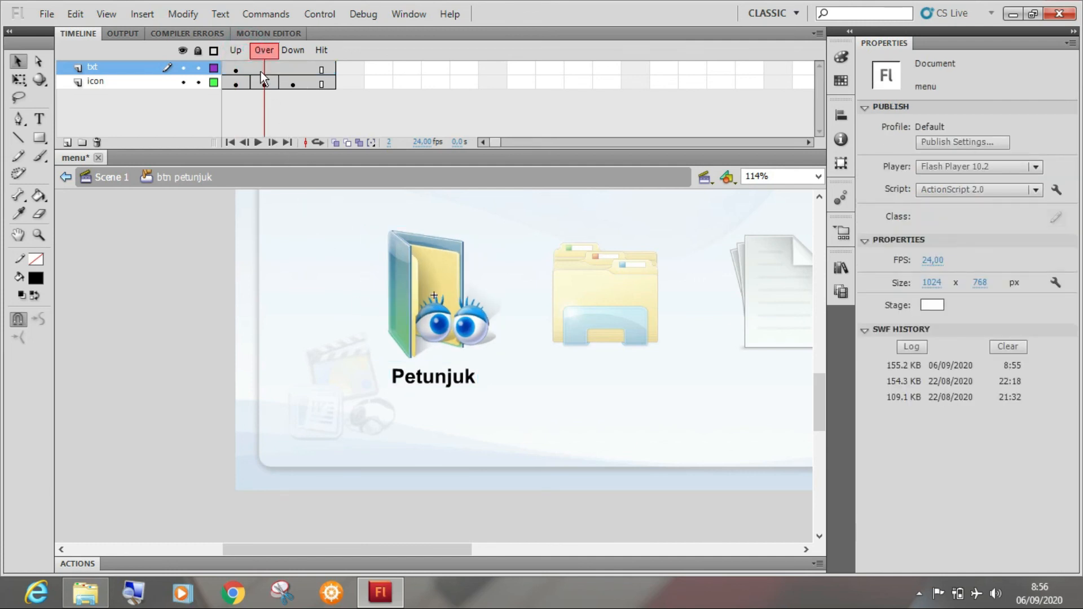
{"action": "left_click", "coordinate": [259, 69]}
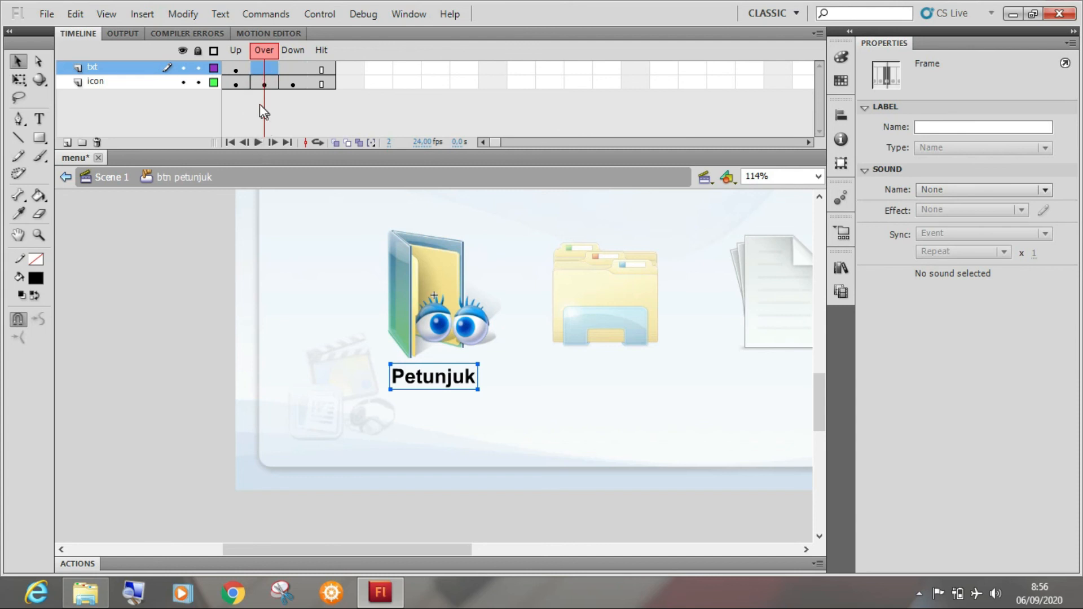
{"action": "left_click", "coordinate": [239, 66]}
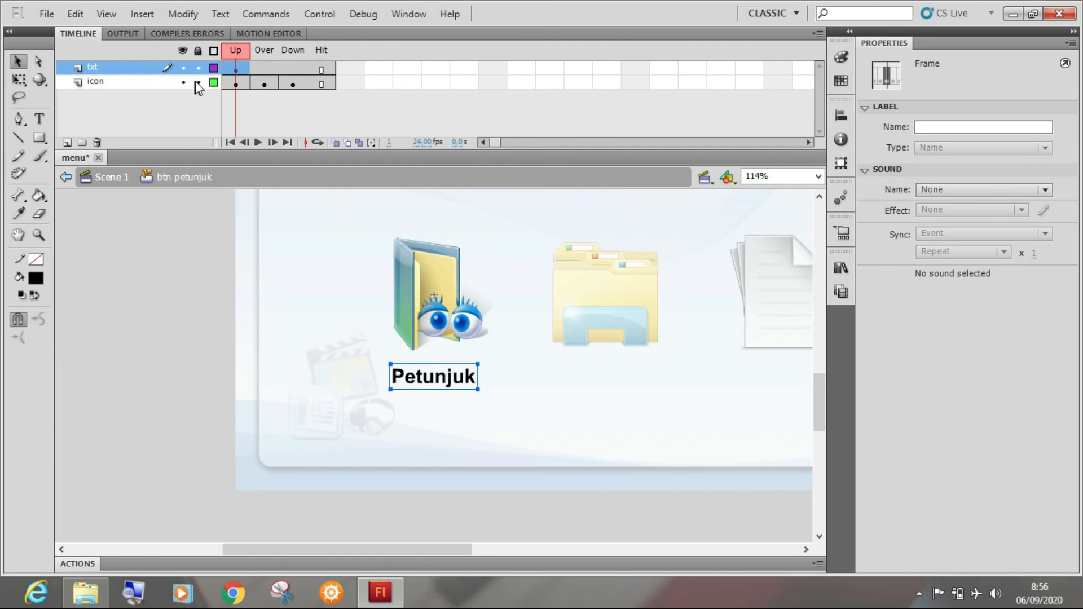
{"action": "left_click", "coordinate": [258, 70]}
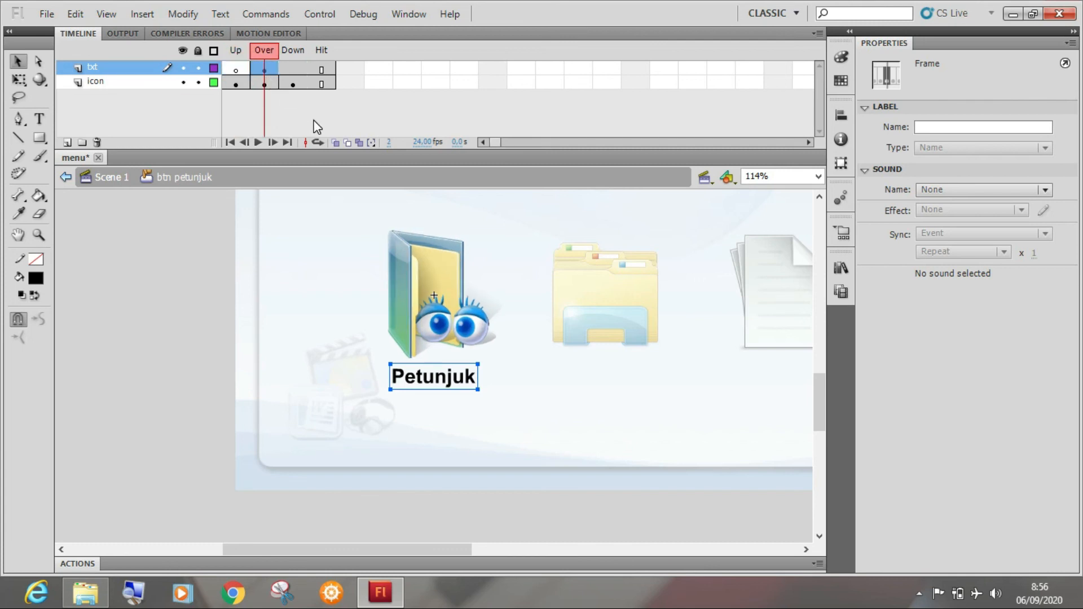
{"action": "left_click", "coordinate": [238, 52]}
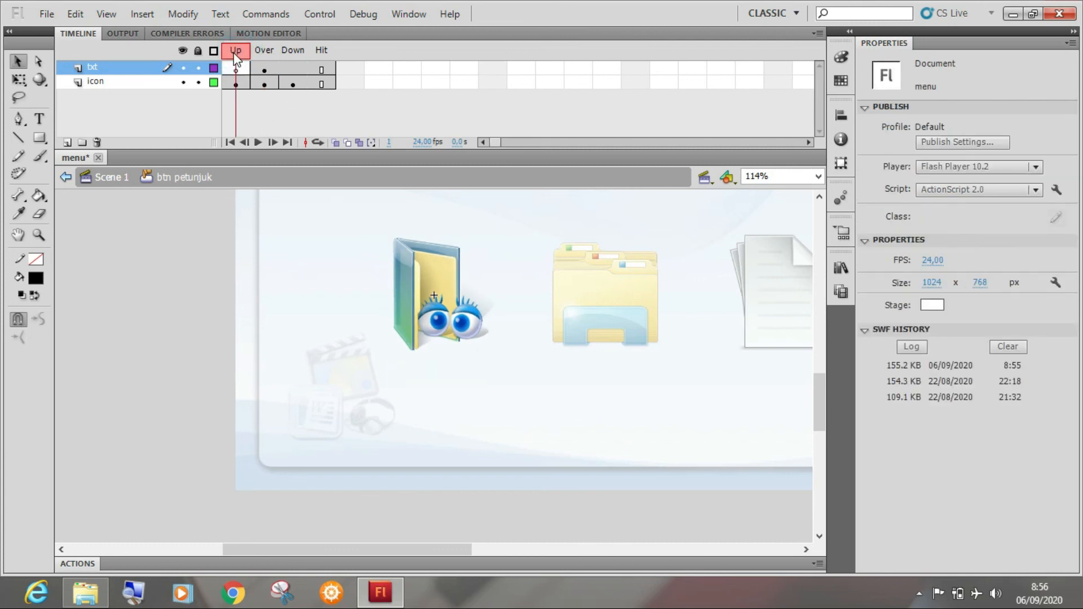
{"action": "left_click", "coordinate": [256, 55]}
{"action": "left_click", "coordinate": [238, 53]}
{"action": "left_click", "coordinate": [259, 57]}
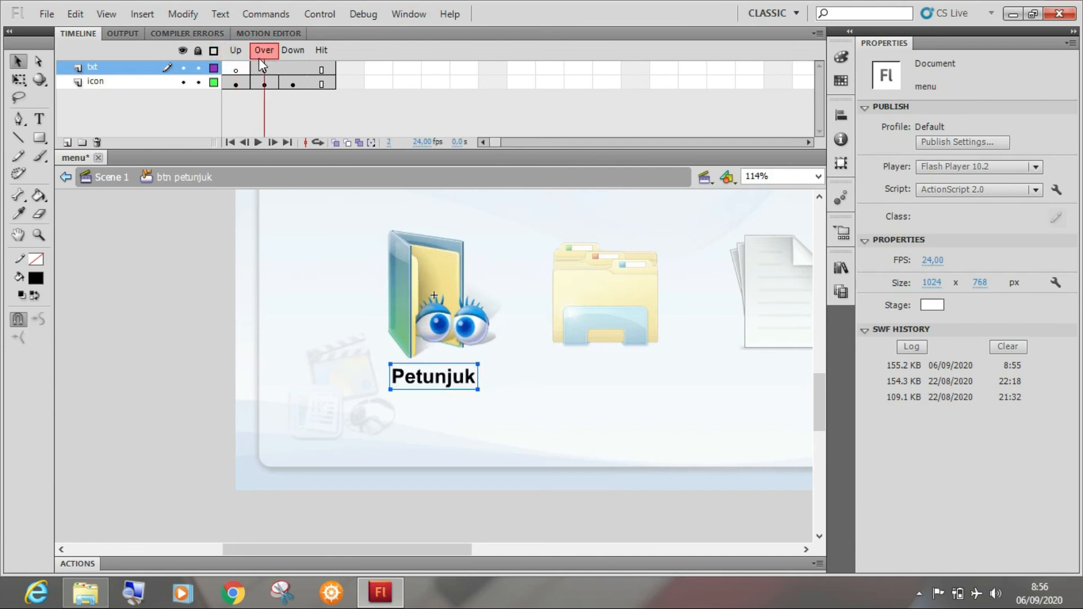
{"action": "left_click", "coordinate": [238, 55]}
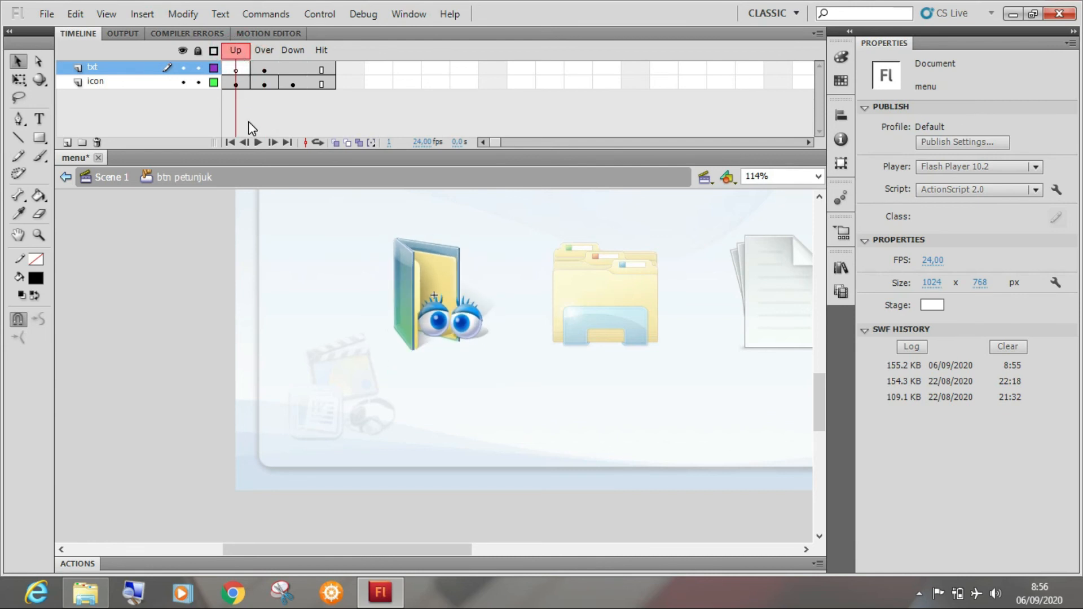
Save the document and preview how the Petunjuk label behaves when the folder icon is pointed at.
{"action": "key", "text": "ctrl+s"}
{"action": "key", "text": "ctrl+Return"}
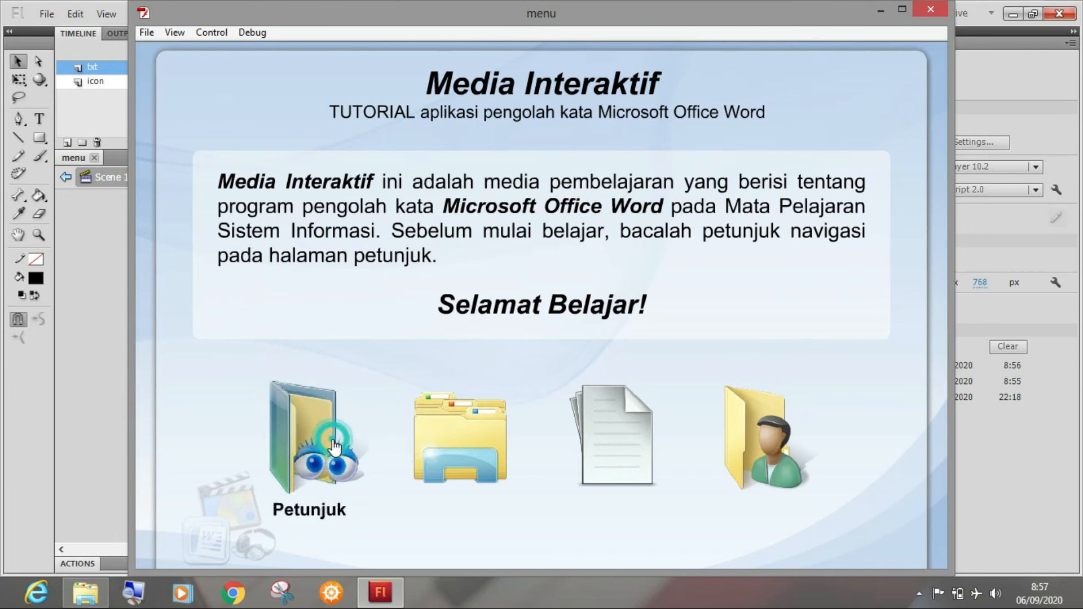
{"action": "left_click", "coordinate": [922, 16]}
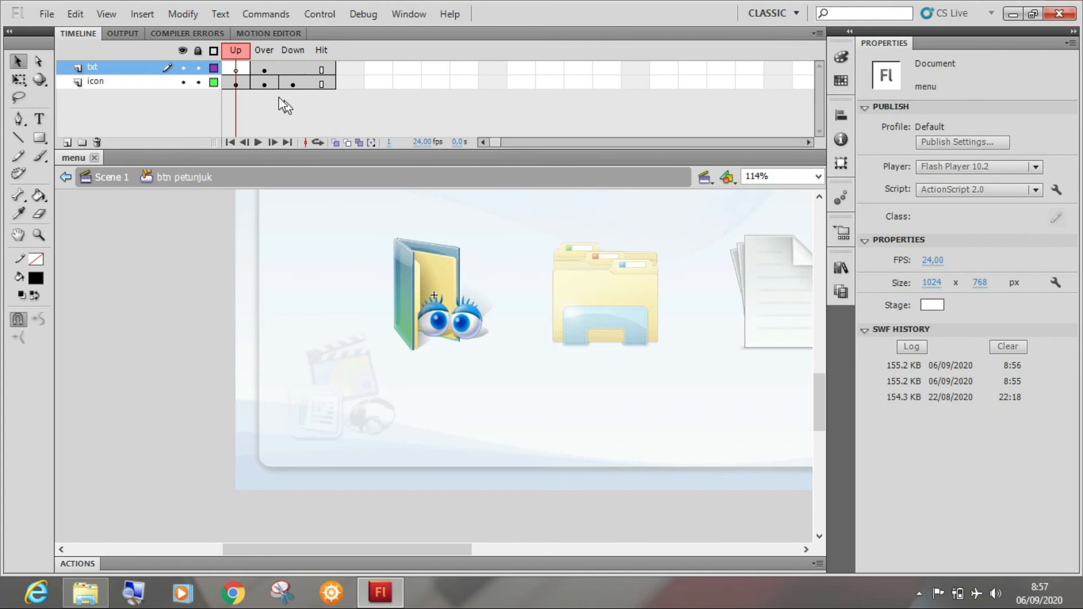
Add a keyframe on the txt layer's Down frame and colour the Petunjuk label orange-red there.
{"action": "left_click", "coordinate": [264, 56]}
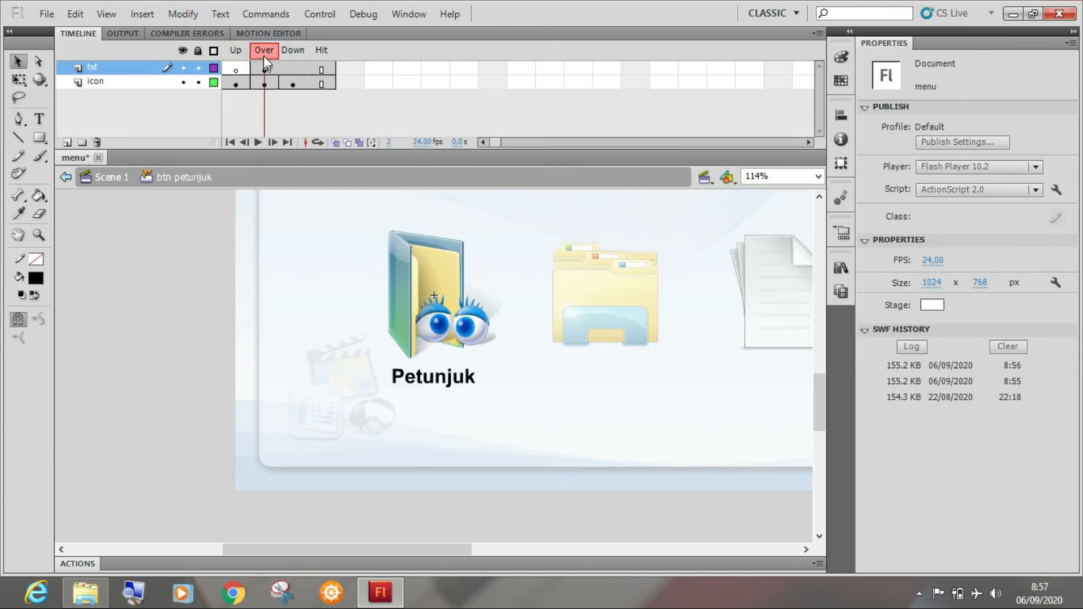
{"action": "left_click", "coordinate": [293, 69]}
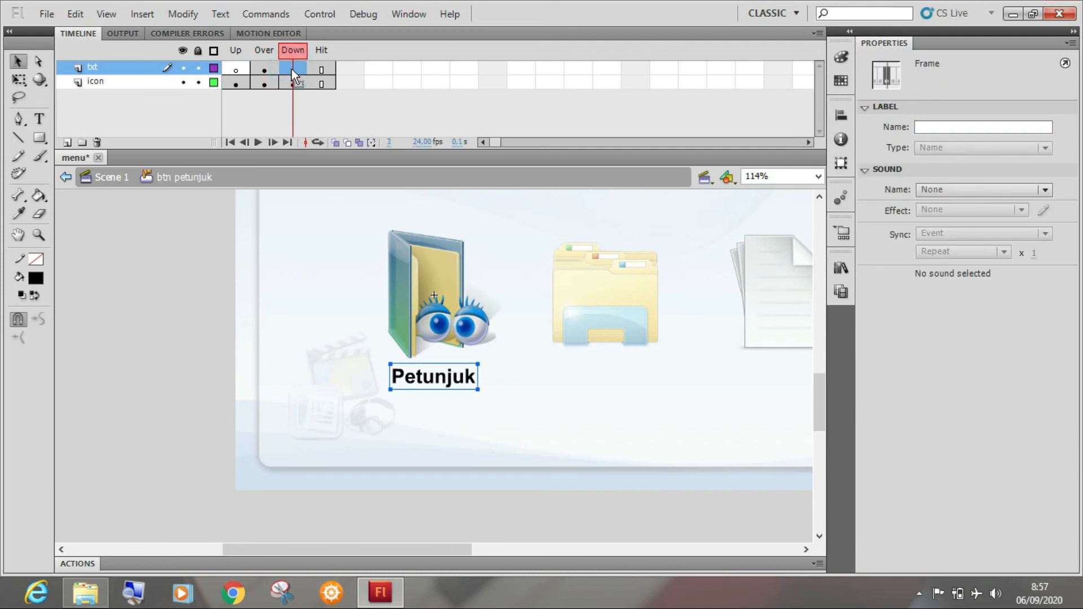
{"action": "left_click", "coordinate": [450, 385]}
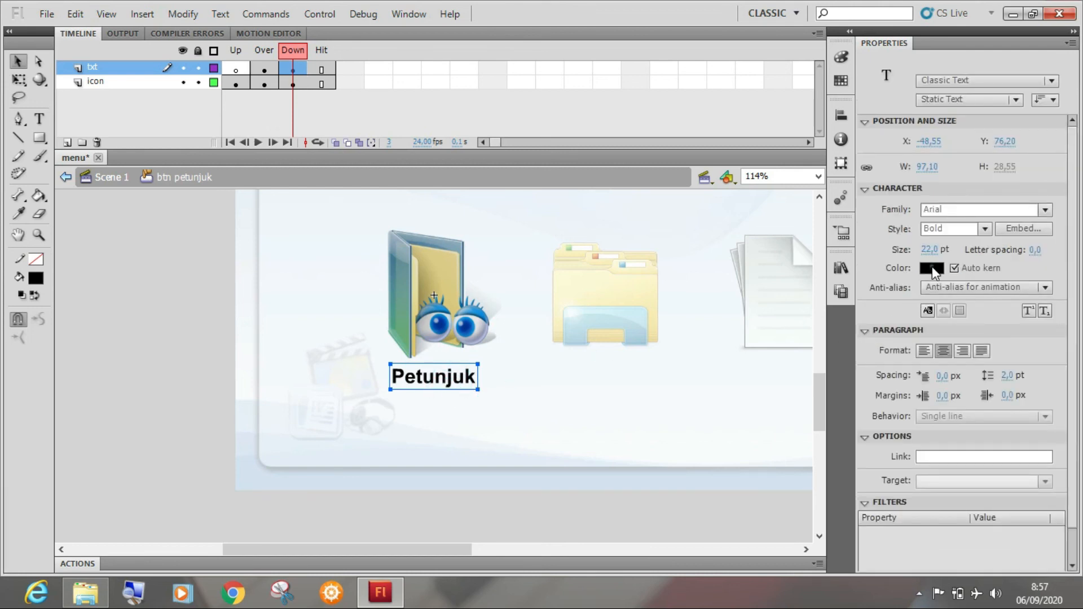
{"action": "left_click", "coordinate": [932, 269]}
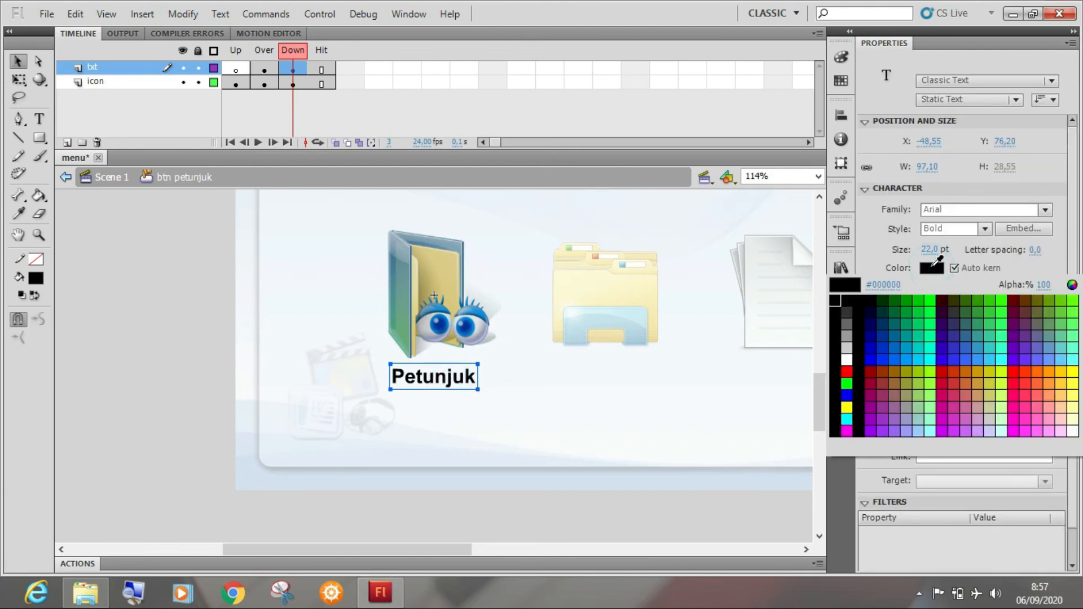
{"action": "left_click", "coordinate": [1025, 370]}
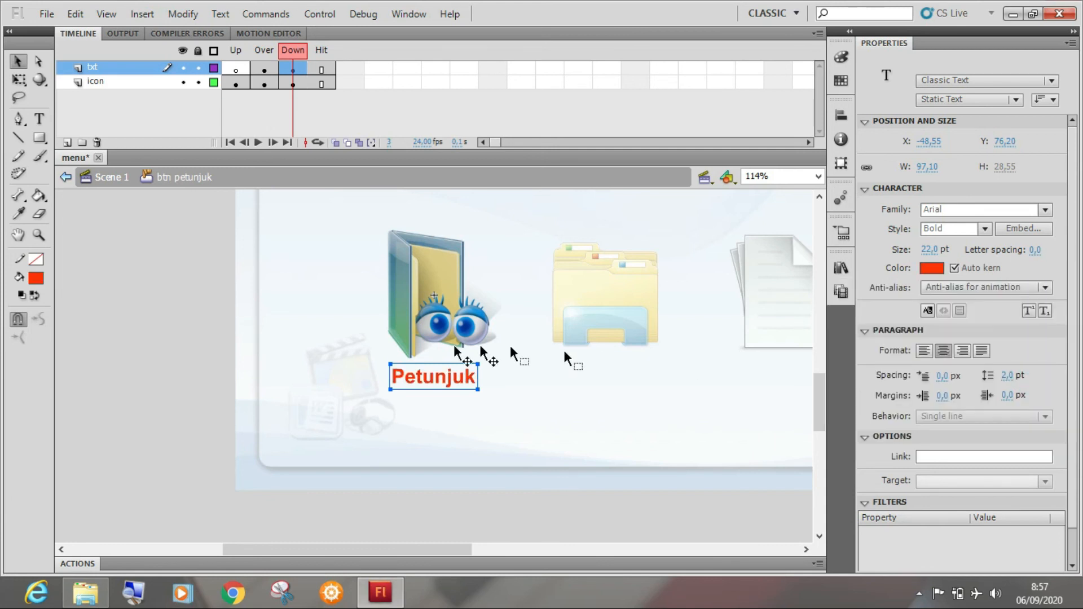
{"action": "left_click", "coordinate": [179, 287]}
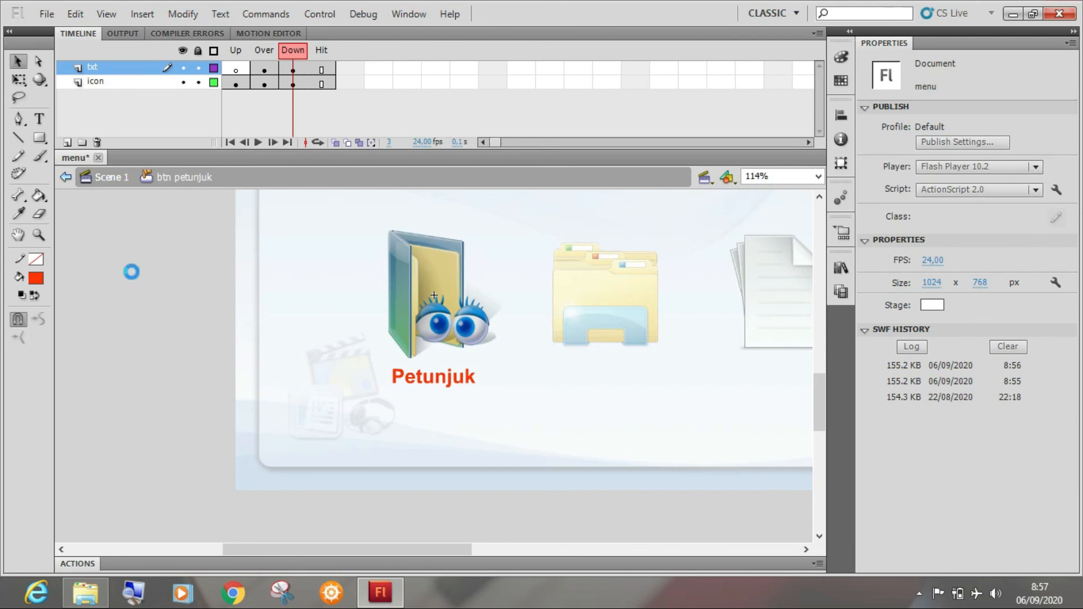
Save the document and test the Petunjuk label's pressed-state colour repeatedly in a movie preview.
{"action": "key", "text": "ctrl+s"}
{"action": "key", "text": "ctrl+Return"}
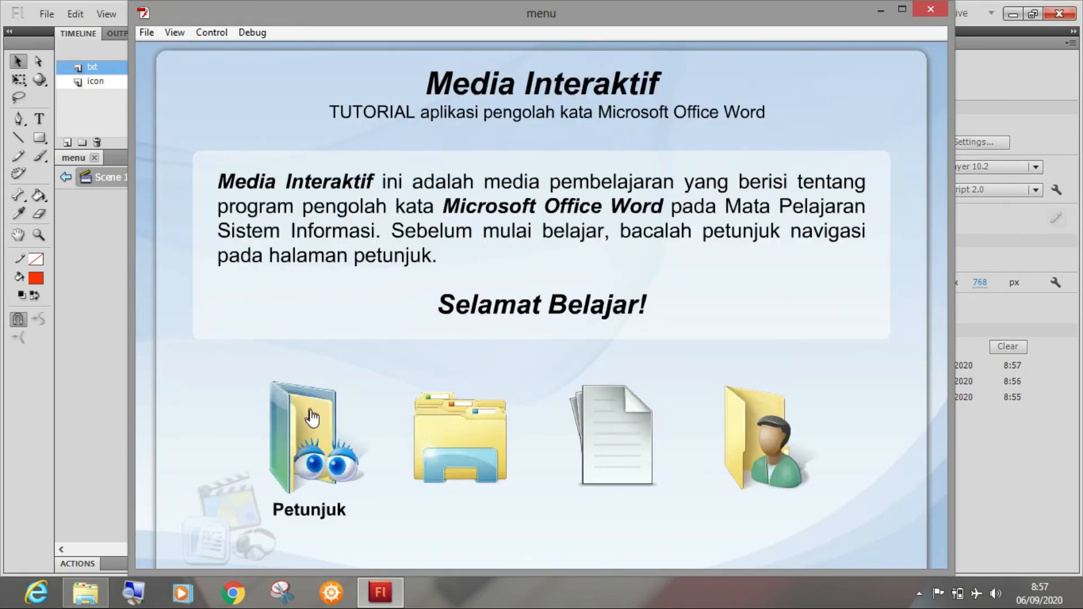
{"action": "left_click", "coordinate": [318, 429]}
{"action": "left_click", "coordinate": [318, 429]}
{"action": "left_click", "coordinate": [318, 429]}
{"action": "left_click", "coordinate": [318, 429]}
{"action": "left_click", "coordinate": [318, 430]}
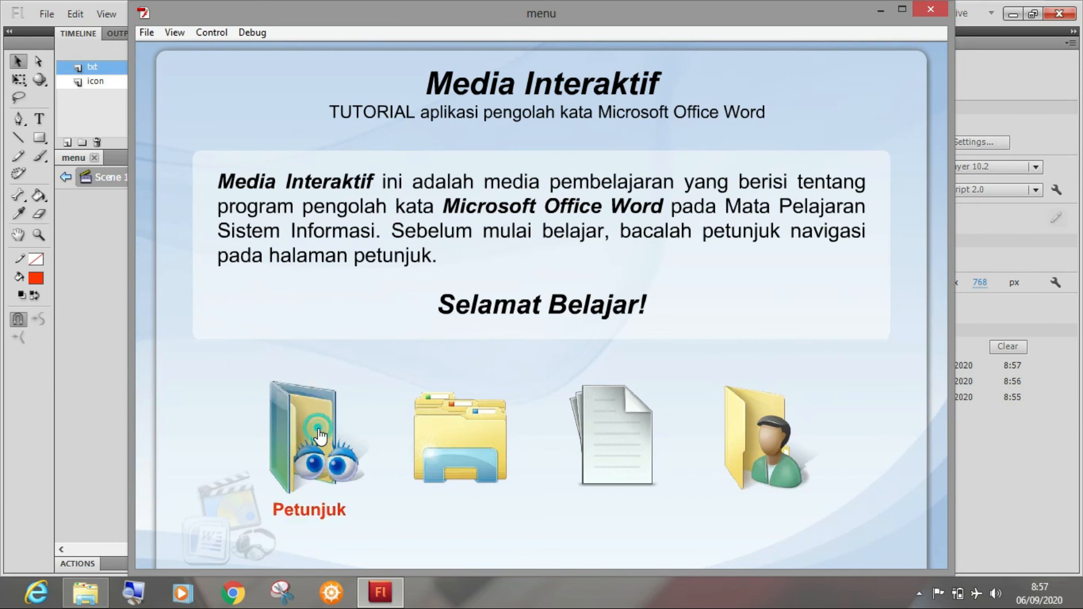
{"action": "left_click", "coordinate": [319, 440]}
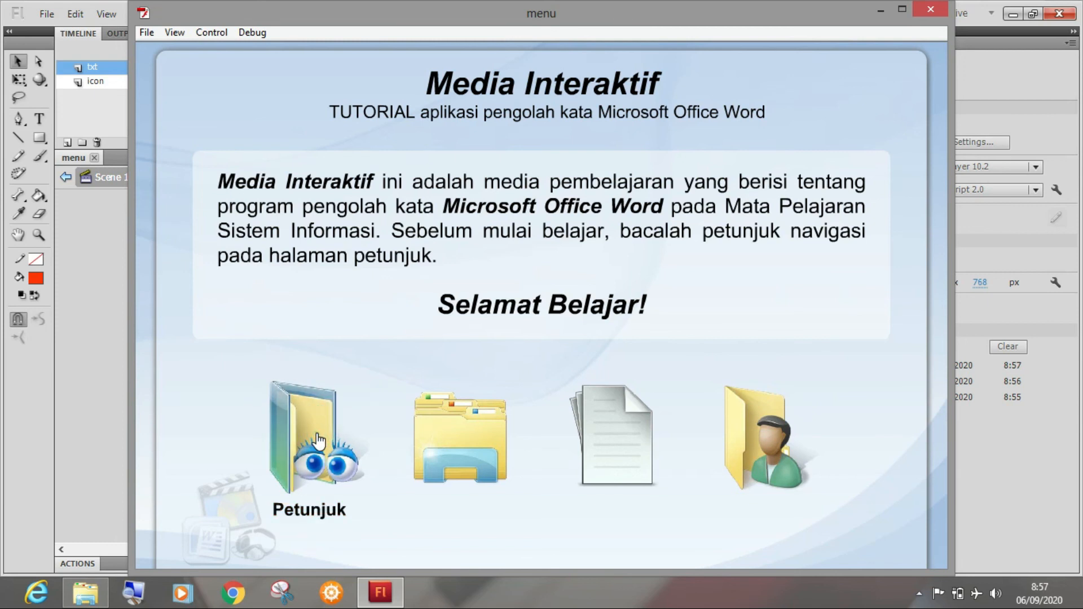
{"action": "left_click", "coordinate": [319, 441]}
{"action": "left_click", "coordinate": [319, 440]}
{"action": "left_click", "coordinate": [320, 440]}
{"action": "left_click", "coordinate": [319, 431]}
{"action": "left_click", "coordinate": [319, 432]}
{"action": "left_click", "coordinate": [925, 11]}
{"action": "left_click", "coordinate": [177, 252]}
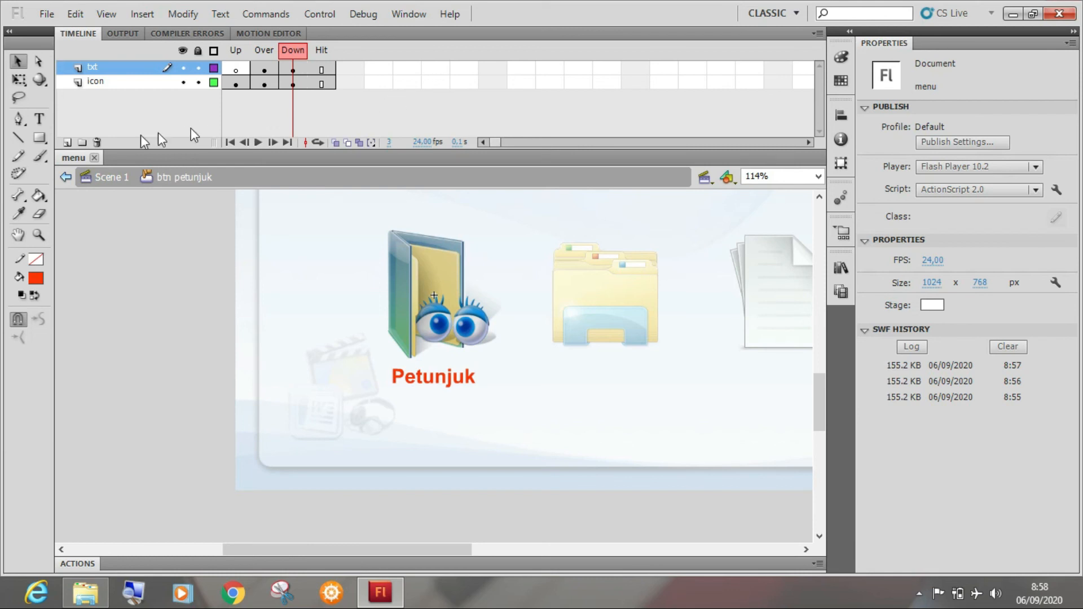
Return to Scene 1 and look over the other menu icons on the stage.
{"action": "left_click", "coordinate": [66, 178]}
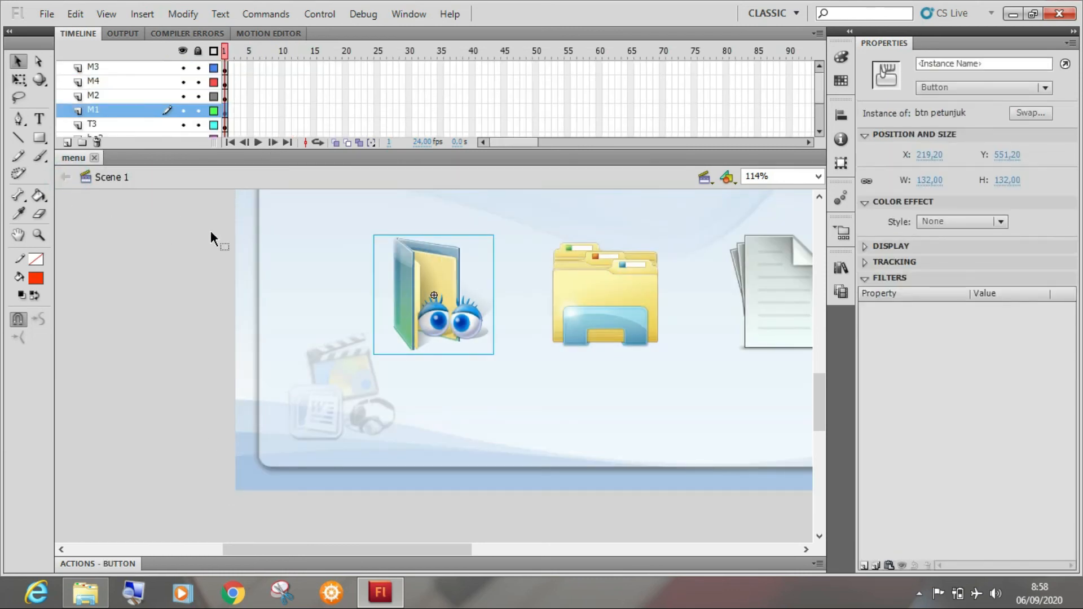
{"action": "left_click_drag", "start_coordinate": [334, 550], "coordinate": [422, 560]}
{"action": "left_click", "coordinate": [338, 288]}
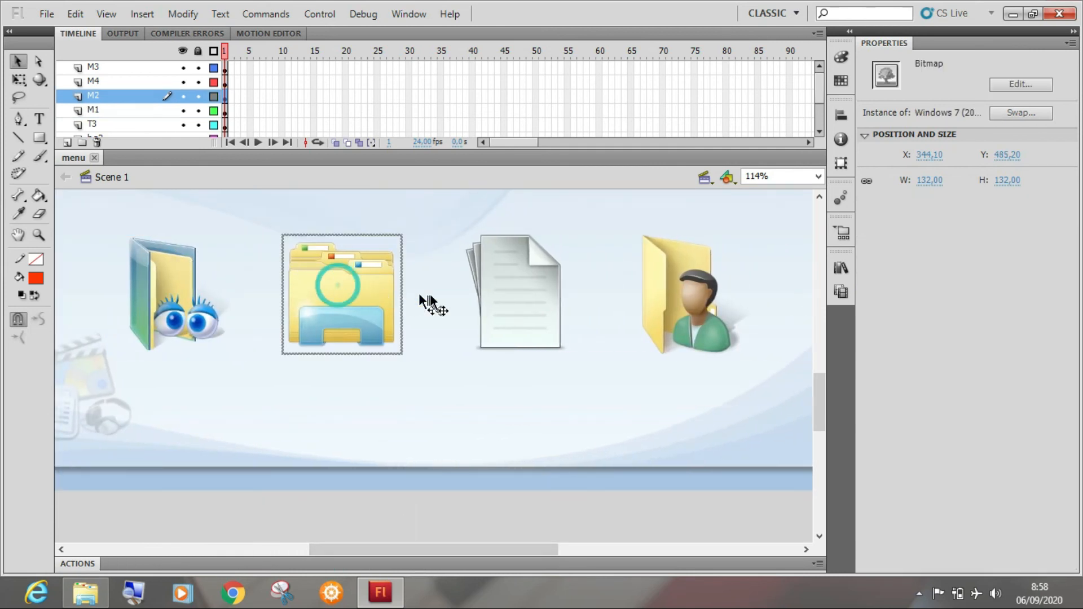
{"action": "left_click", "coordinate": [484, 301]}
{"action": "left_click", "coordinate": [672, 302]}
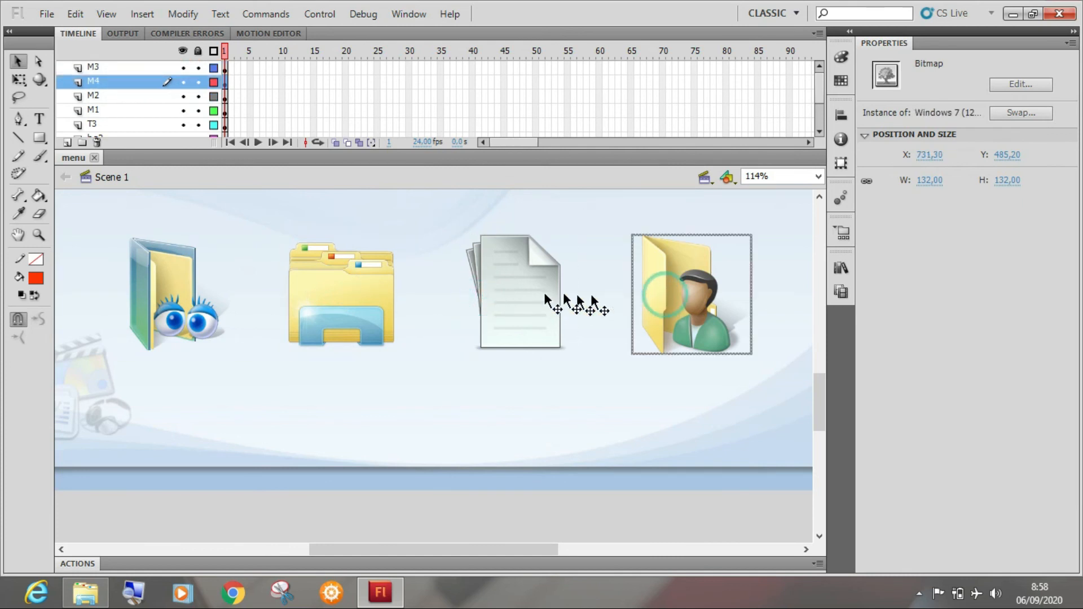
{"action": "left_click", "coordinate": [386, 293]}
{"action": "left_click", "coordinate": [192, 301]}
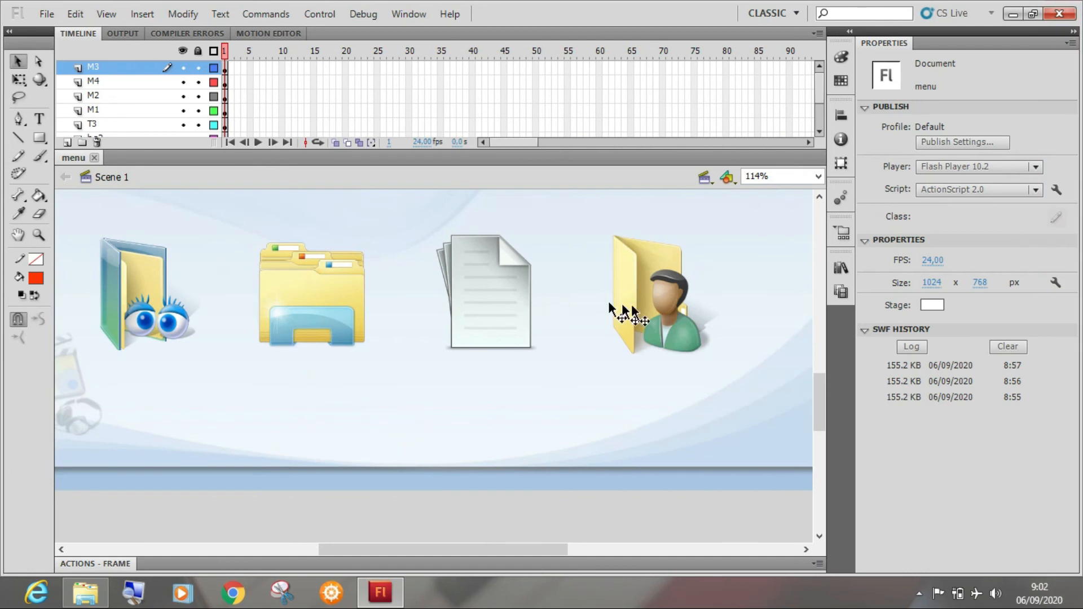
Convert the person folder icon on layer M4 to a Button symbol named "btn profile" with centre registration.
{"action": "left_click", "coordinate": [649, 298]}
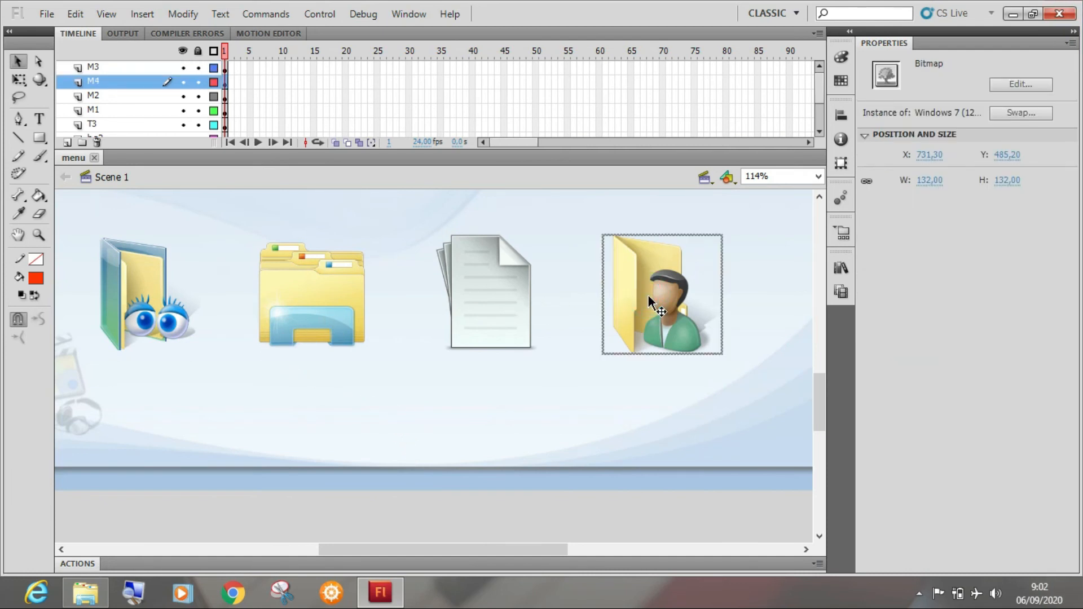
{"action": "key", "text": "F8"}
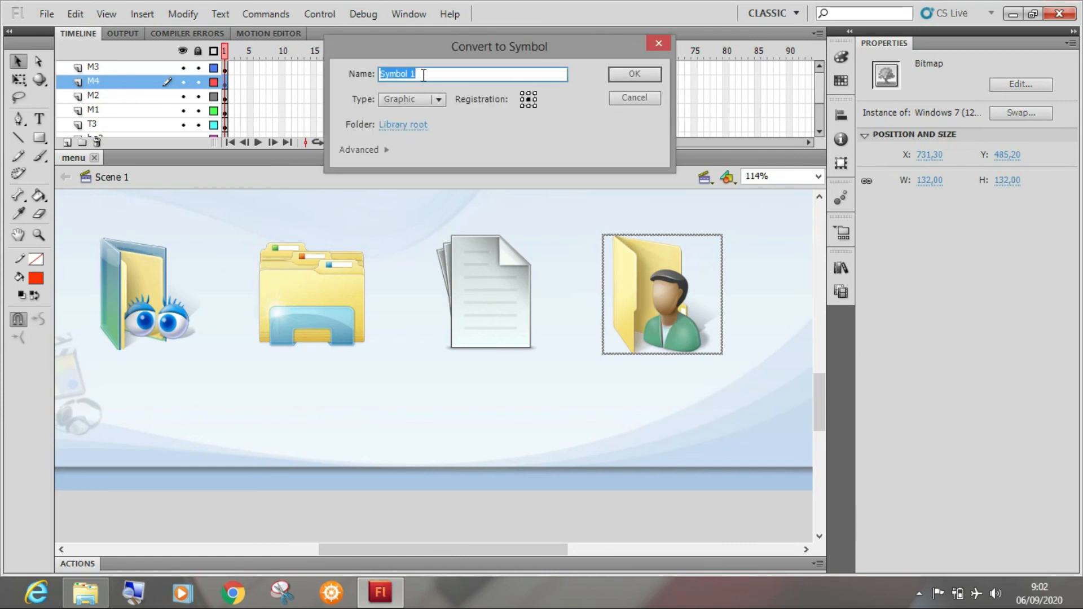
{"action": "type", "text": "btn profile"}
{"action": "left_click", "coordinate": [408, 100]}
{"action": "left_click", "coordinate": [419, 135]}
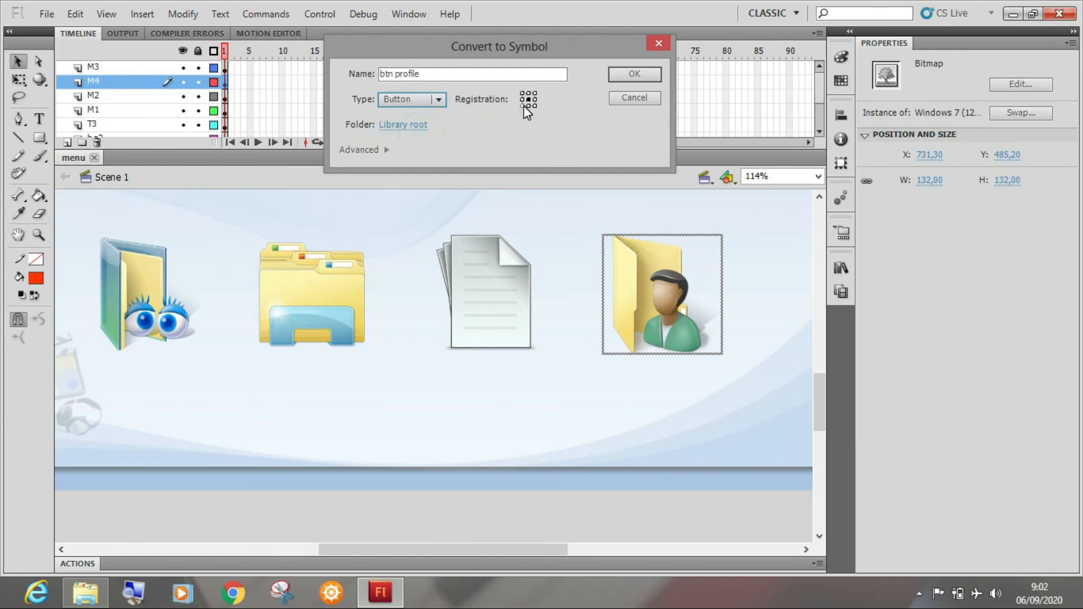
{"action": "left_click", "coordinate": [634, 74]}
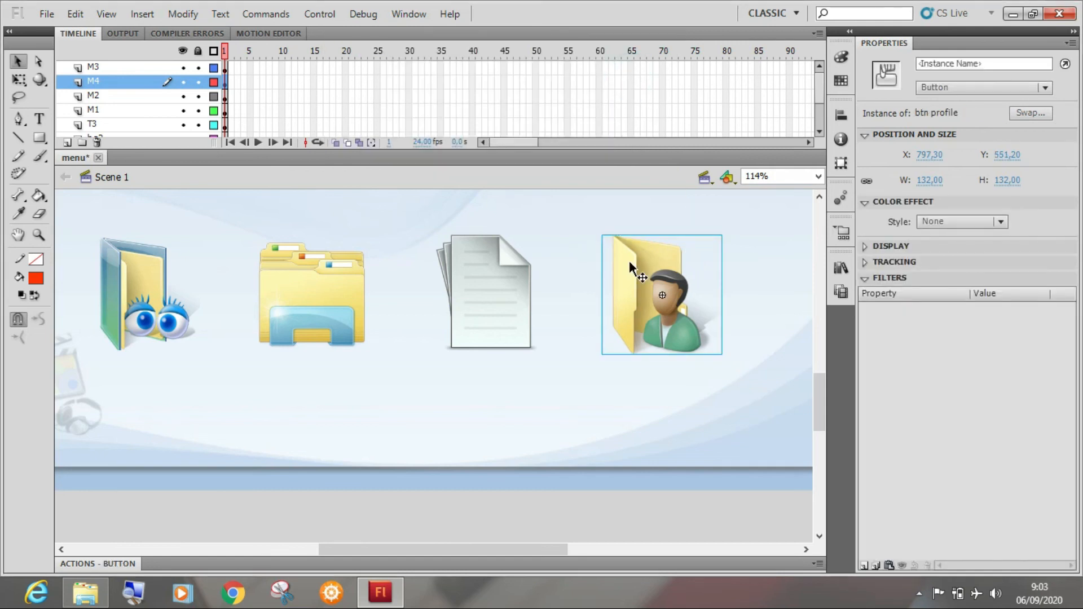
Check the button symbols assigned to the yellow folder, document and person folder icons.
{"action": "left_click", "coordinate": [502, 287]}
{"action": "left_click", "coordinate": [338, 284]}
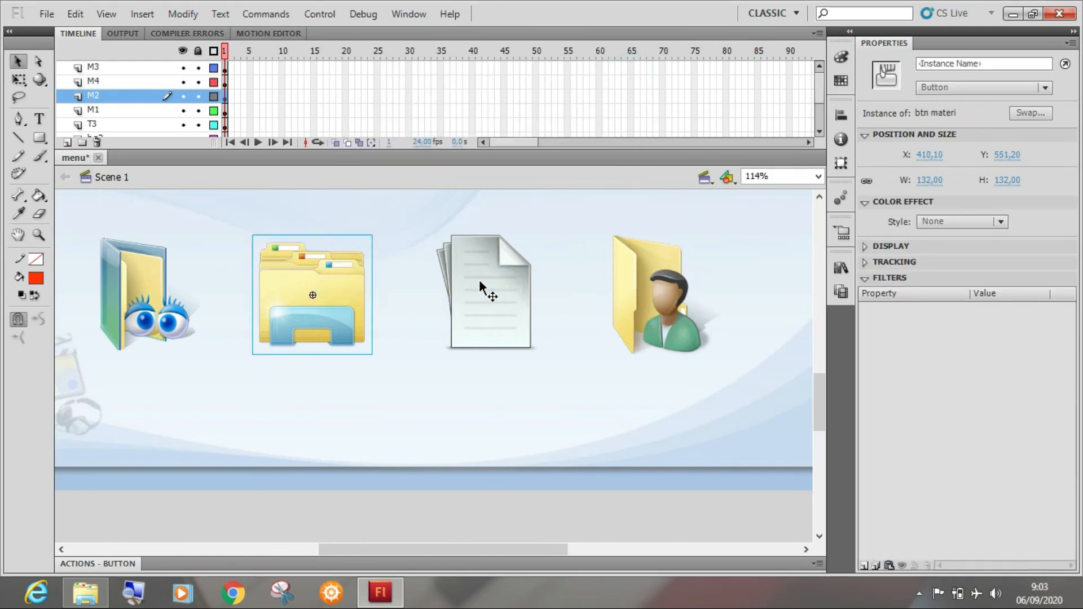
{"action": "left_click", "coordinate": [479, 279]}
{"action": "left_click", "coordinate": [641, 280]}
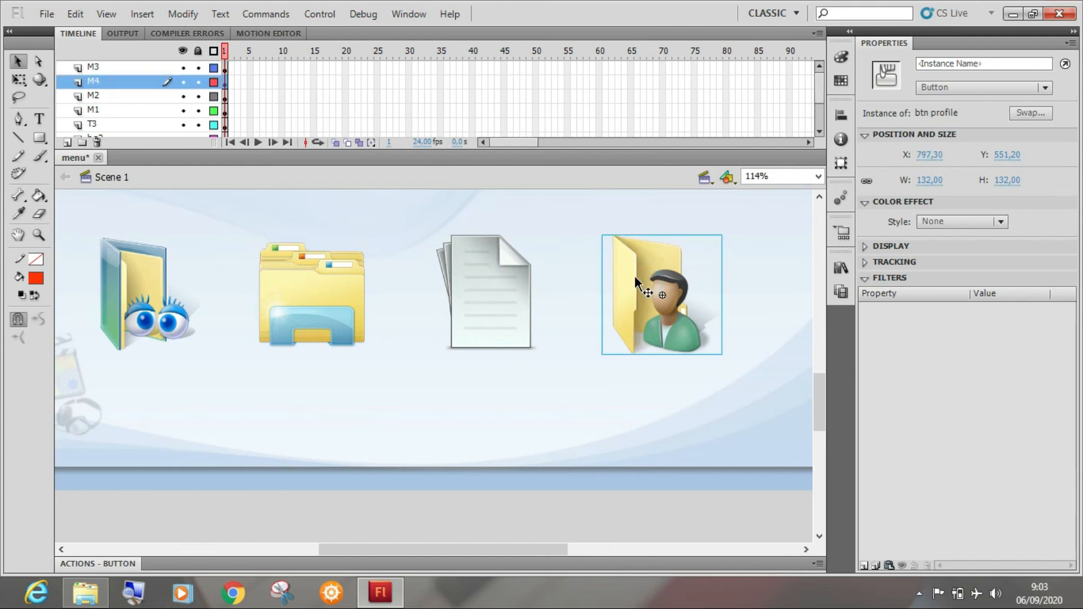
Open the btn profile symbol for editing, rename its layer as icon and extend its frames through the Hit state.
{"action": "double_click", "coordinate": [635, 276]}
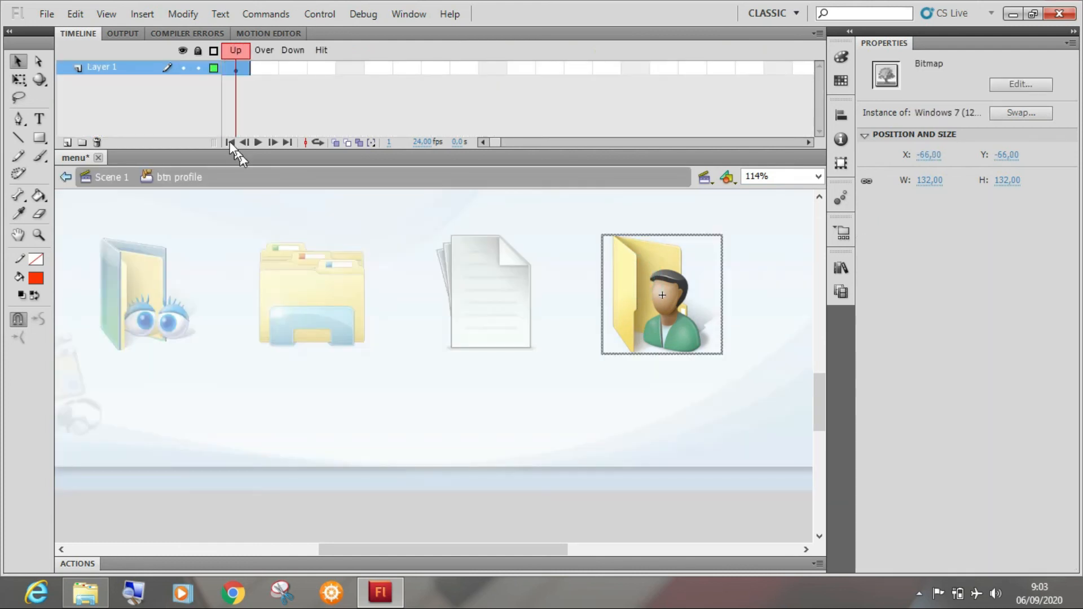
{"action": "double_click", "coordinate": [119, 67]}
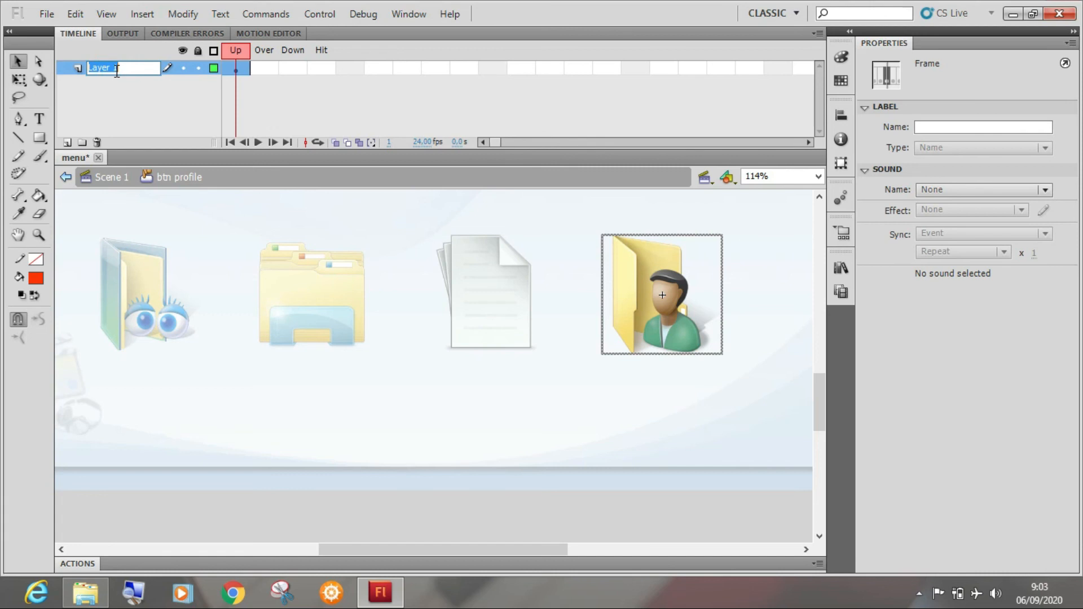
{"action": "type", "text": "icon"}
{"action": "key", "text": "Return"}
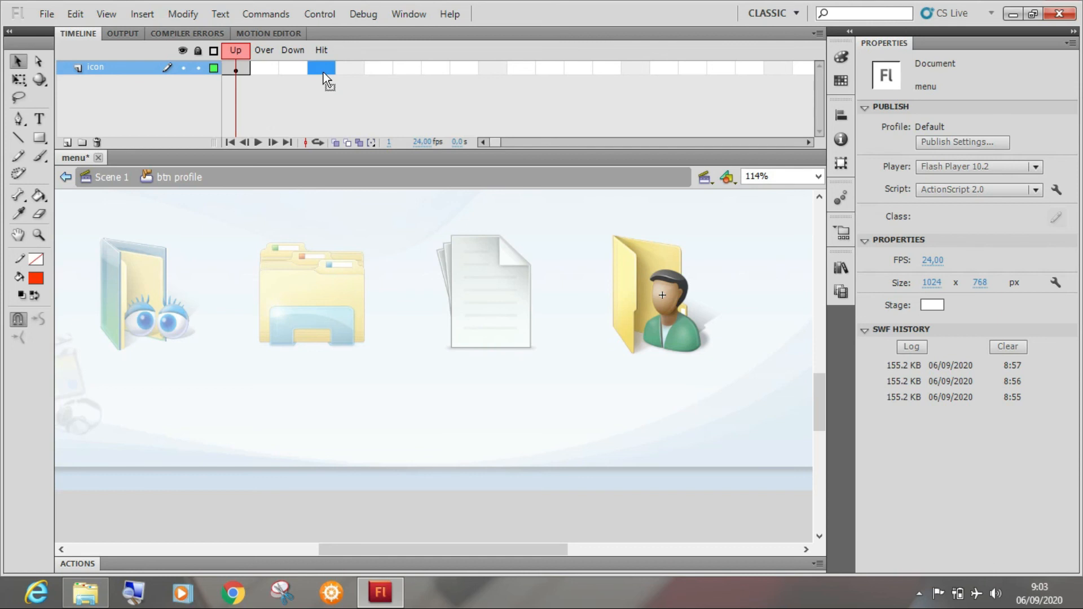
{"action": "key", "text": "F5"}
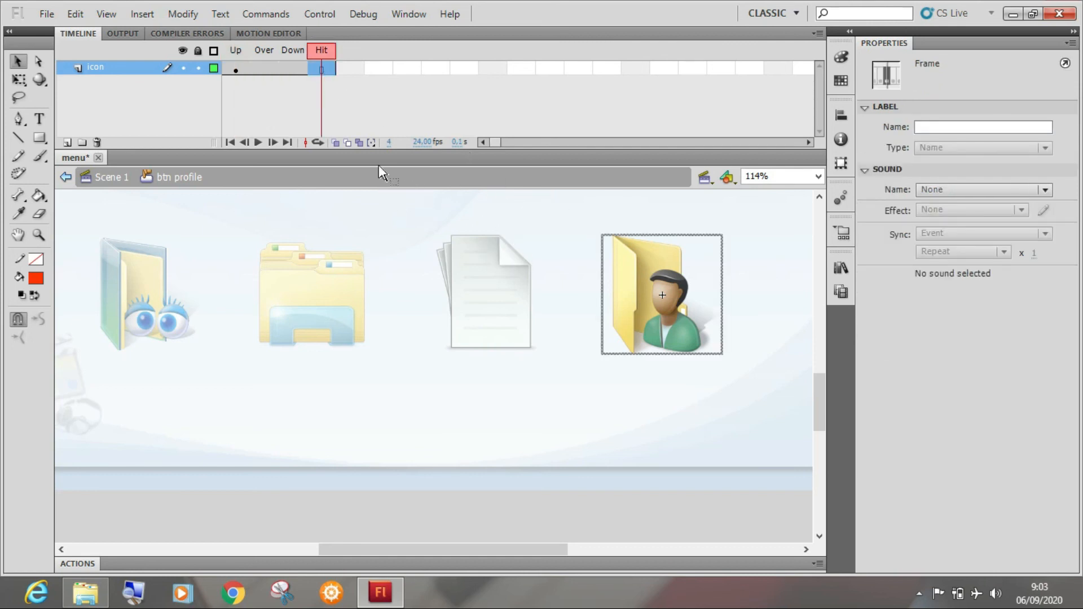
Convert the person folder bitmap in the Up frame to a Graphic symbol named "icon4".
{"action": "left_click", "coordinate": [237, 70]}
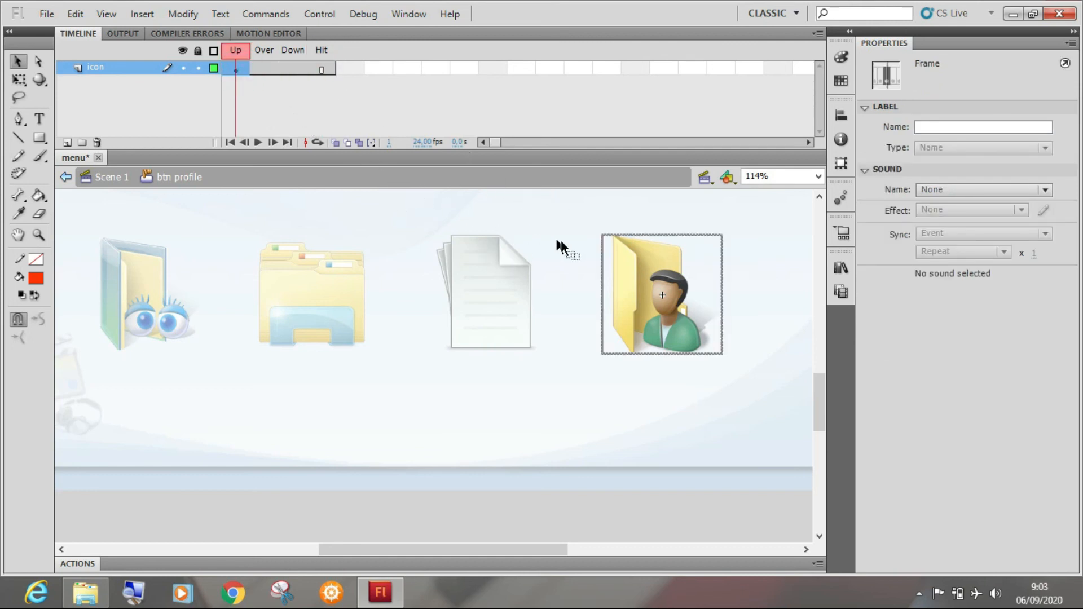
{"action": "left_click", "coordinate": [624, 272]}
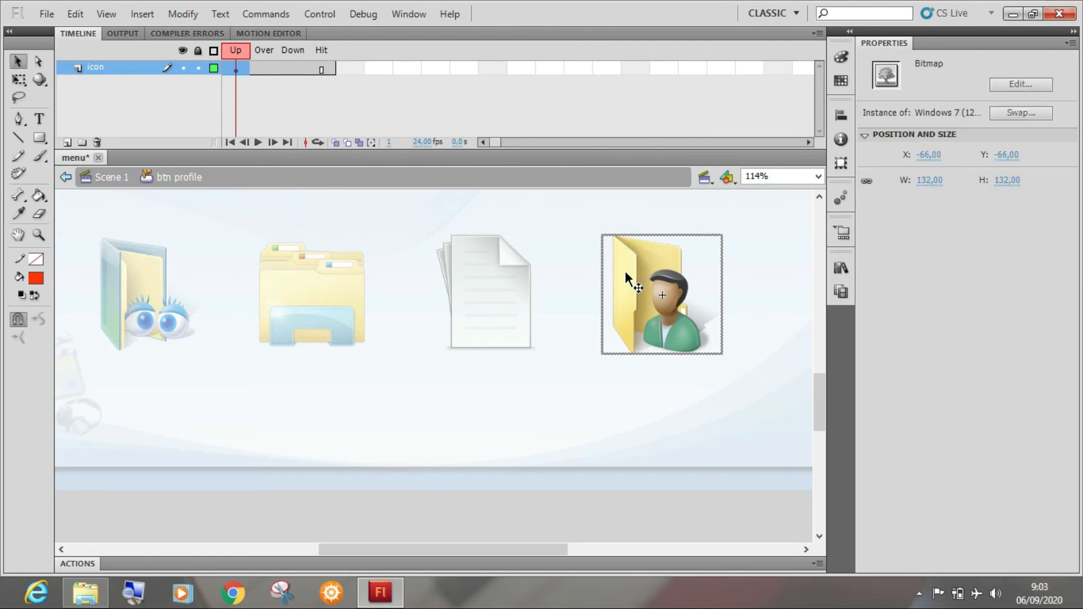
{"action": "key", "text": "F8"}
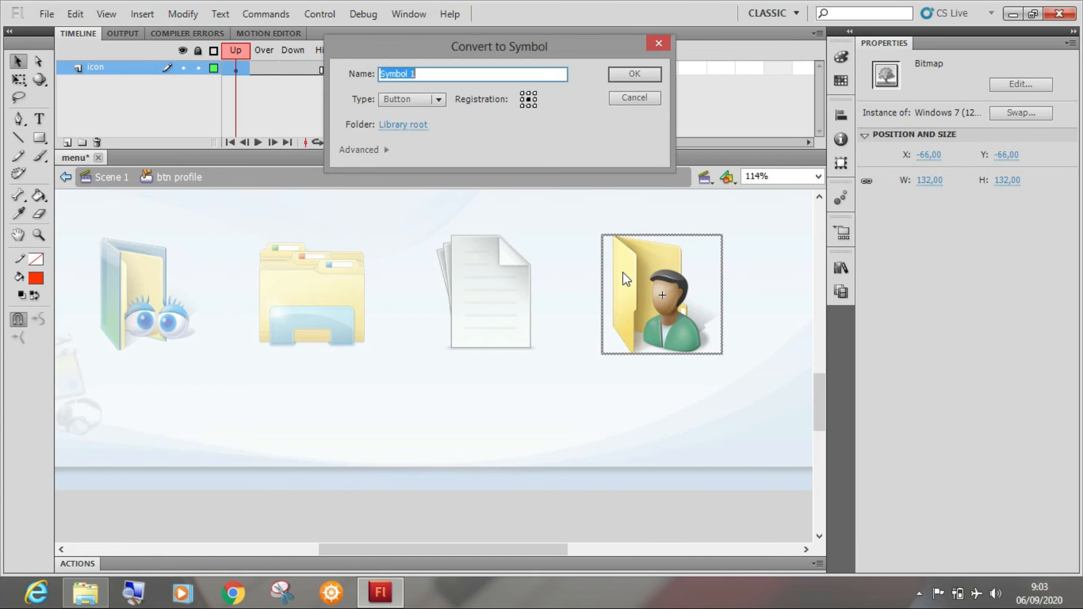
{"action": "left_click", "coordinate": [395, 102]}
{"action": "left_click", "coordinate": [414, 154]}
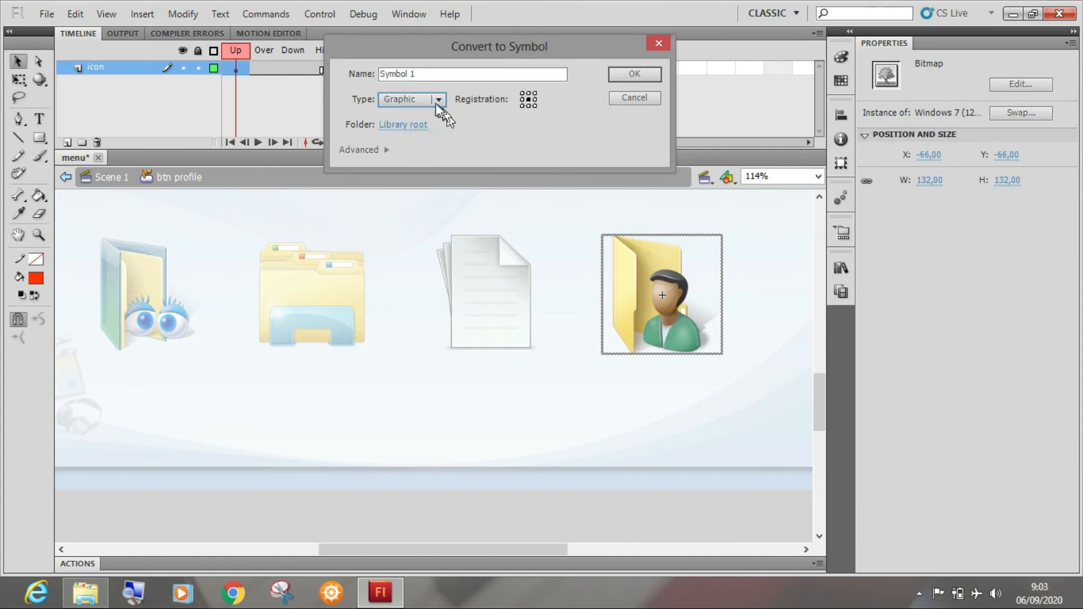
{"action": "left_click_drag", "start_coordinate": [418, 70], "coordinate": [371, 69]}
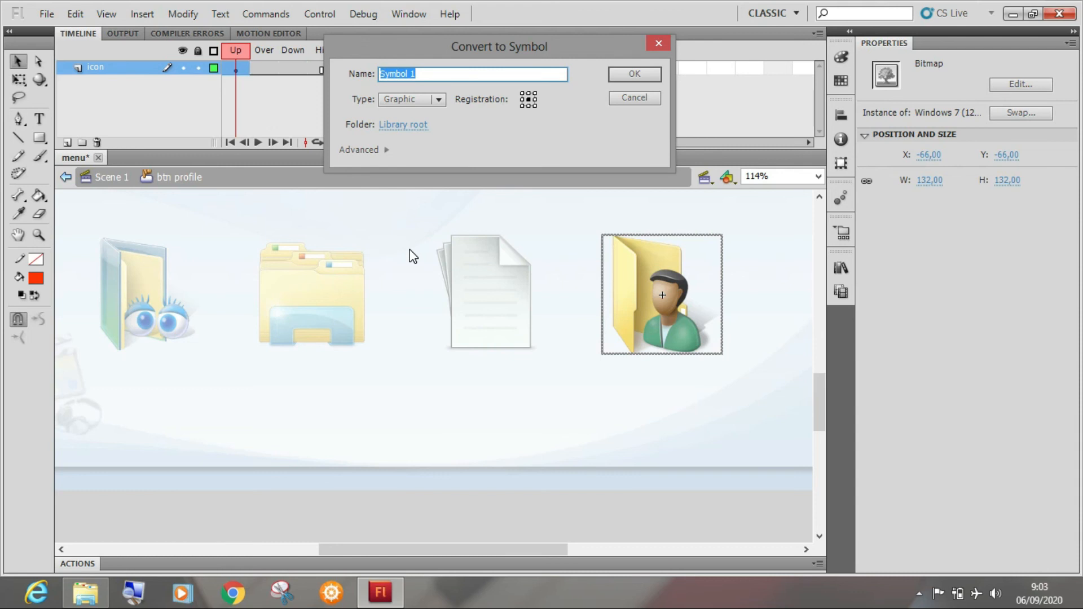
{"action": "type", "text": "icon1"}
{"action": "left_click", "coordinate": [625, 81]}
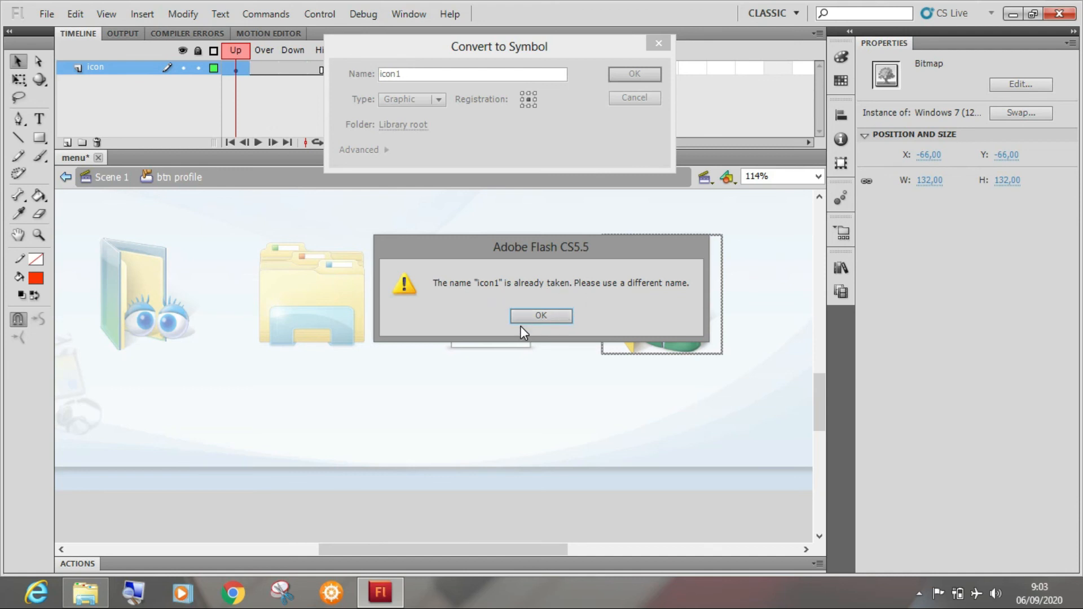
{"action": "left_click", "coordinate": [542, 316]}
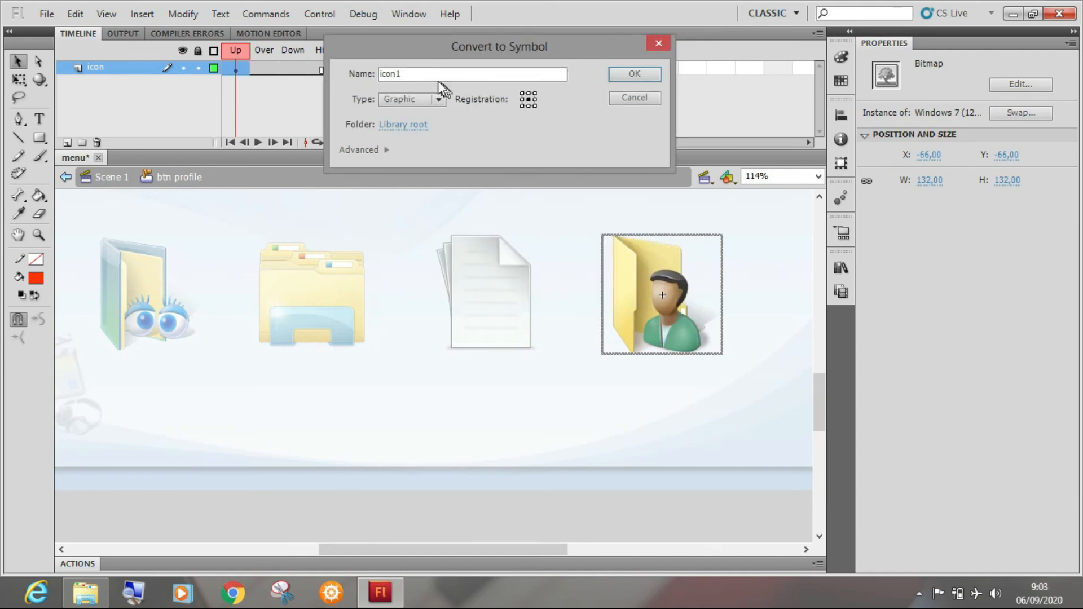
{"action": "left_click_drag", "start_coordinate": [411, 73], "coordinate": [398, 74]}
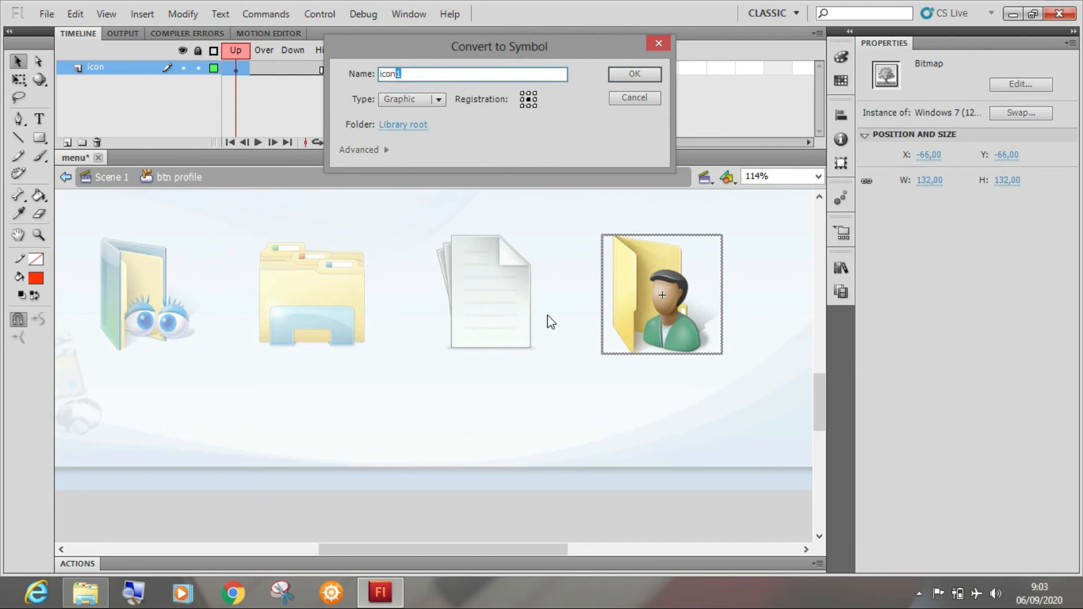
{"action": "type", "text": "4"}
{"action": "left_click", "coordinate": [635, 74]}
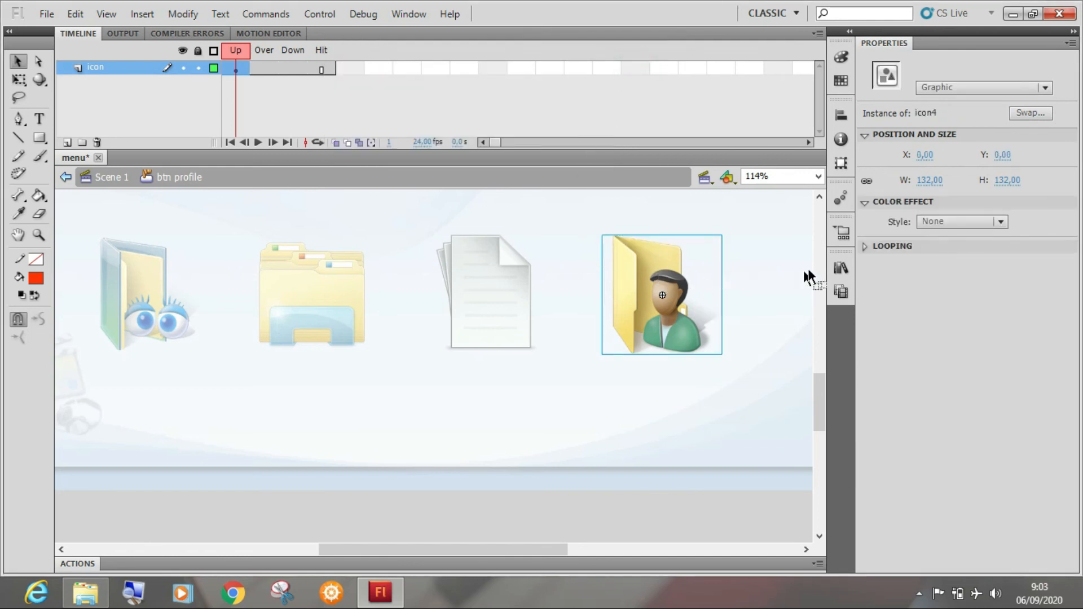
Look through the library and preview the graphic symbols icon1 to icon4 and the document image.
{"action": "left_click", "coordinate": [841, 268]}
{"action": "scroll", "coordinate": [734, 451], "scroll_direction": "down", "scroll_amount": 3}
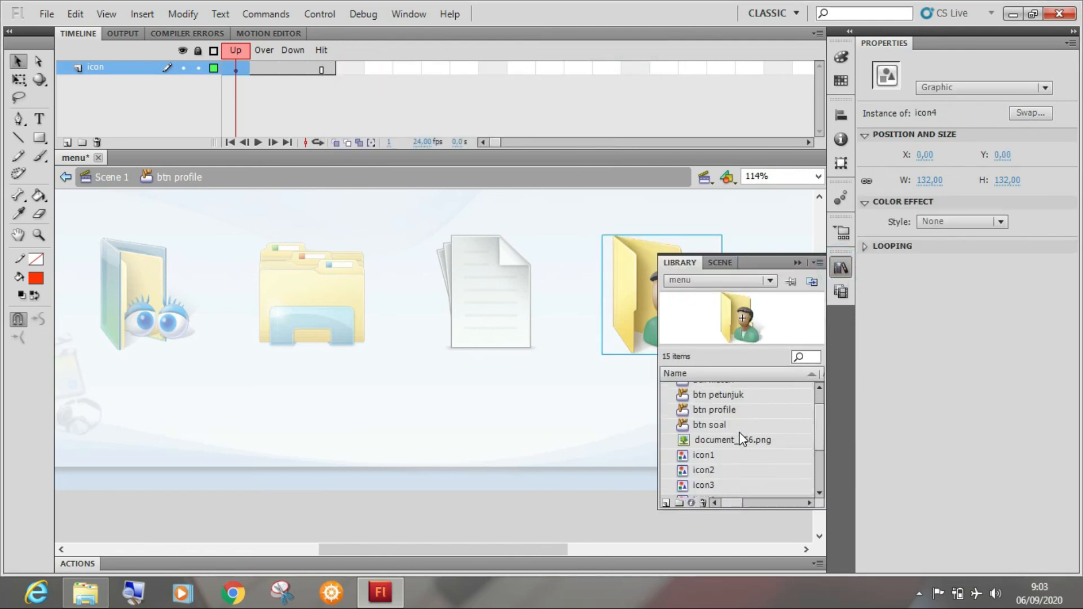
{"action": "scroll", "coordinate": [730, 458], "scroll_direction": "down", "scroll_amount": 1}
{"action": "left_click", "coordinate": [710, 432]}
{"action": "left_click", "coordinate": [713, 447]}
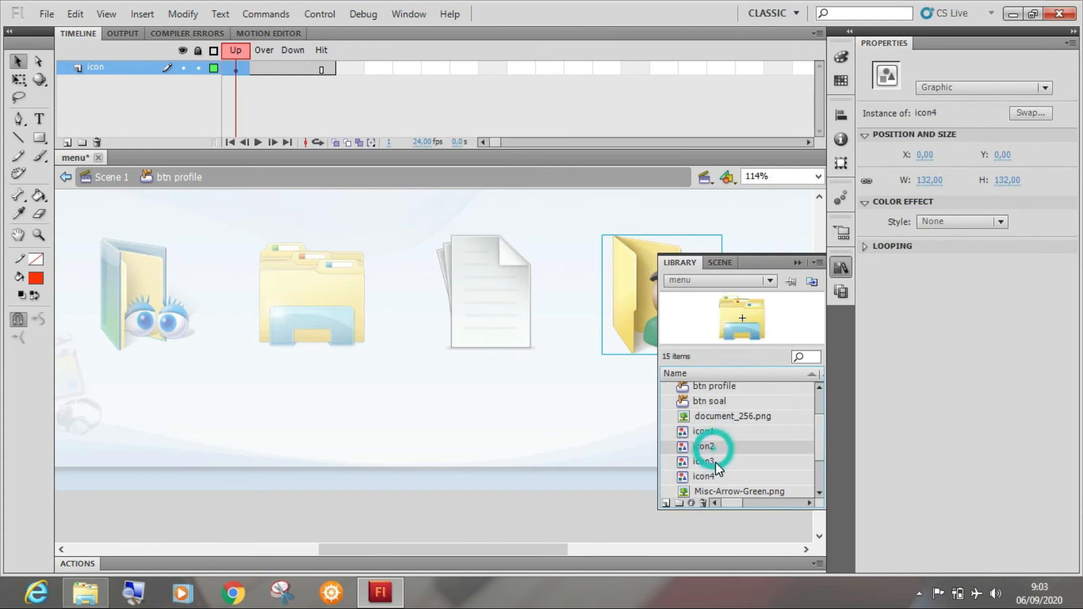
{"action": "left_click", "coordinate": [714, 463]}
{"action": "left_click", "coordinate": [717, 476]}
{"action": "left_click", "coordinate": [715, 463]}
{"action": "left_click", "coordinate": [714, 447]}
{"action": "left_click", "coordinate": [715, 431]}
{"action": "left_click", "coordinate": [724, 417]}
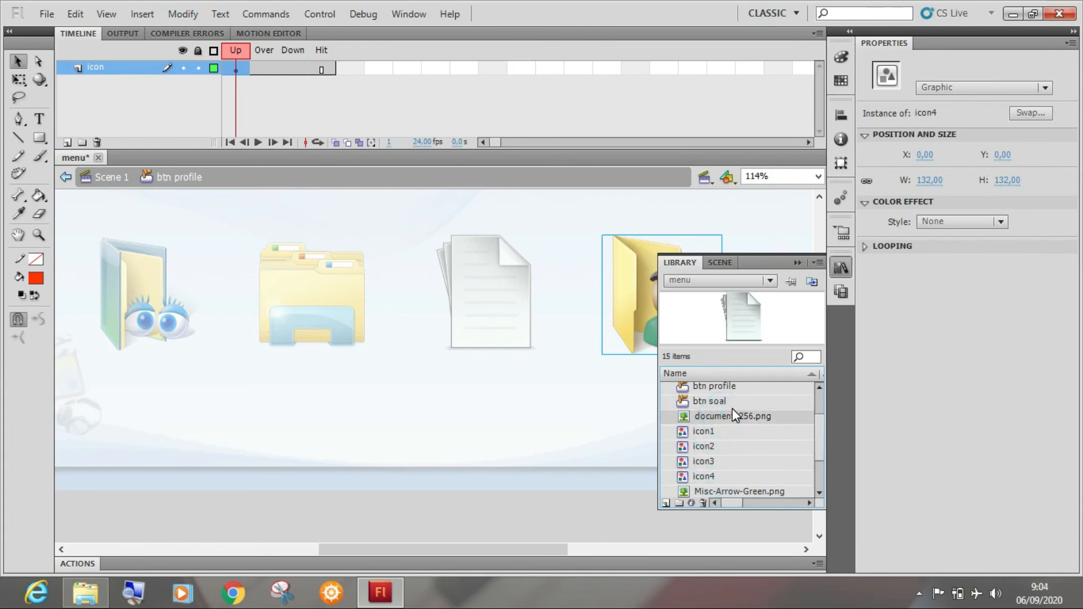
{"action": "scroll", "coordinate": [733, 412], "scroll_direction": "up", "scroll_amount": 3}
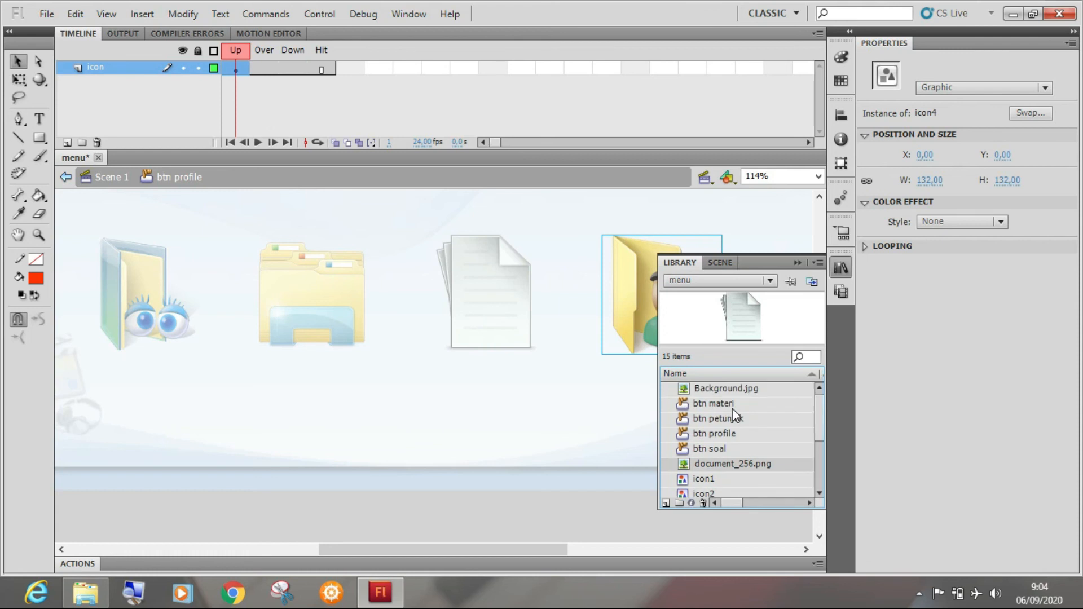
{"action": "left_click", "coordinate": [796, 261]}
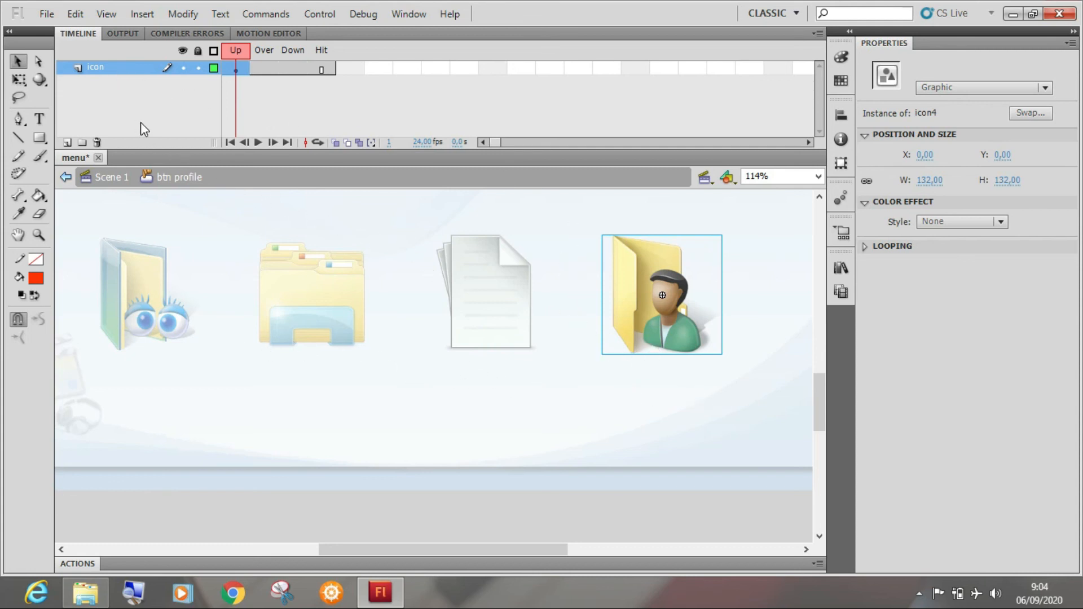
Copy the txt layer from inside the btn petunjuk symbol of the blue folder icon.
{"action": "left_click", "coordinate": [66, 176]}
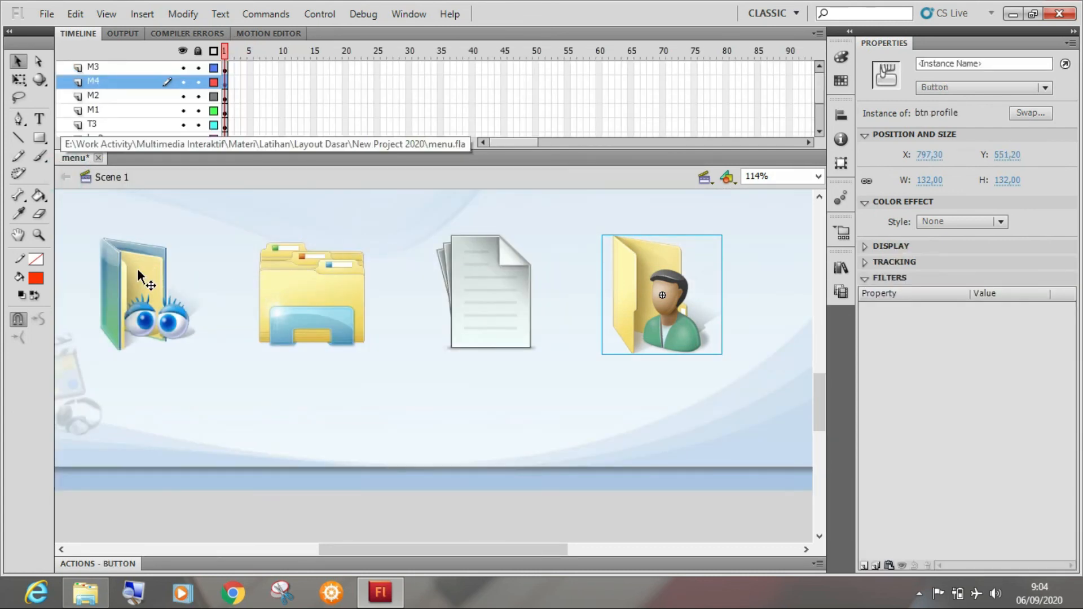
{"action": "left_click", "coordinate": [151, 303]}
{"action": "double_click", "coordinate": [147, 269]}
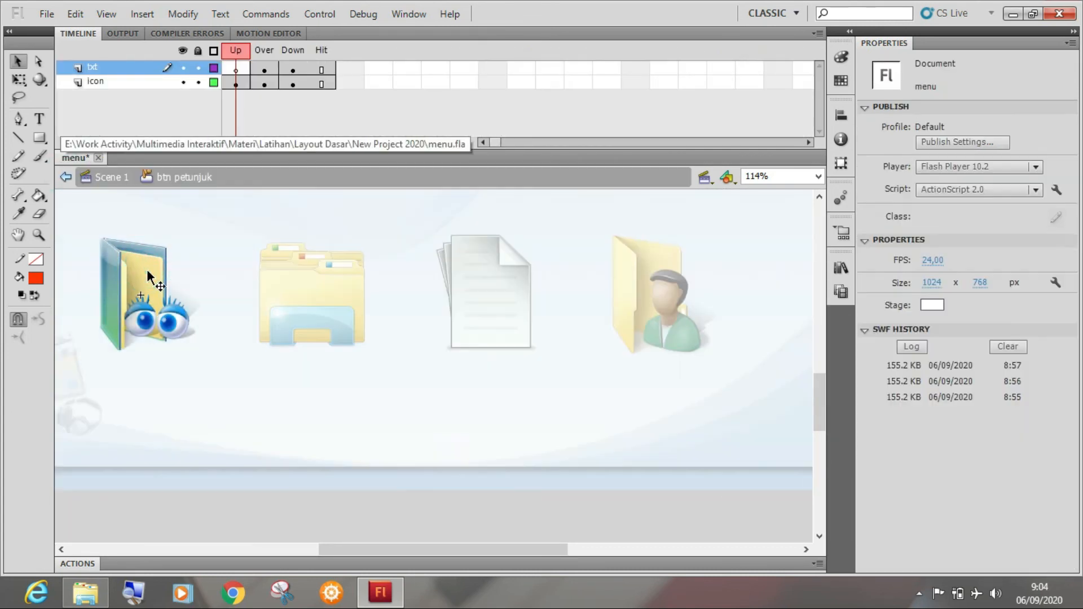
{"action": "left_click", "coordinate": [114, 69]}
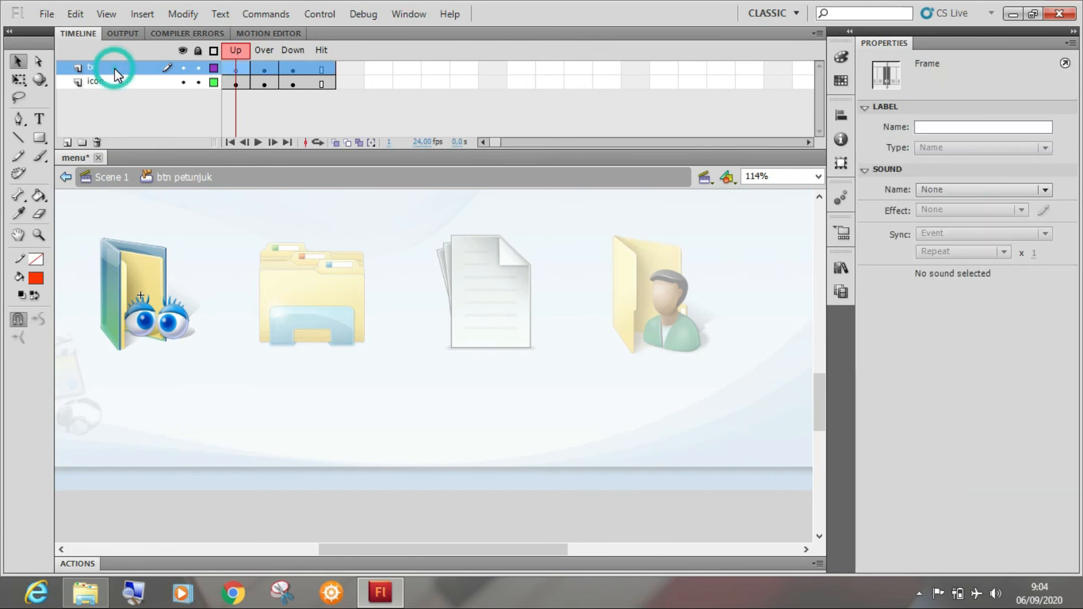
{"action": "right_click", "coordinate": [115, 70]}
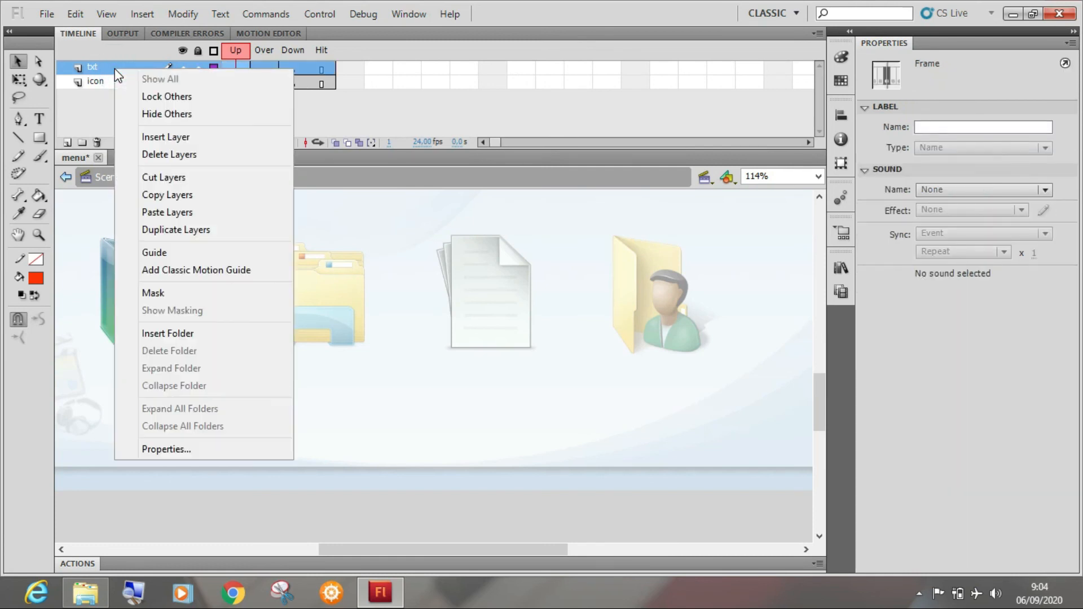
{"action": "left_click", "coordinate": [169, 195]}
Paste the copied txt layer above the icon layer in the btn profile symbol and check its Over, Down and Hit frames.
{"action": "left_click", "coordinate": [69, 179]}
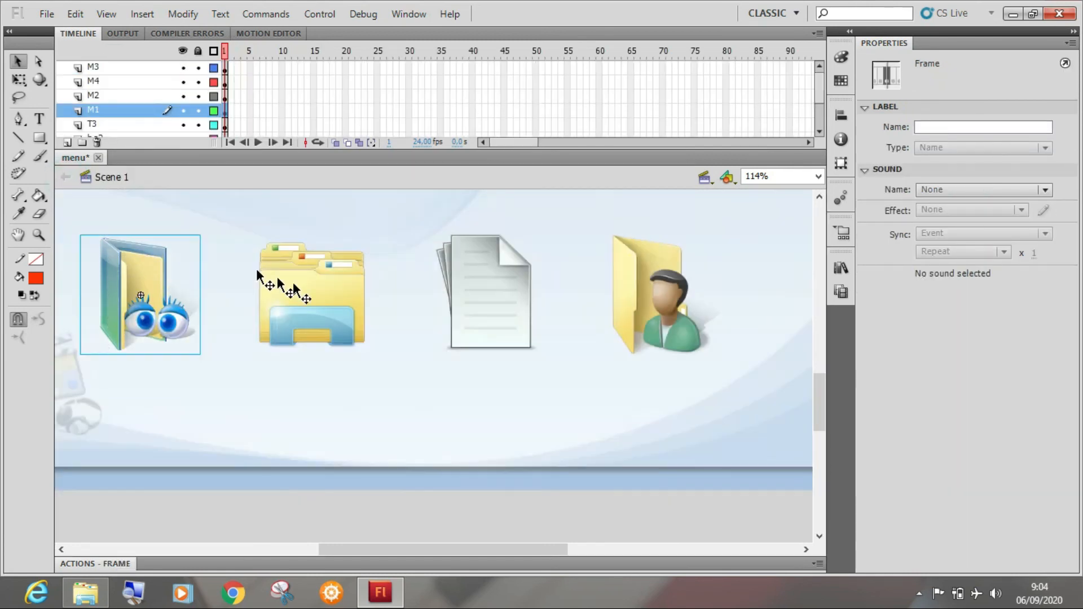
{"action": "left_click", "coordinate": [643, 307]}
{"action": "double_click", "coordinate": [640, 310]}
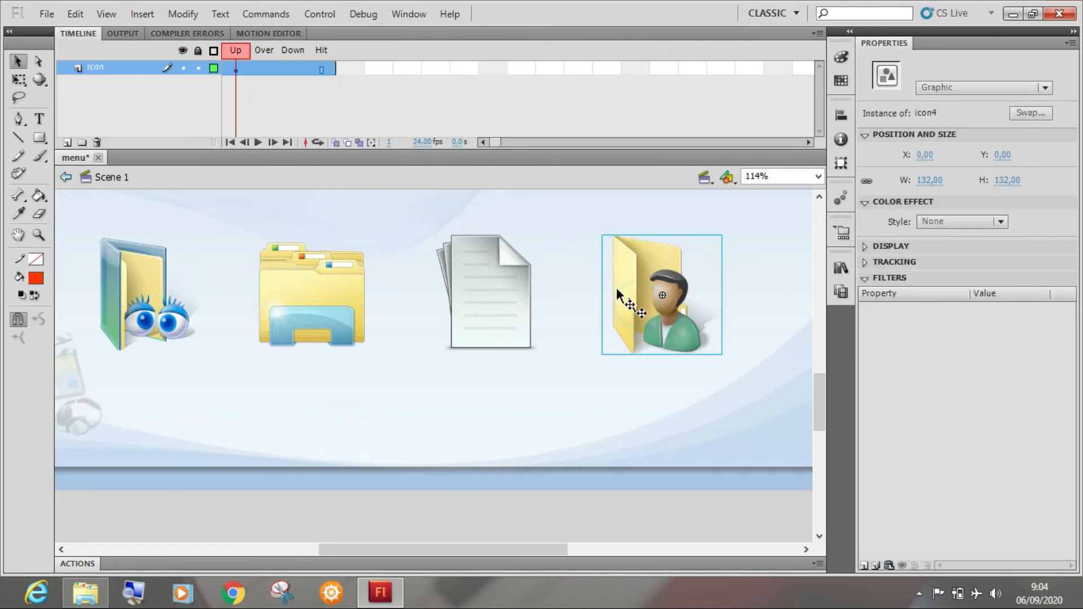
{"action": "right_click", "coordinate": [124, 70]}
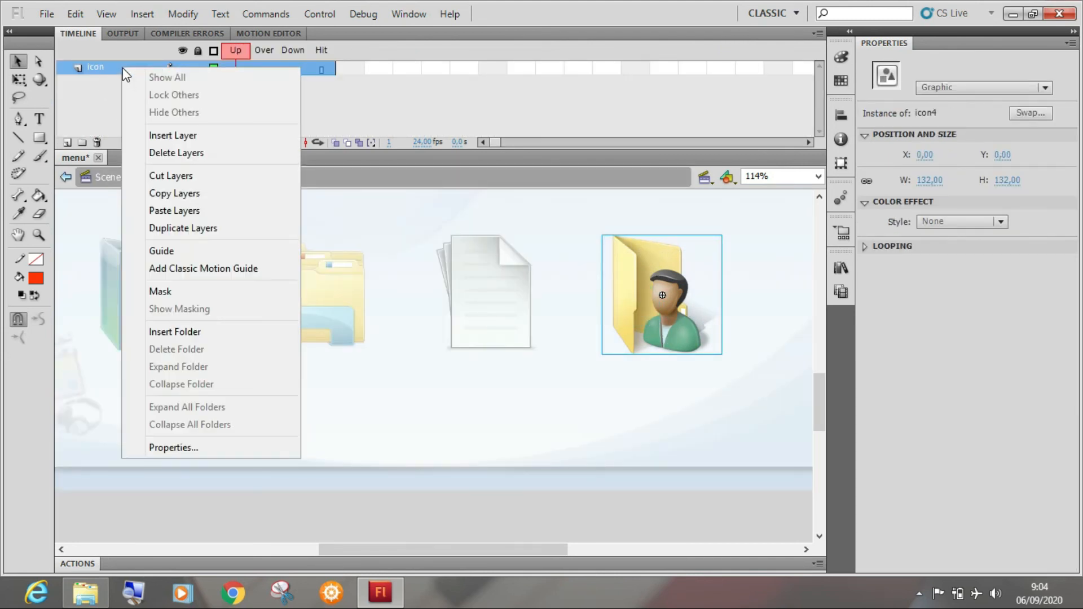
{"action": "left_click", "coordinate": [174, 210]}
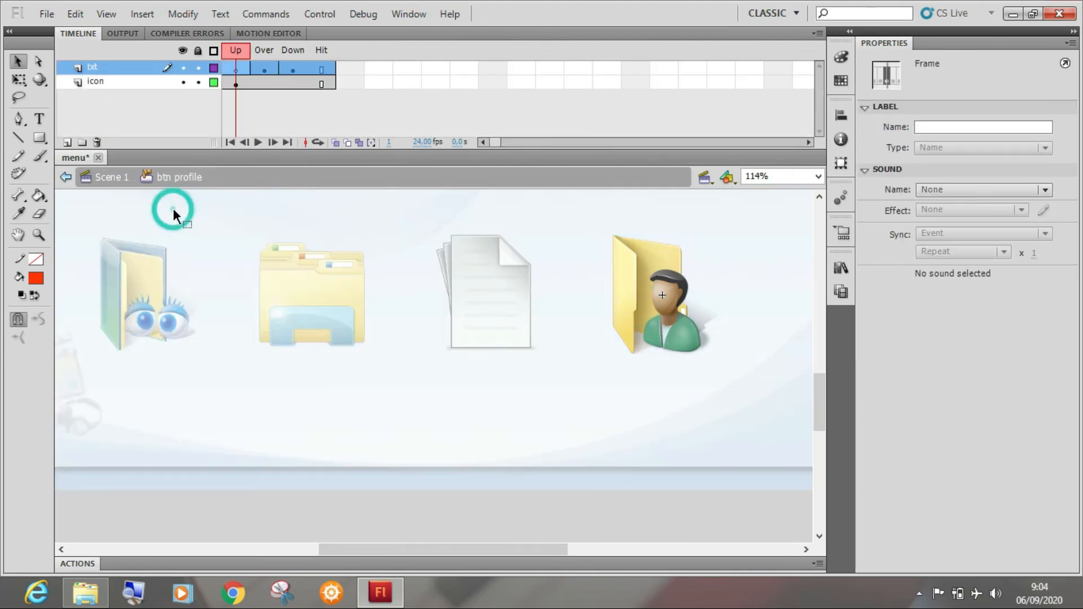
{"action": "left_click", "coordinate": [252, 49]}
{"action": "left_click", "coordinate": [290, 49]}
{"action": "left_click", "coordinate": [320, 50]}
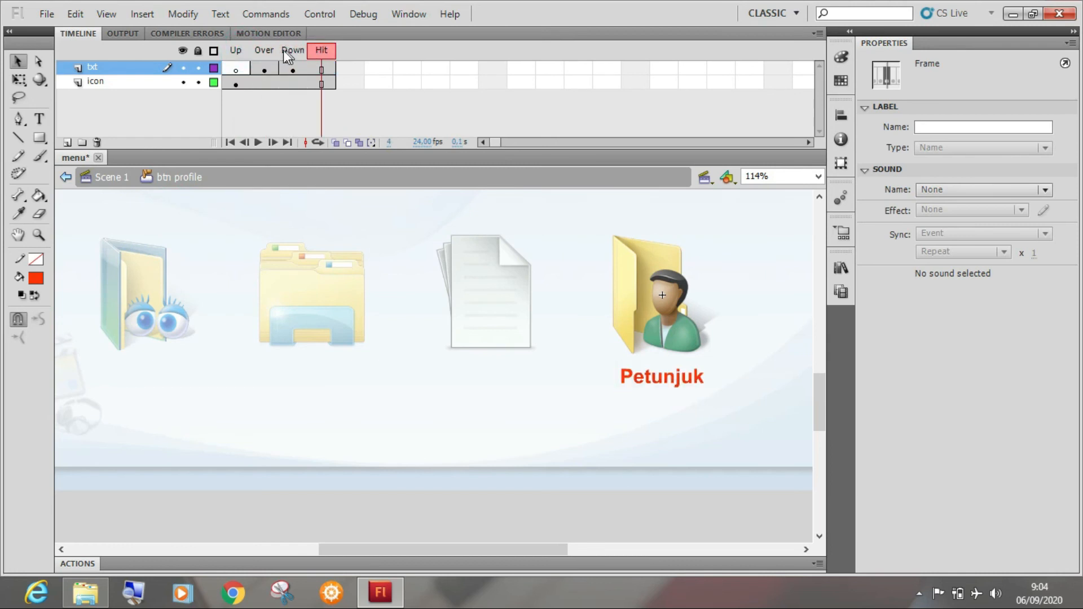
Replace the label text in the txt layer's Over frame with "Profile".
{"action": "left_click", "coordinate": [261, 50]}
{"action": "left_click", "coordinate": [263, 68]}
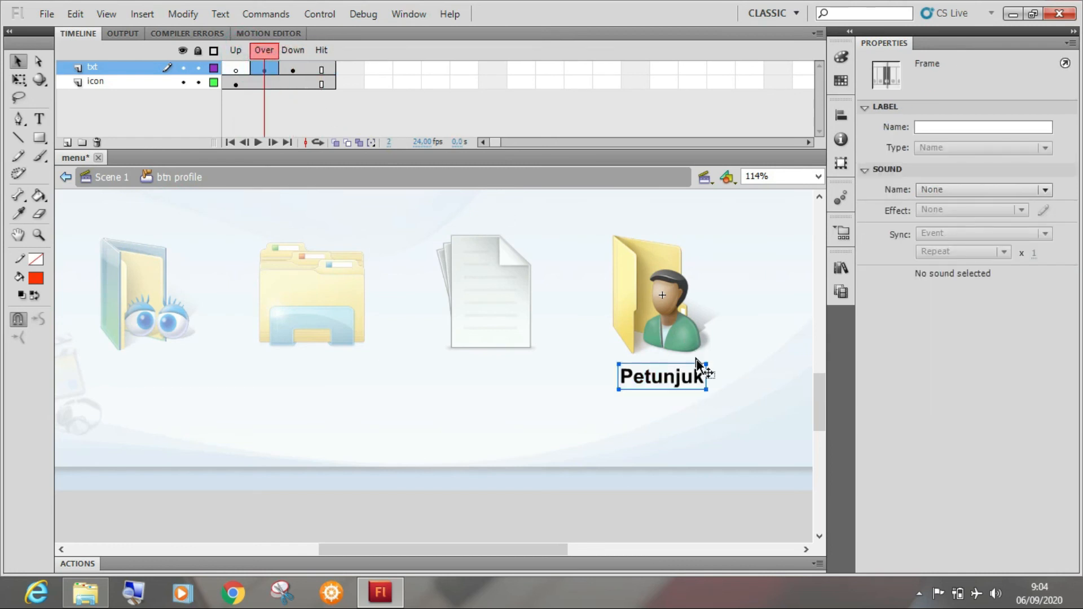
{"action": "left_click", "coordinate": [681, 385]}
{"action": "double_click", "coordinate": [681, 385]}
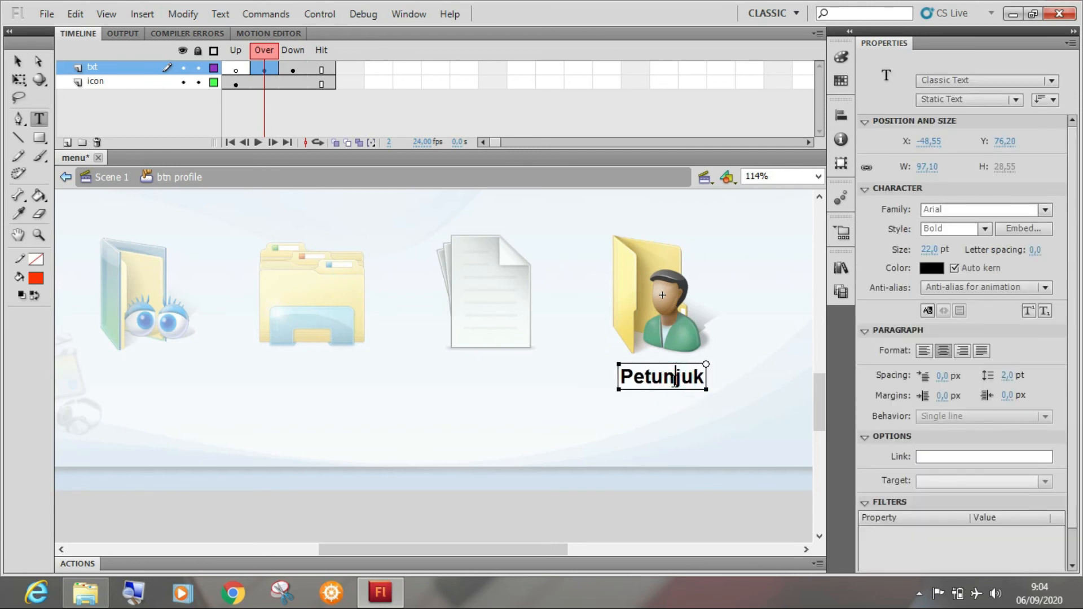
{"action": "double_click", "coordinate": [683, 390]}
{"action": "type", "text": "P"}
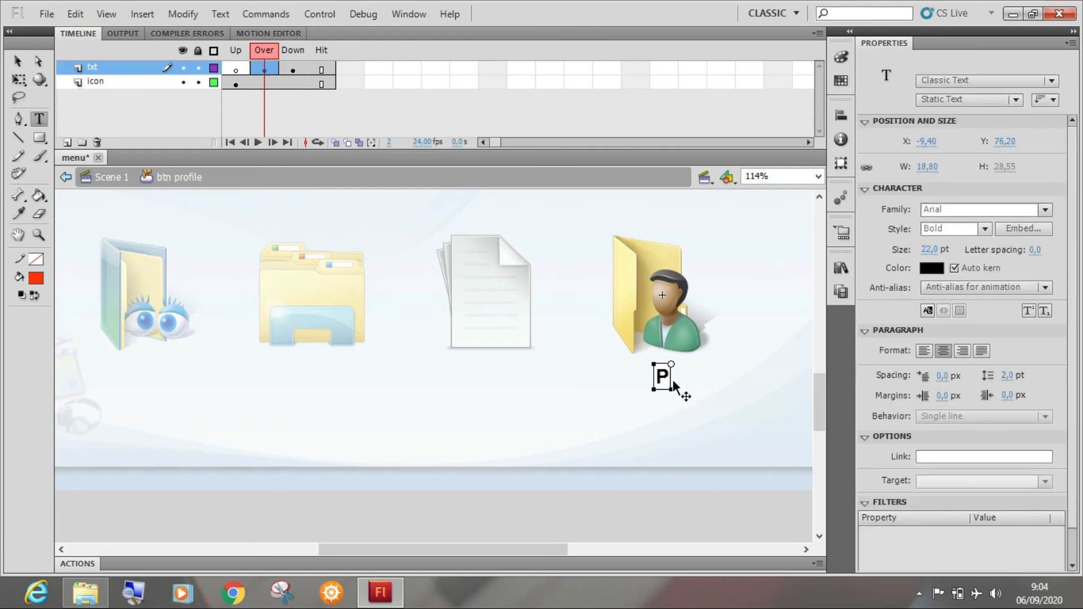
{"action": "type", "text": "rofile"}
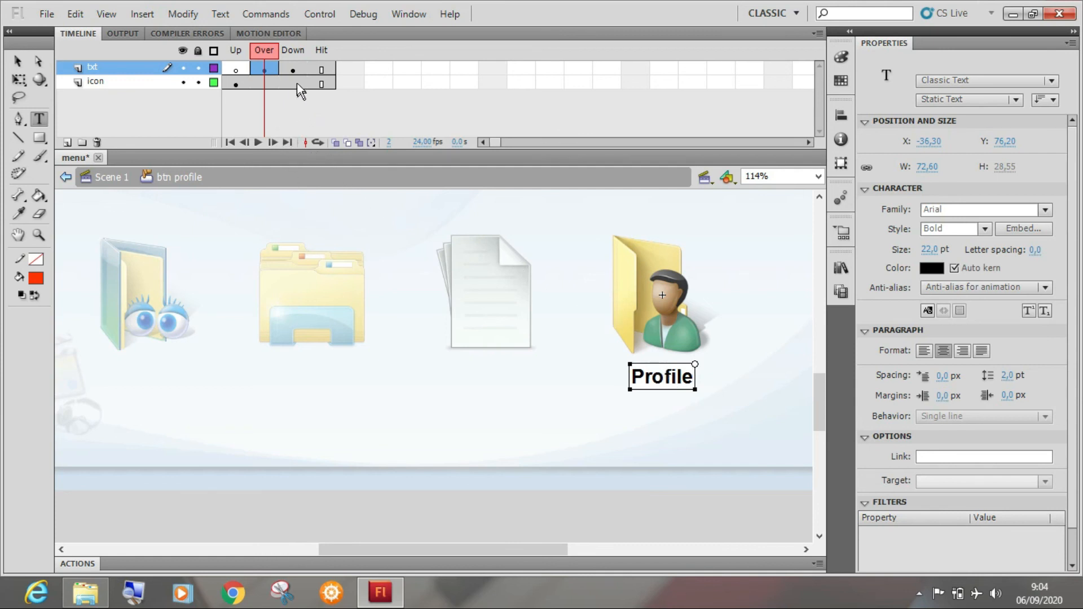
Replace the red label text in the txt layer's Down frame with "Profile" and finish text editing.
{"action": "left_click", "coordinate": [290, 70]}
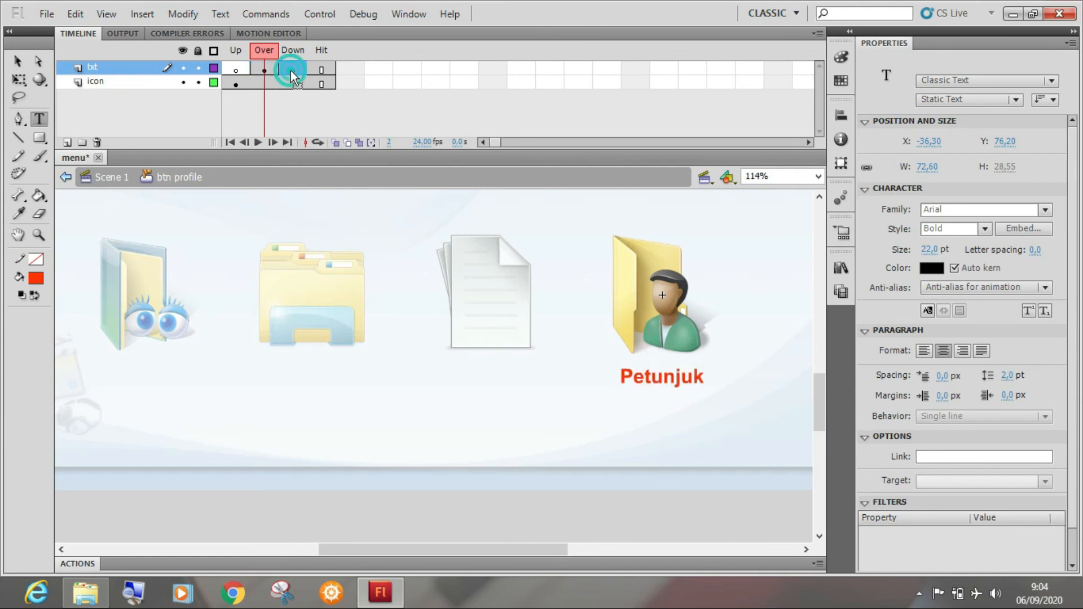
{"action": "left_click", "coordinate": [668, 377]}
{"action": "double_click", "coordinate": [669, 376]}
{"action": "type", "text": "P"}
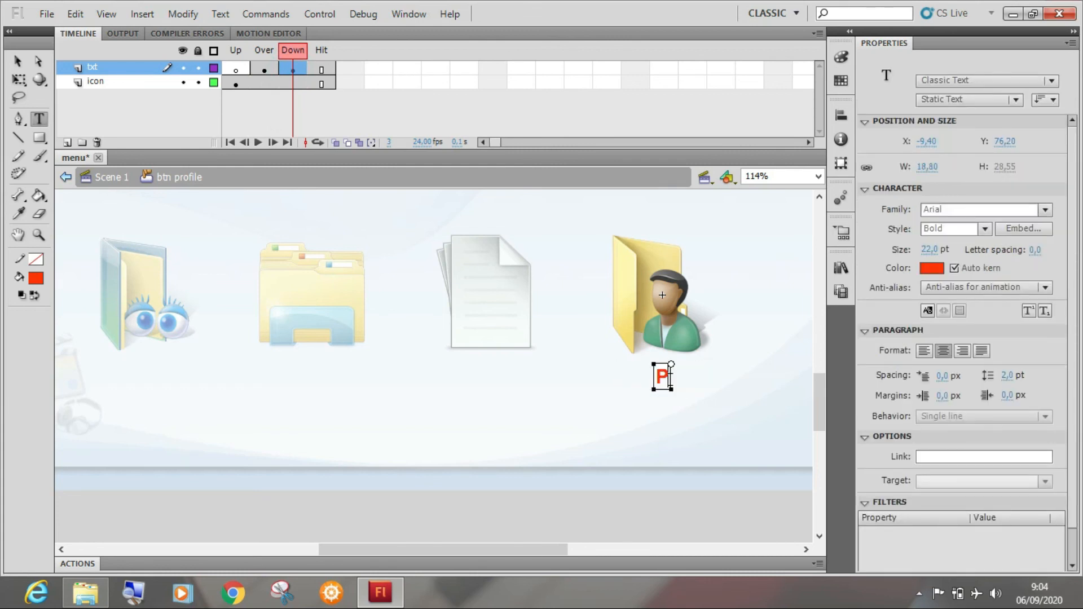
{"action": "type", "text": "rofile"}
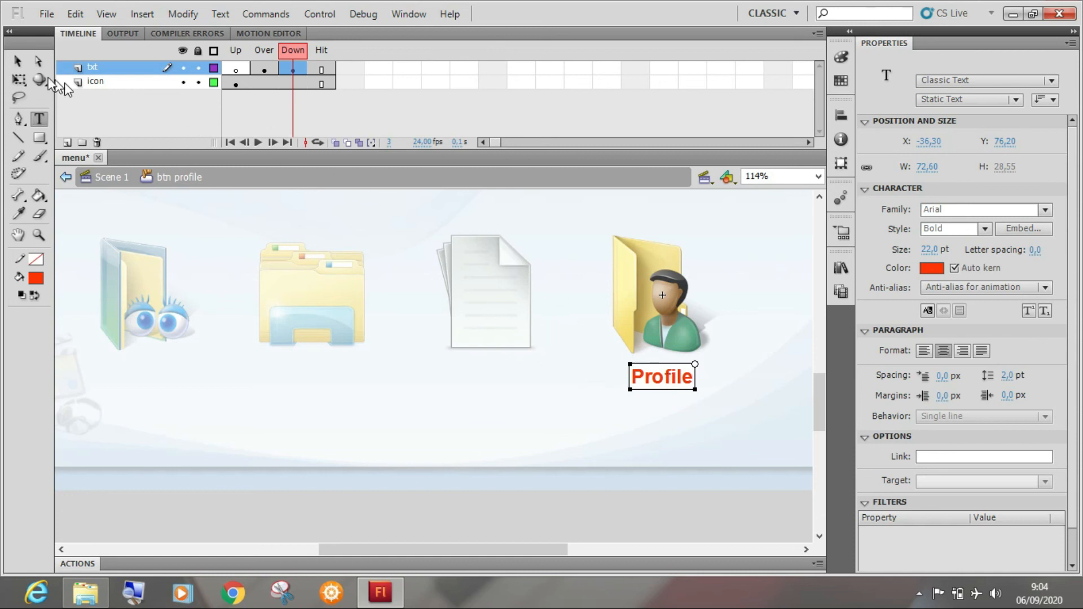
{"action": "left_click", "coordinate": [17, 60]}
{"action": "left_click", "coordinate": [95, 107]}
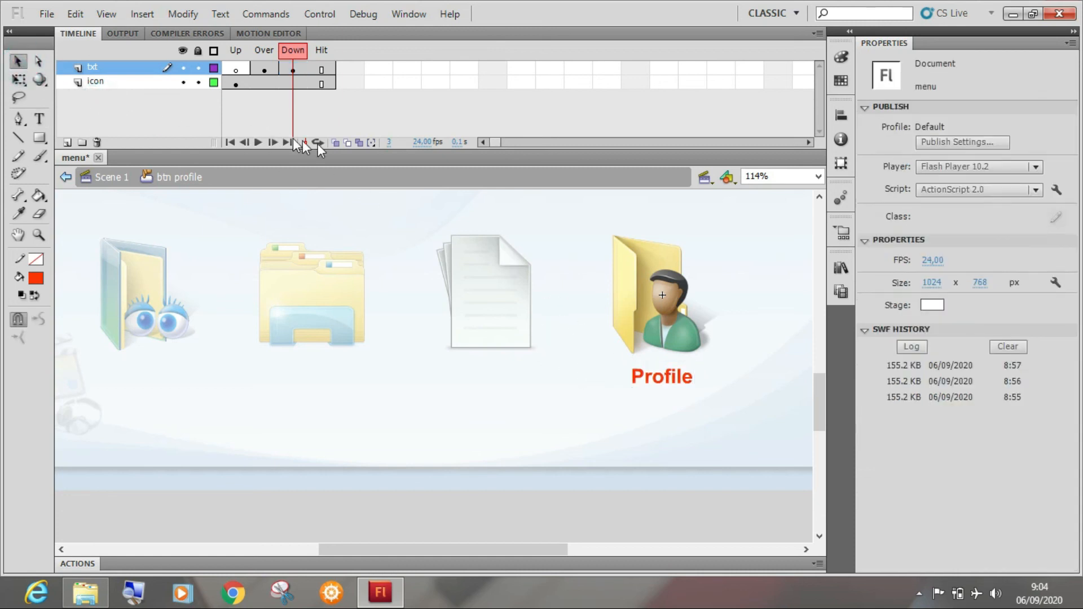
Check the label in the txt layer's Up, Over and Down frames of the btn profile symbol.
{"action": "left_click", "coordinate": [264, 66]}
{"action": "left_click", "coordinate": [293, 66]}
{"action": "left_click", "coordinate": [266, 66]}
{"action": "left_click", "coordinate": [239, 66]}
{"action": "left_click", "coordinate": [292, 66]}
{"action": "left_click", "coordinate": [264, 66]}
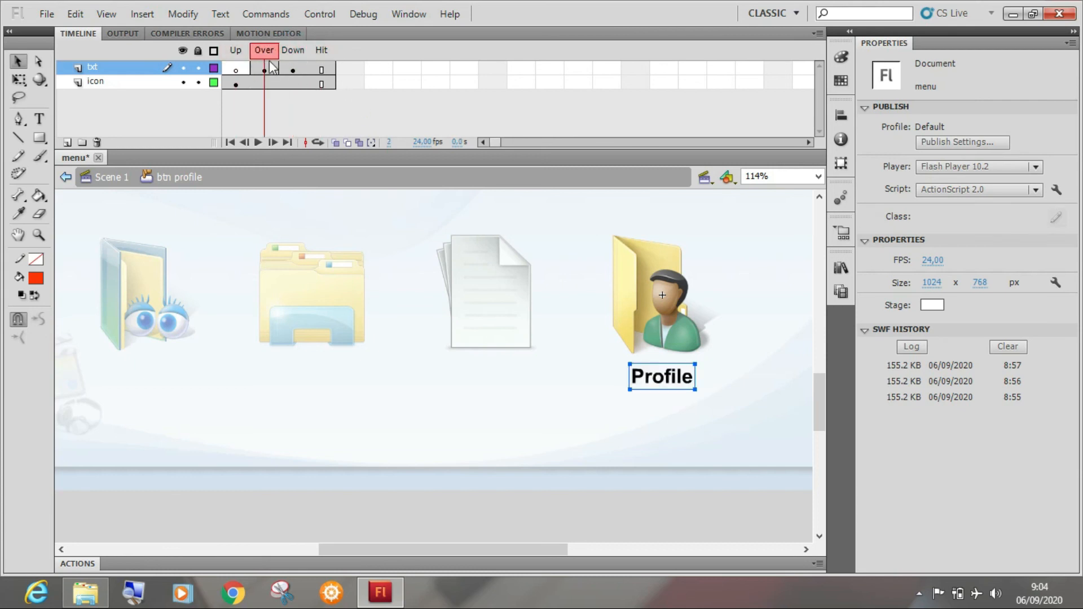
{"action": "left_click", "coordinate": [167, 124]}
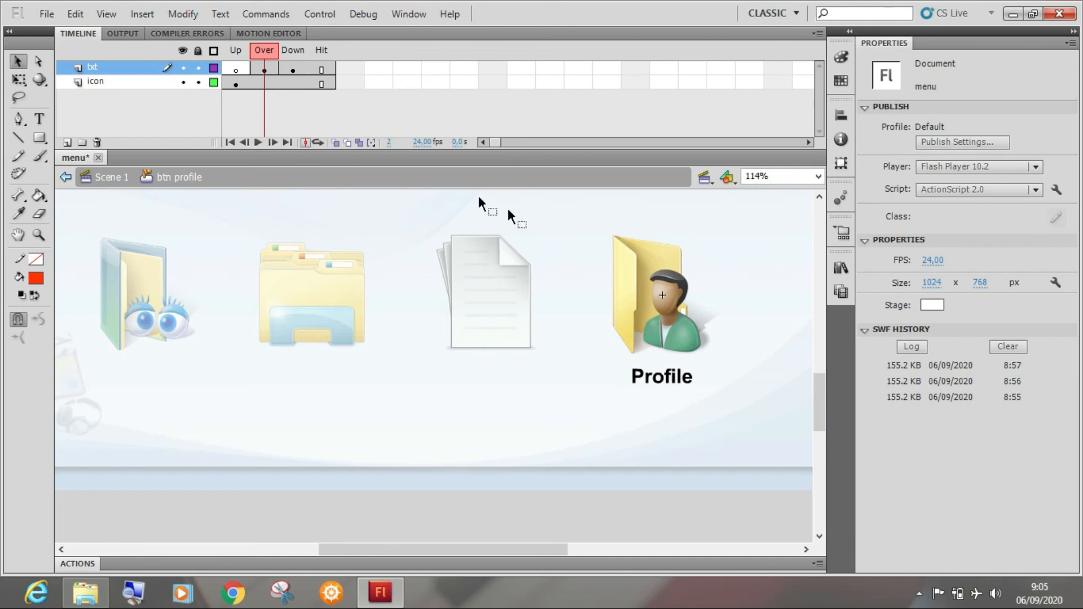
Add a keyframe at the icon layer's Over frame and enlarge its folder icon proportionally to a width of 150.
{"action": "left_click", "coordinate": [624, 290]}
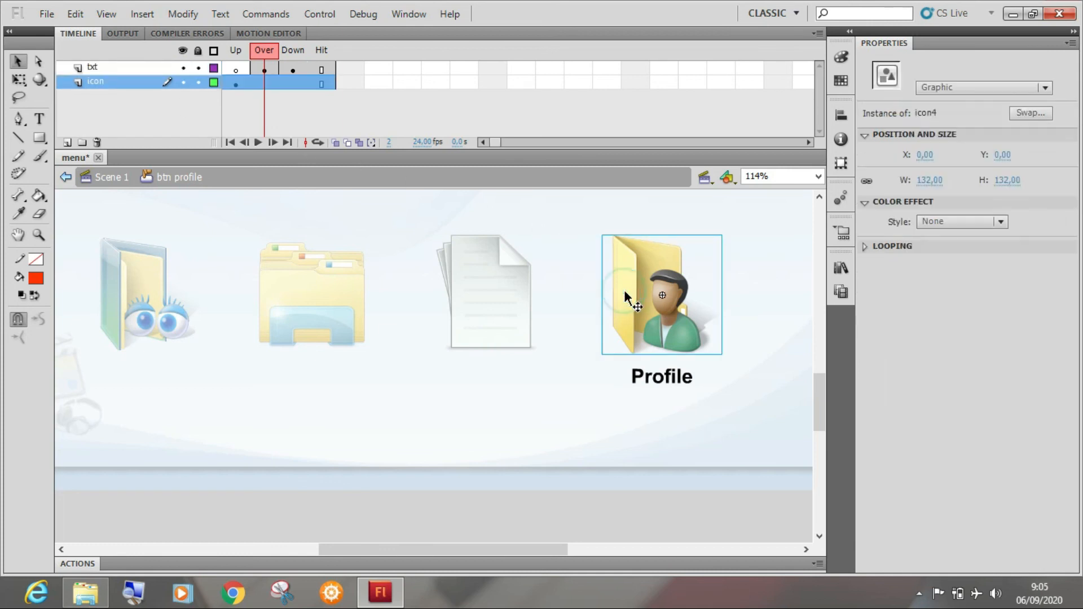
{"action": "left_click", "coordinate": [238, 84]}
{"action": "left_click", "coordinate": [256, 86]}
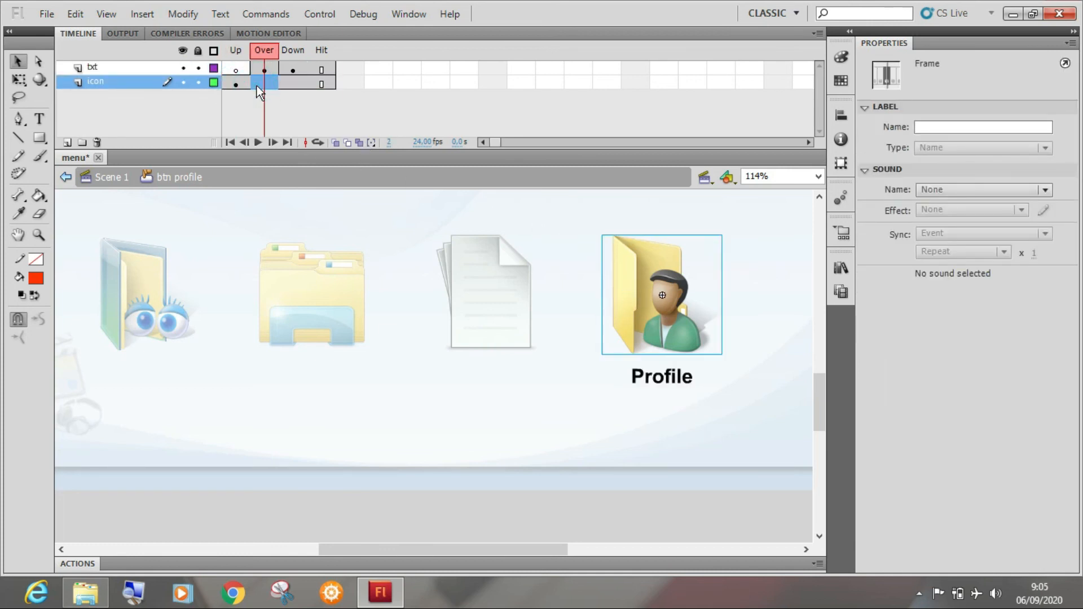
{"action": "left_click", "coordinate": [627, 302]}
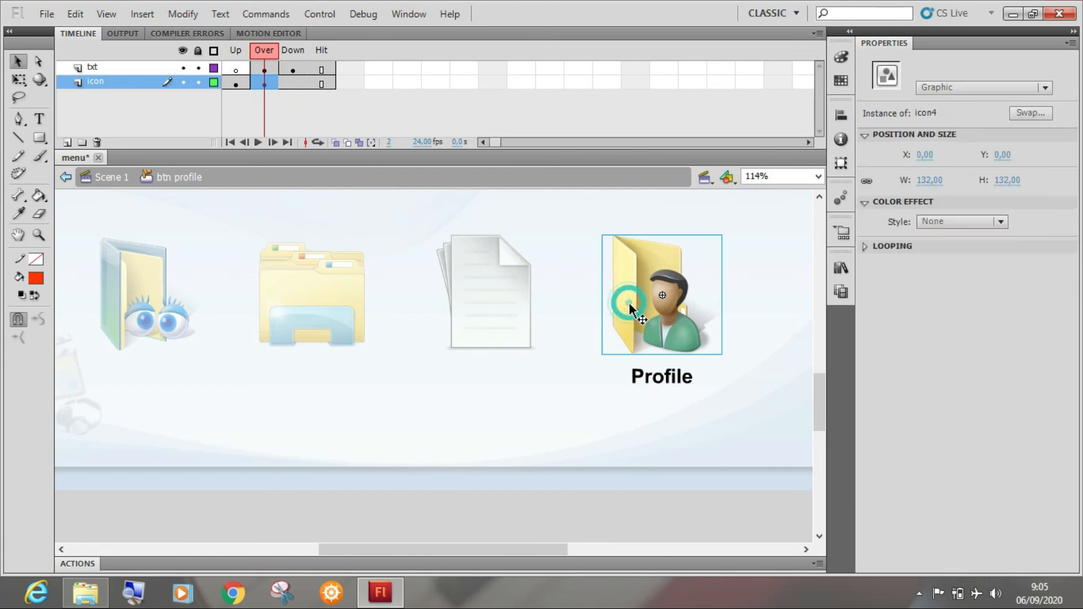
{"action": "left_click", "coordinate": [928, 180]}
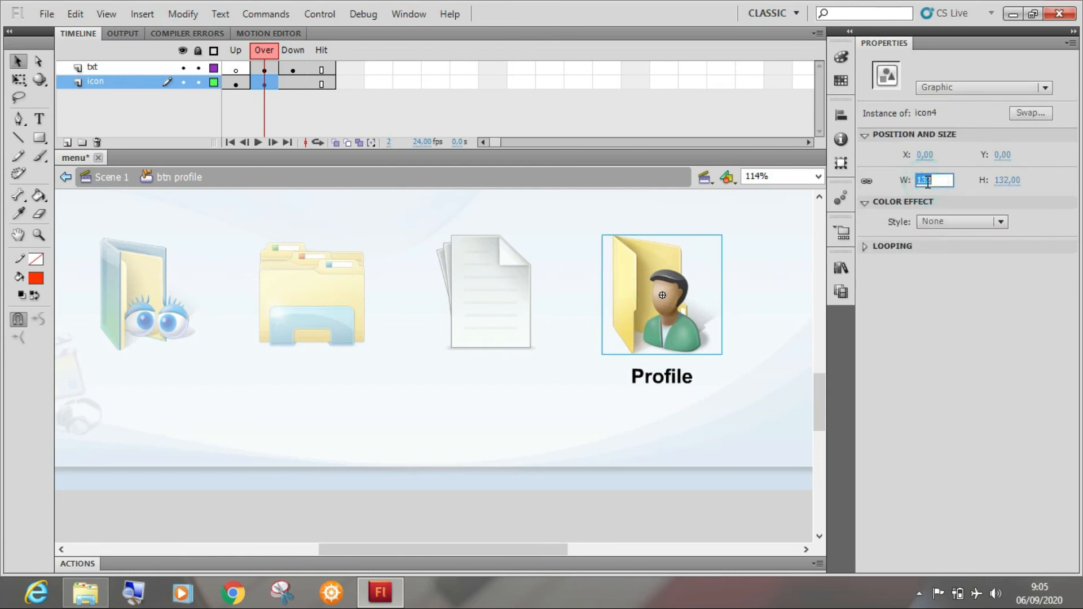
{"action": "type", "text": "150"}
{"action": "key", "text": "Return"}
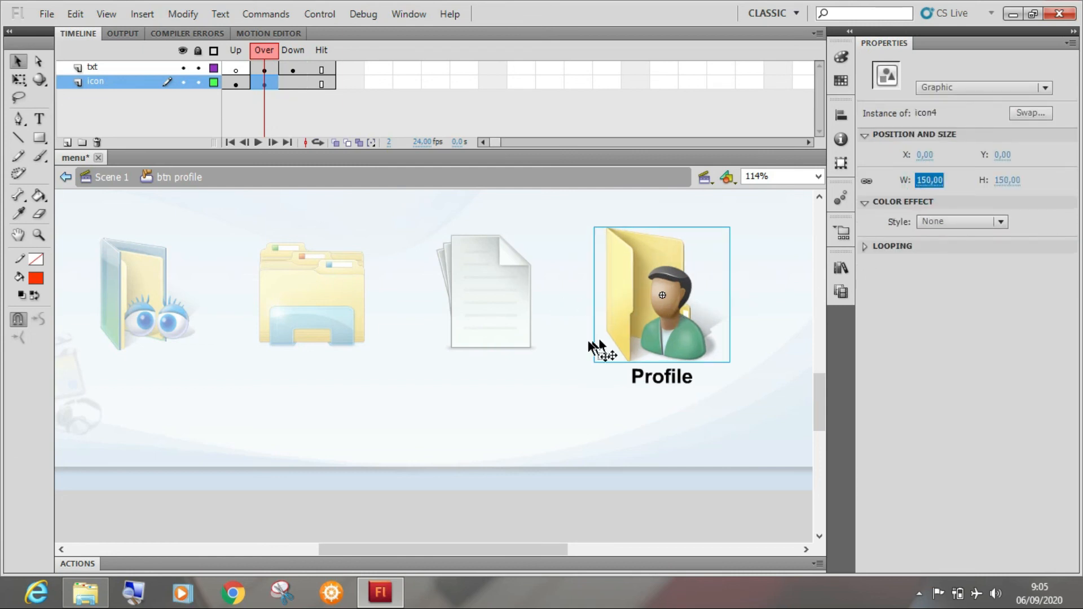
Add a keyframe at the icon layer's Down frame and apply a Brightness color effect of -10% to its folder icon.
{"action": "left_click", "coordinate": [295, 87]}
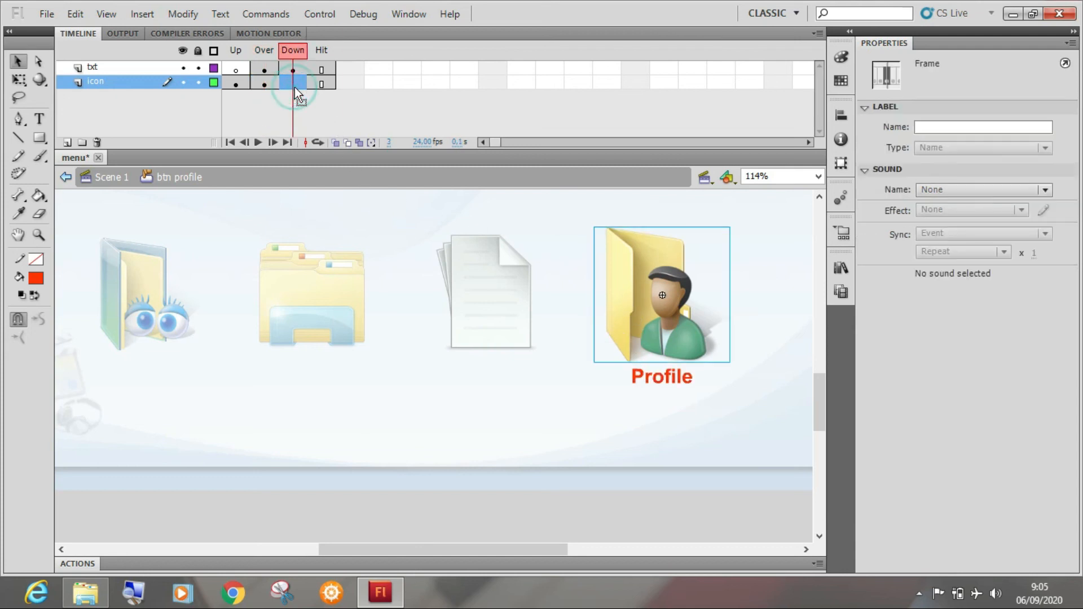
{"action": "key", "text": "F5"}
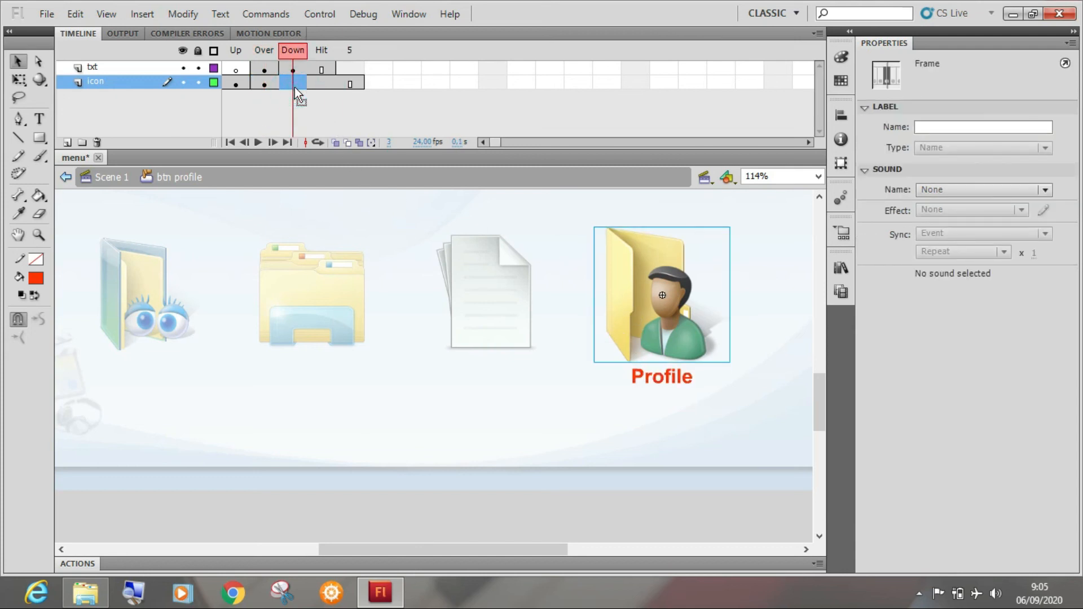
{"action": "key", "text": "ctrl+z"}
{"action": "left_click", "coordinate": [648, 261]}
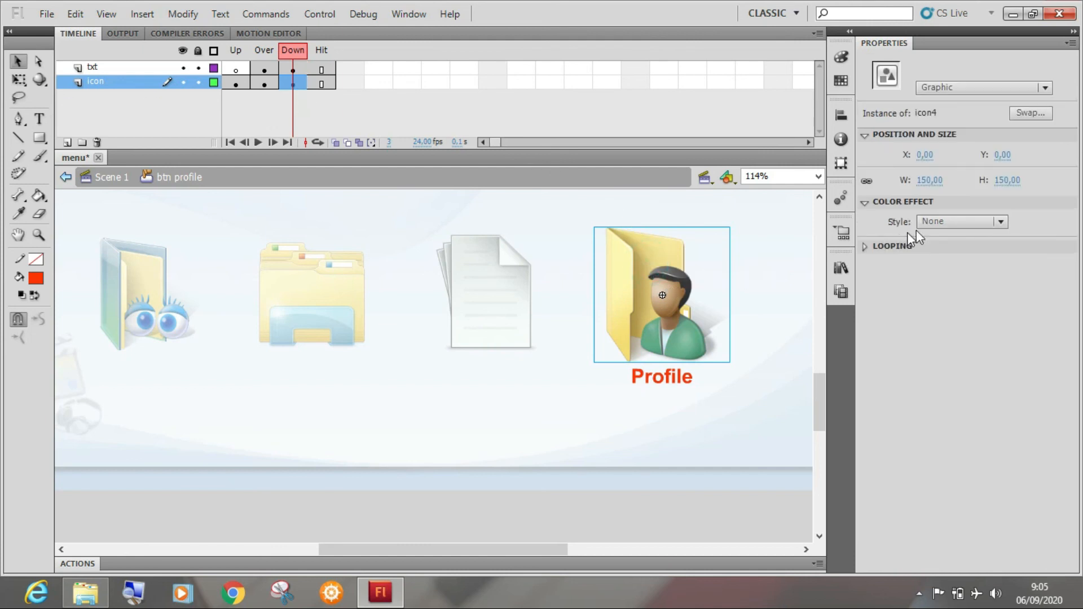
{"action": "left_click", "coordinate": [976, 221]}
{"action": "left_click", "coordinate": [981, 257]}
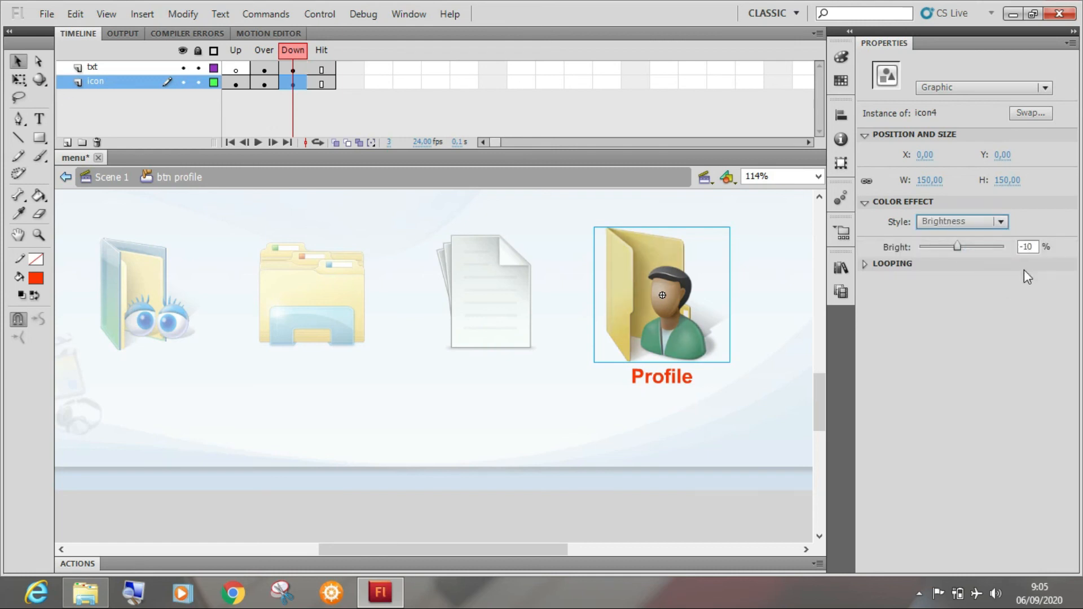
{"action": "left_click", "coordinate": [748, 427]}
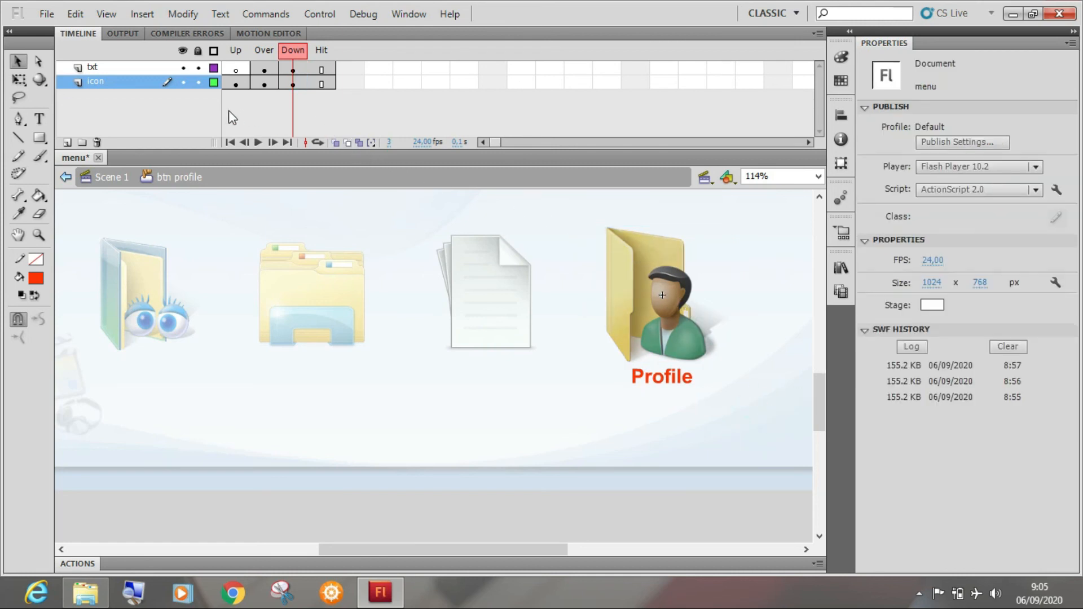
Return to Scene 1, save the menu file and test the movie.
{"action": "left_click", "coordinate": [66, 176]}
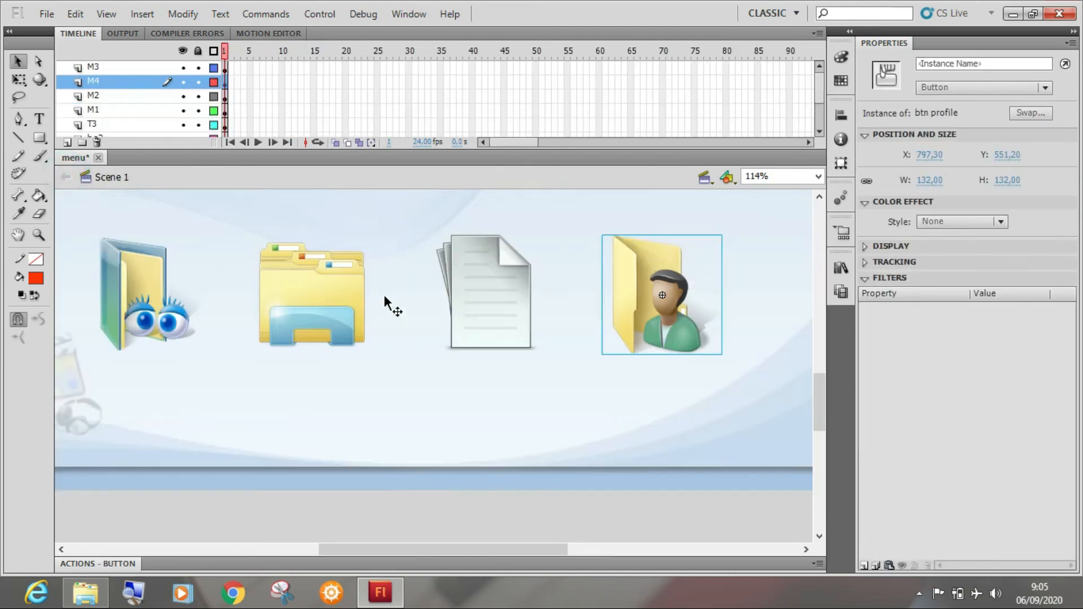
{"action": "key", "text": "ctrl+s"}
{"action": "key", "text": "ctrl+Return"}
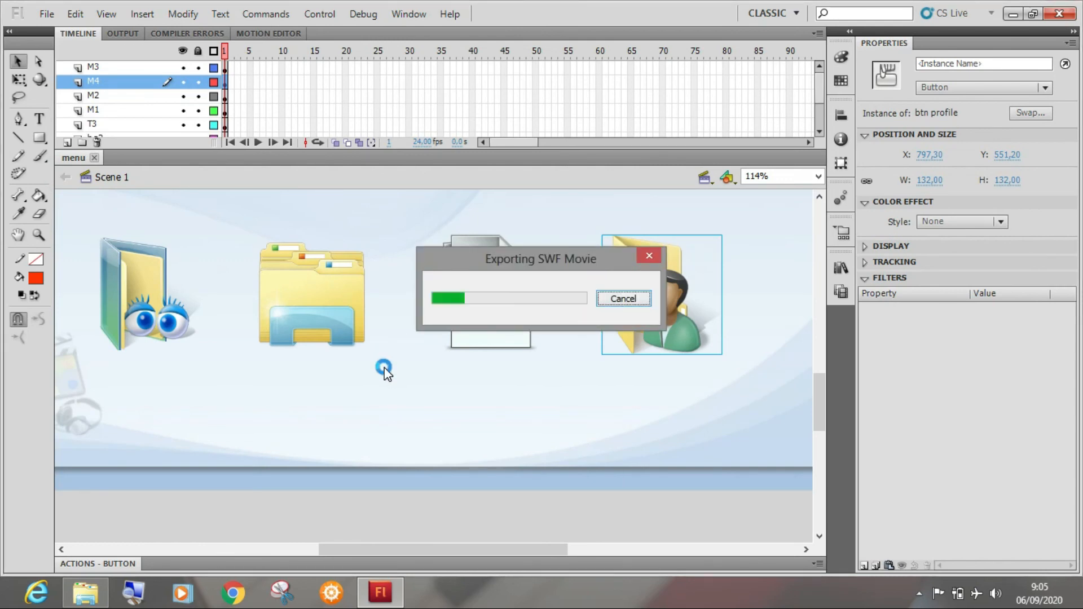